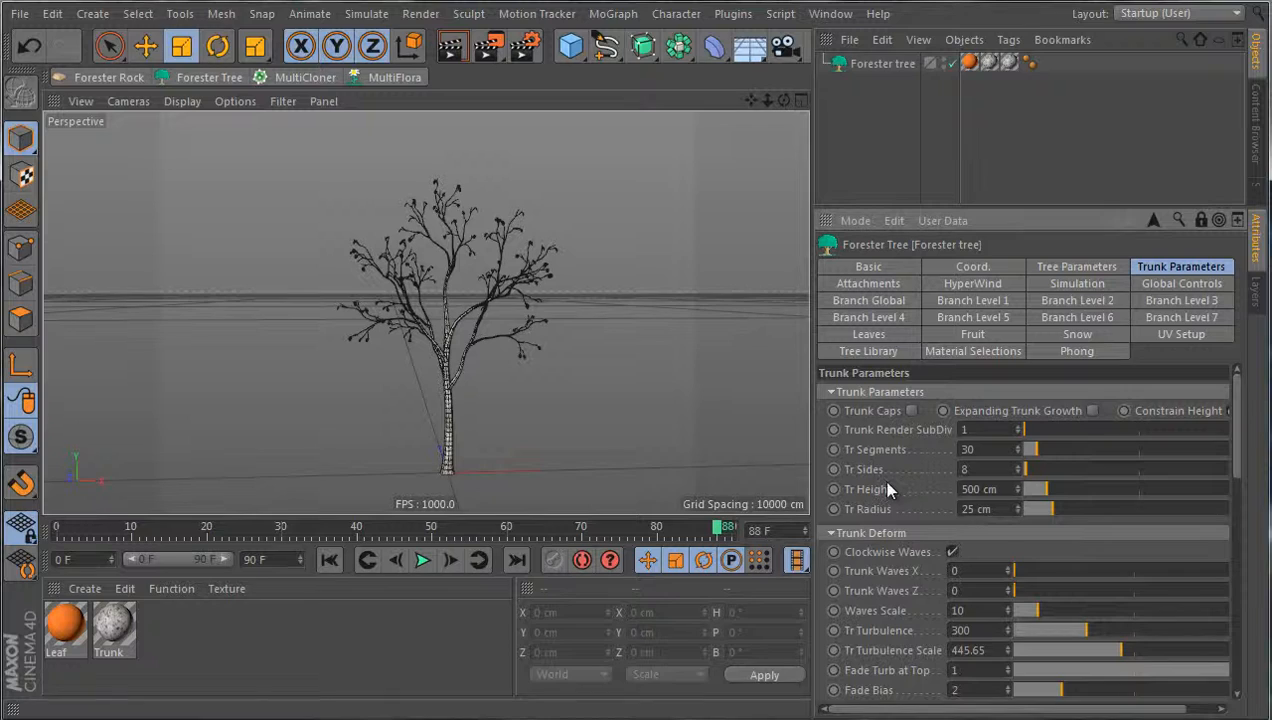
Turn off branch generation for the Forester tree so only the trunk is generated
scroll(882, 480, "down", 10)
scroll(885, 485, "up", 10)
left_click(869, 301)
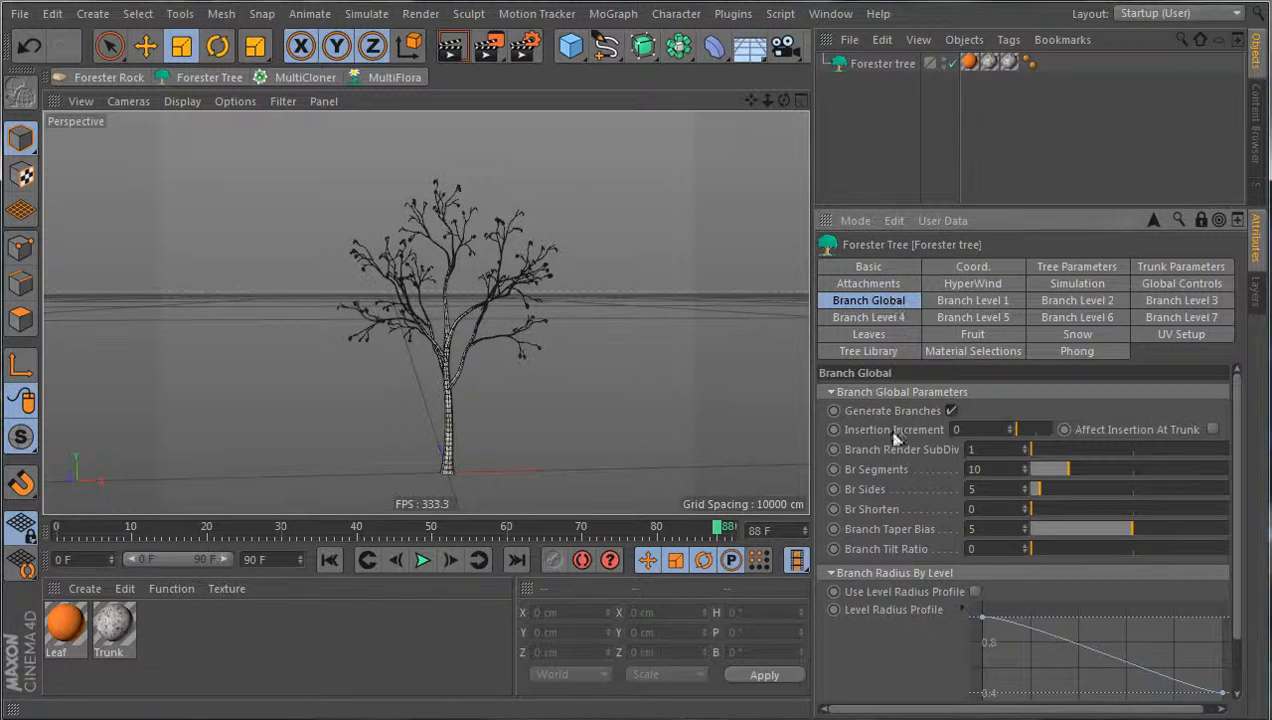
left_click(951, 411)
Enable Trunk Caps in the Forester tree's trunk parameters to close the open trunk end
scroll(458, 460, "up", 8)
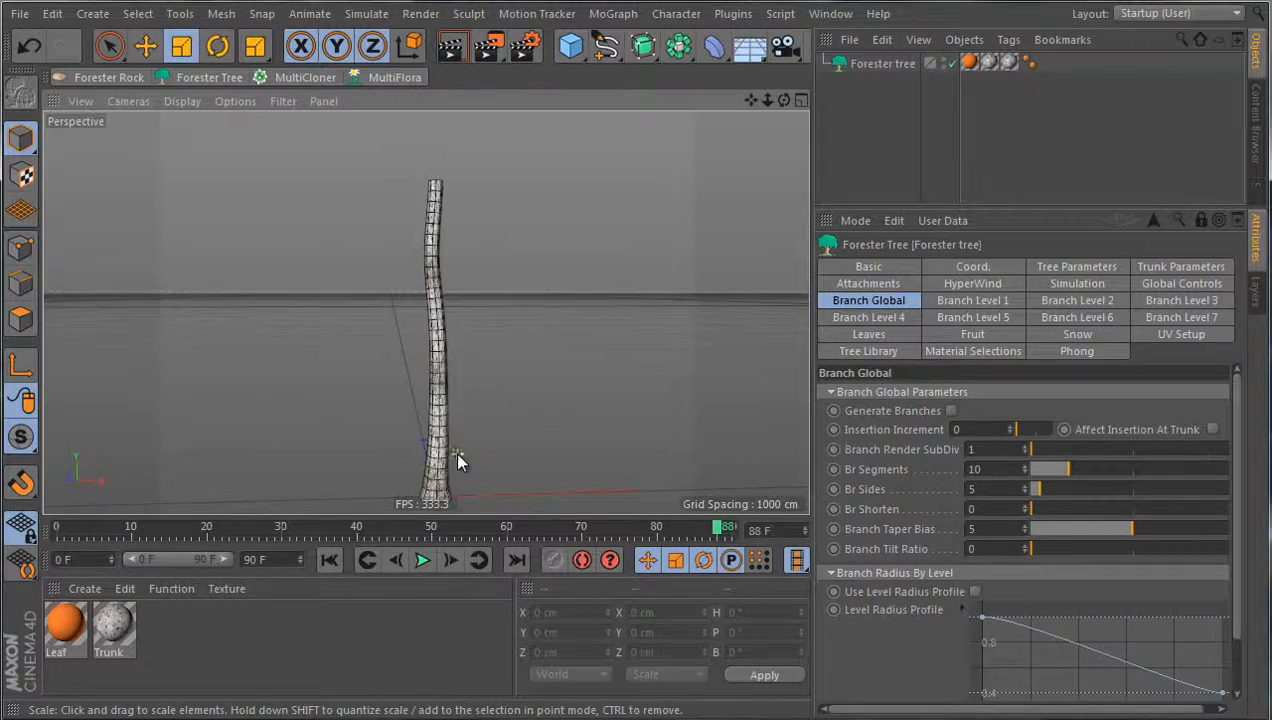
left_click_drag(506, 400, 530, 350, "alt")
scroll(465, 246, "up", 4)
left_click(465, 248)
left_click(1165, 268)
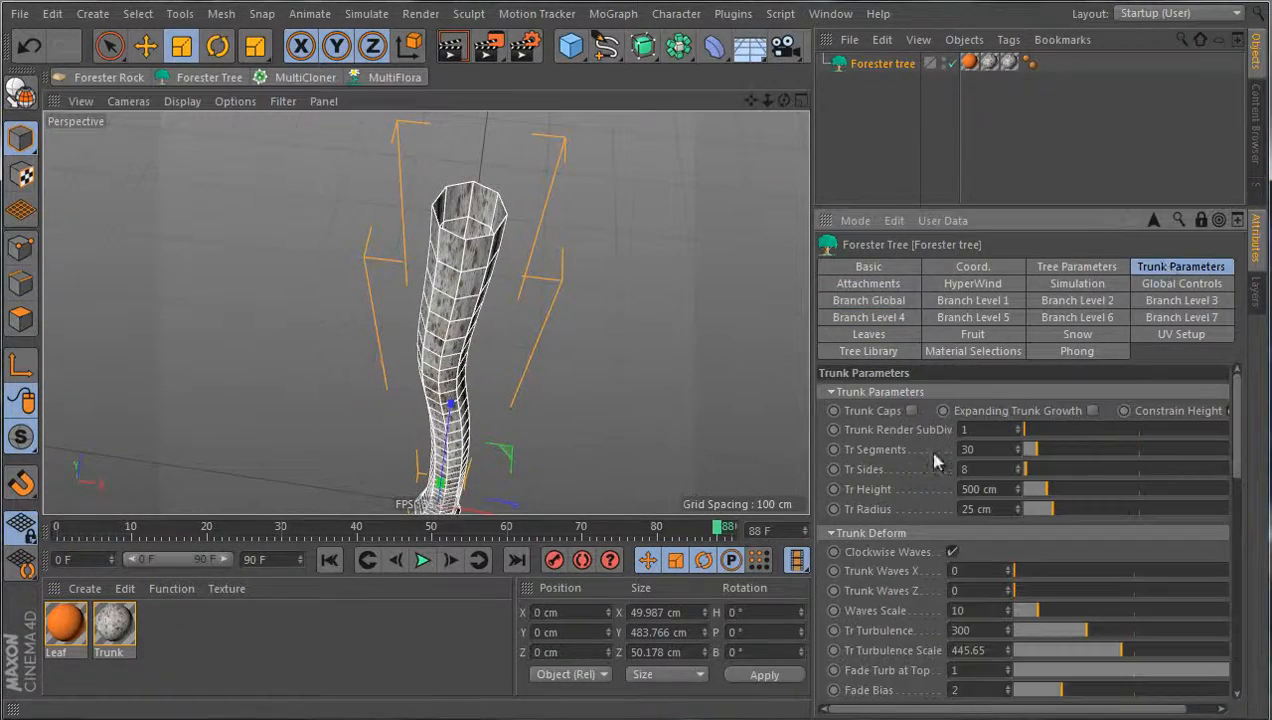
left_click(911, 410)
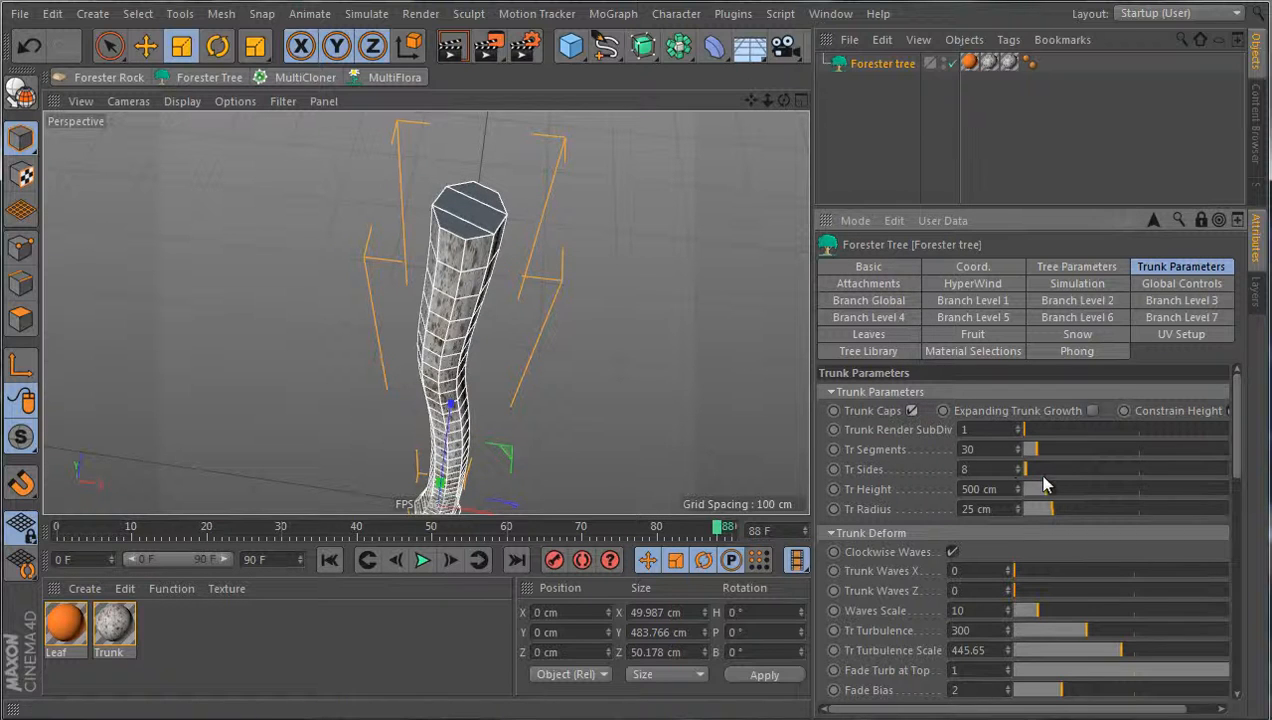
Try different side counts for the trunk and set Tr Sides to 12
mouse_move(1030, 476)
left_mouse_down()
mouse_move(1082, 484)
mouse_move(1012, 474)
mouse_move(1034, 472)
left_mouse_up()
left_click_drag(426, 313, 537, 318, "alt")
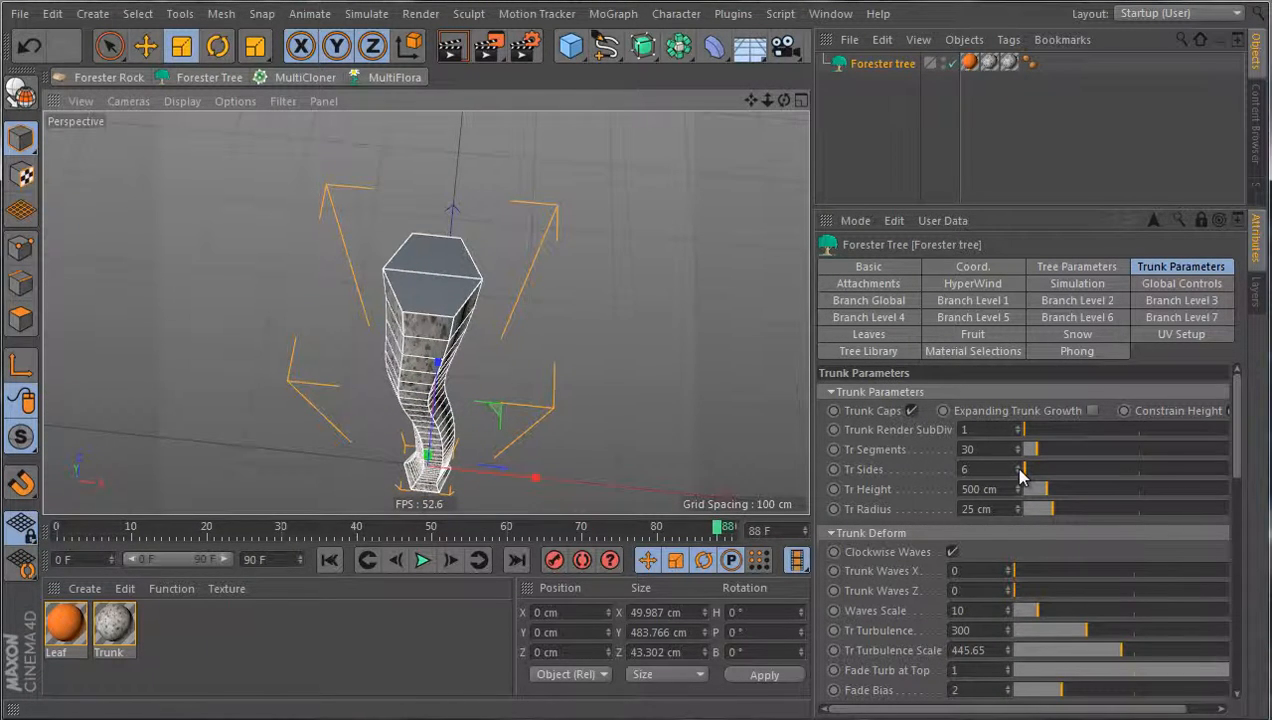
left_click(1019, 468)
left_click(1019, 468)
left_click(1019, 468)
left_click(1019, 468)
left_click_drag(988, 469, 933, 469)
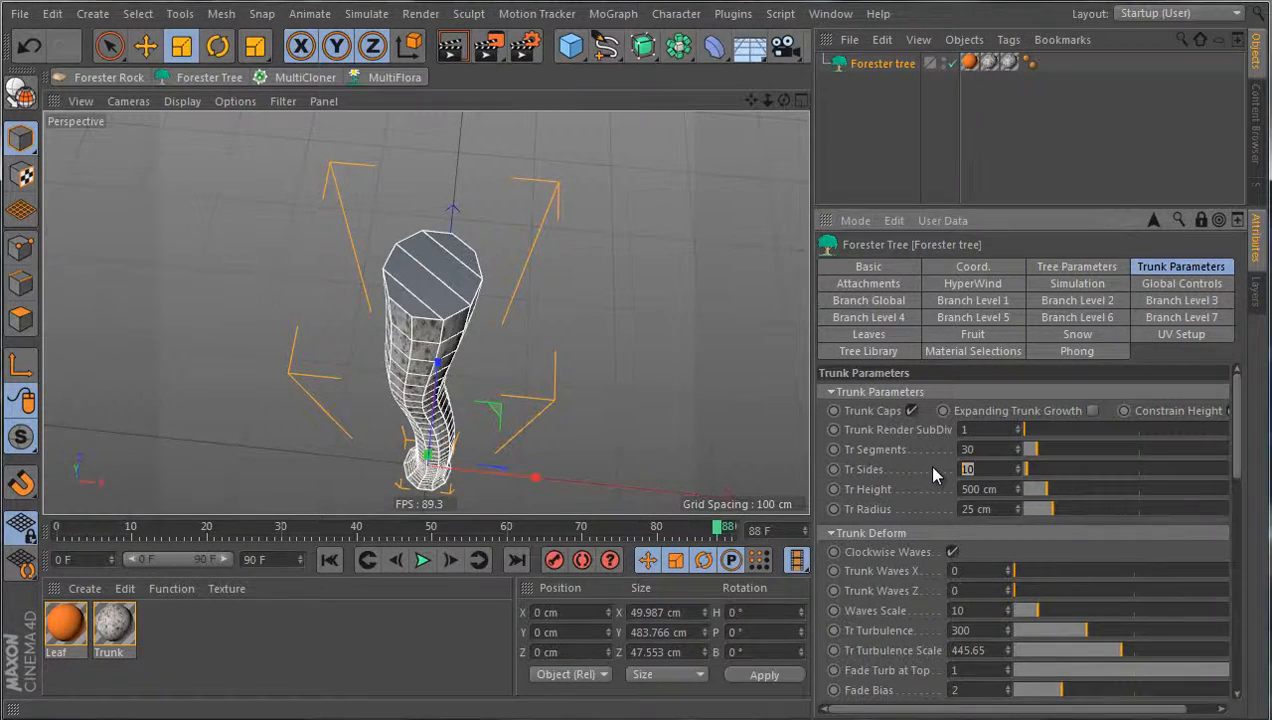
type("12")
key("Return")
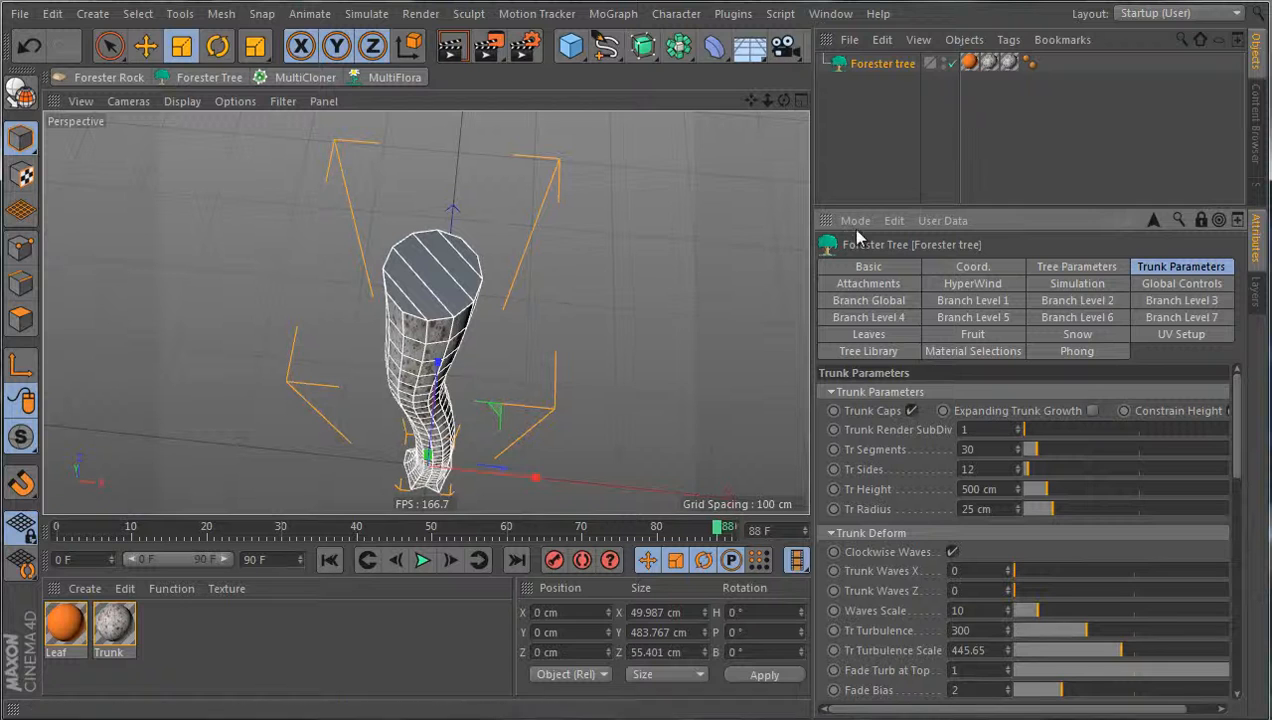
Review the tree's polygon selection names and the selections assigned in the trunk, branch and leaf texture tags
left_click(946, 352)
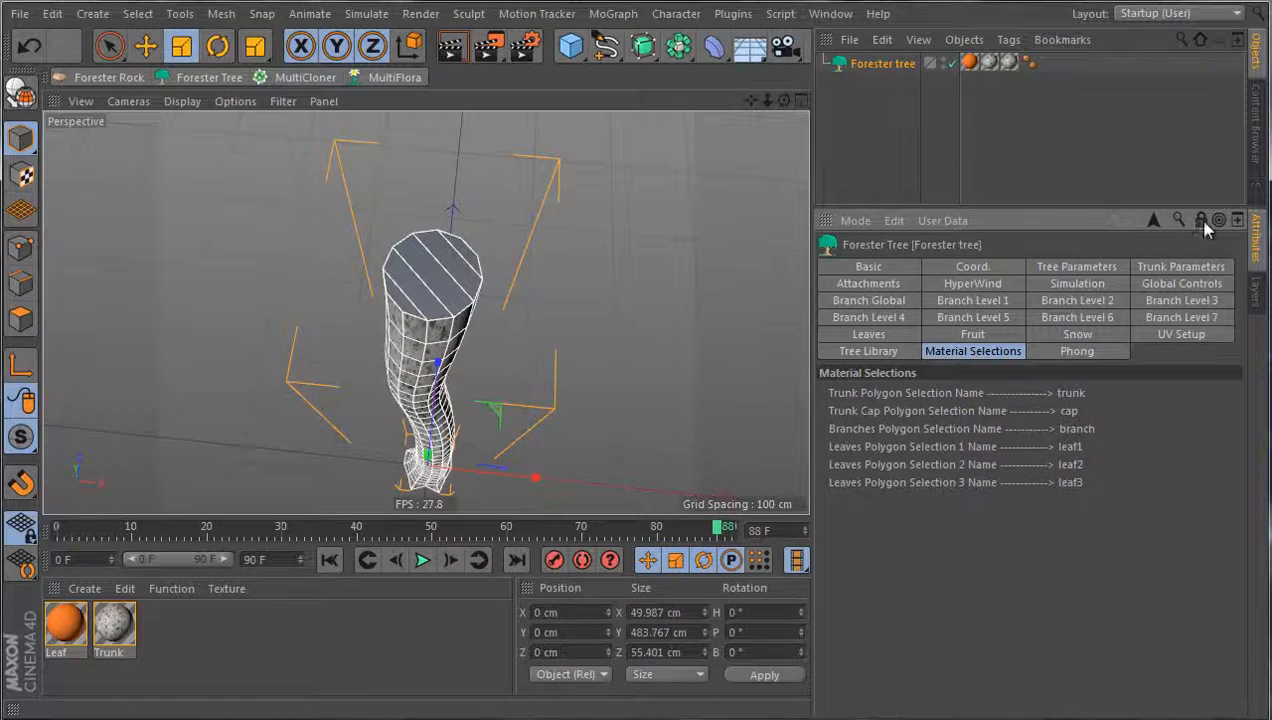
left_click(1009, 63)
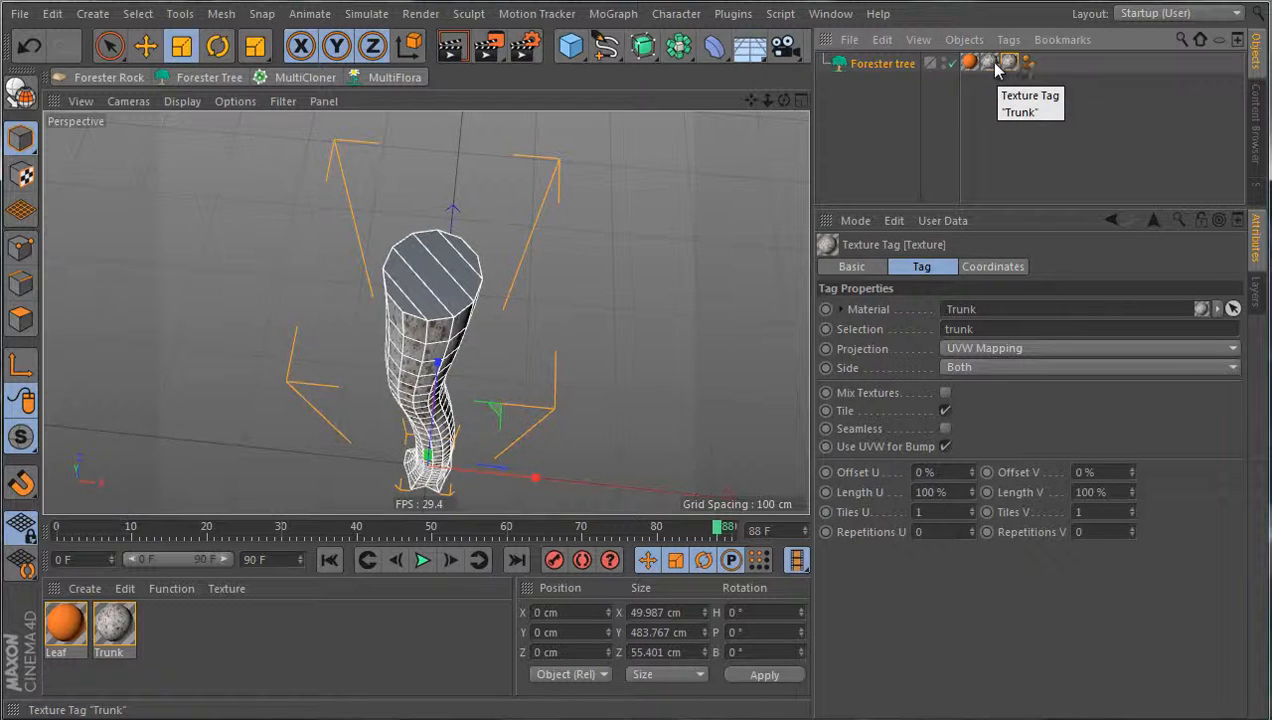
left_click(990, 63)
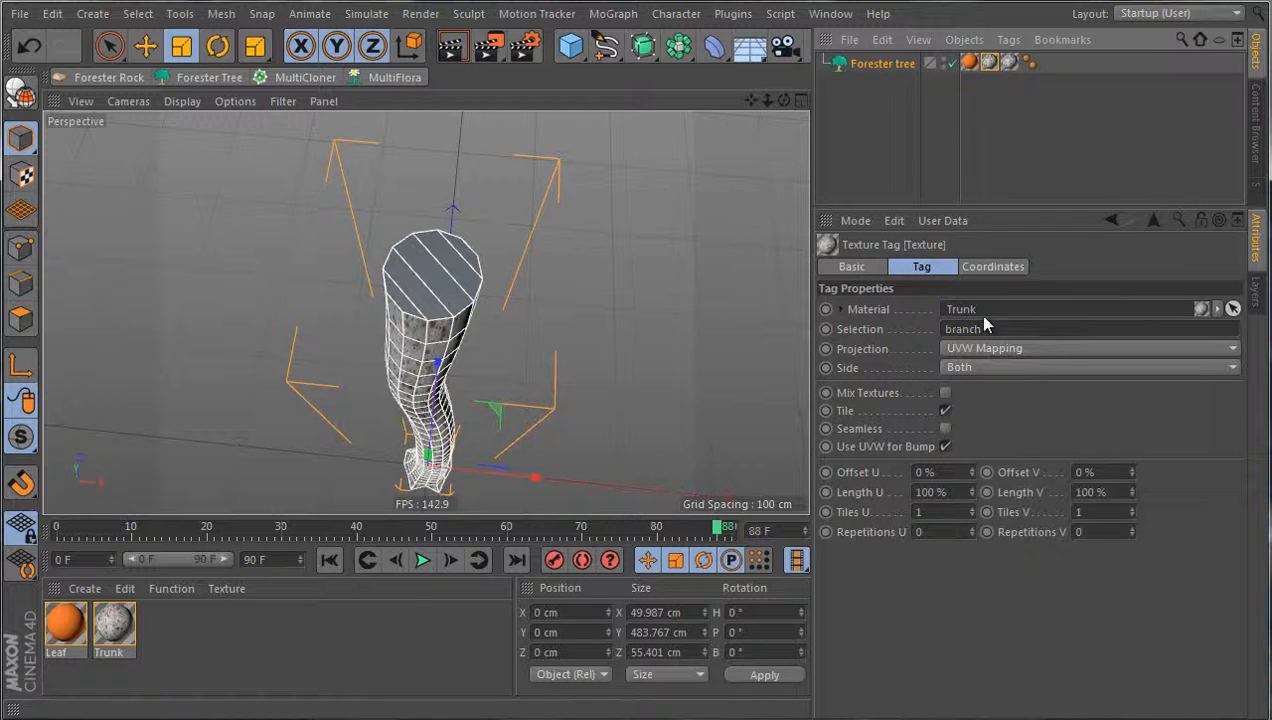
left_click_drag(985, 325, 919, 309)
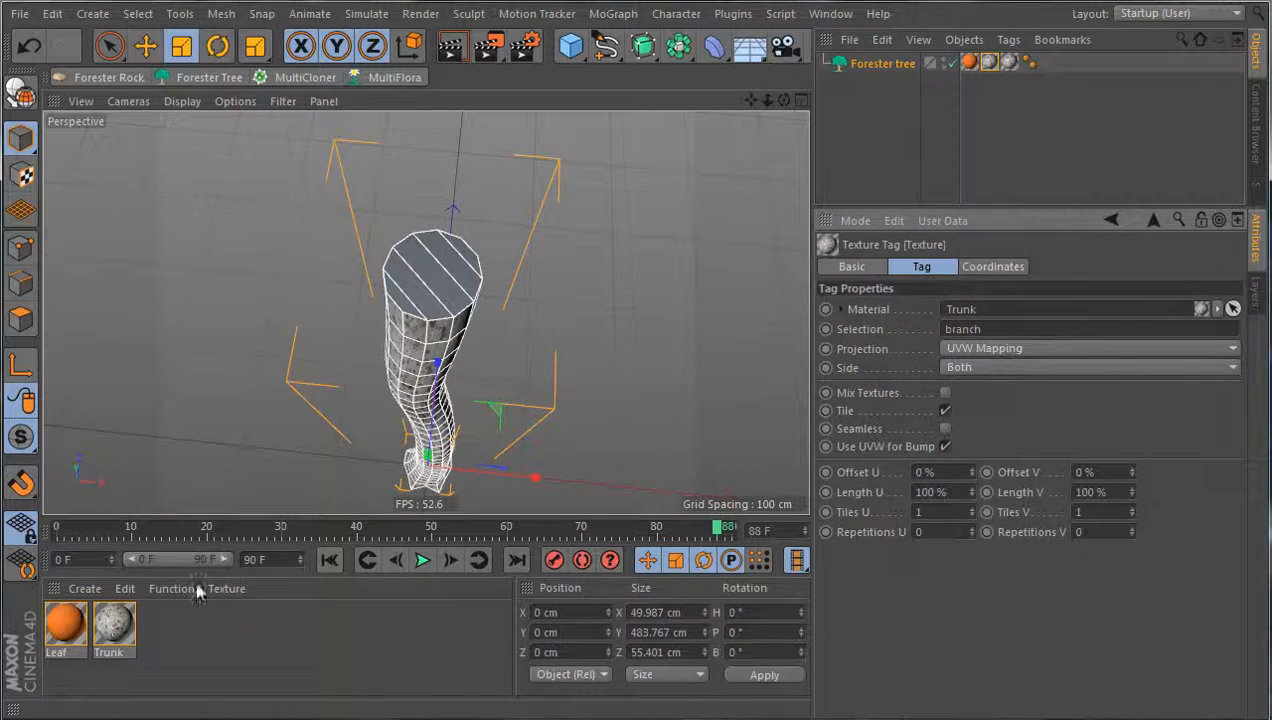
left_click(969, 62)
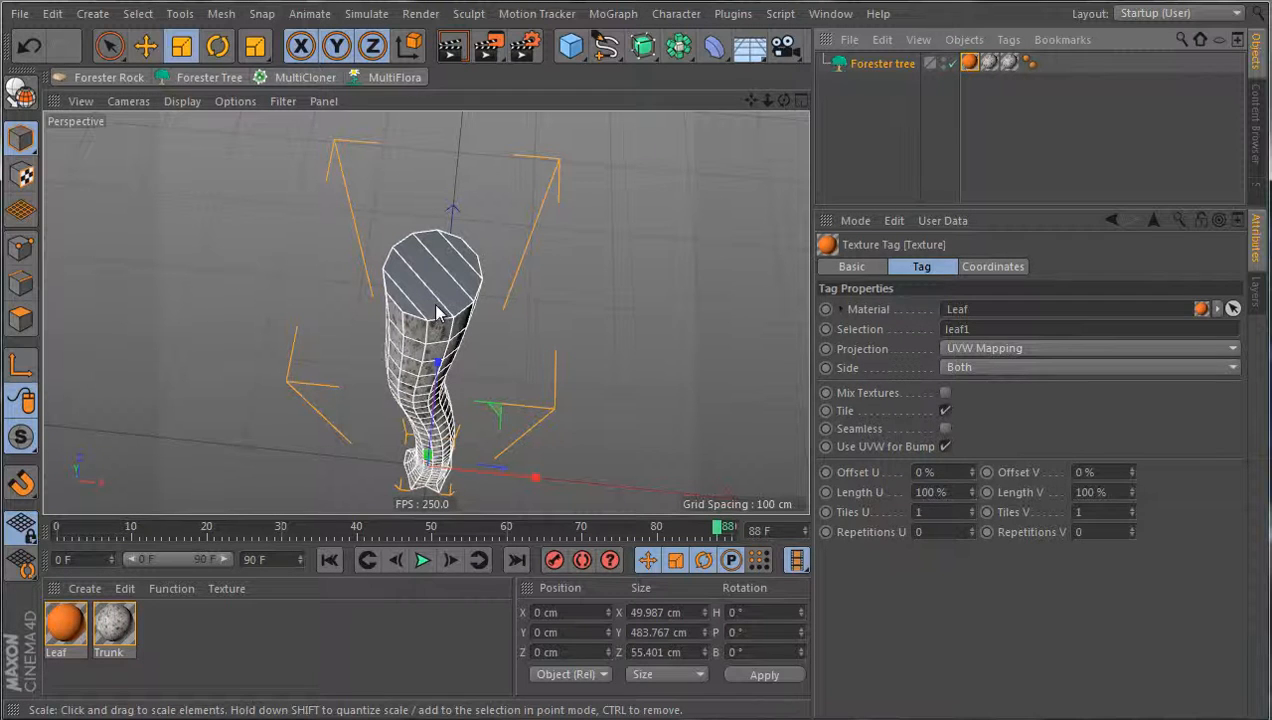
left_click(466, 266)
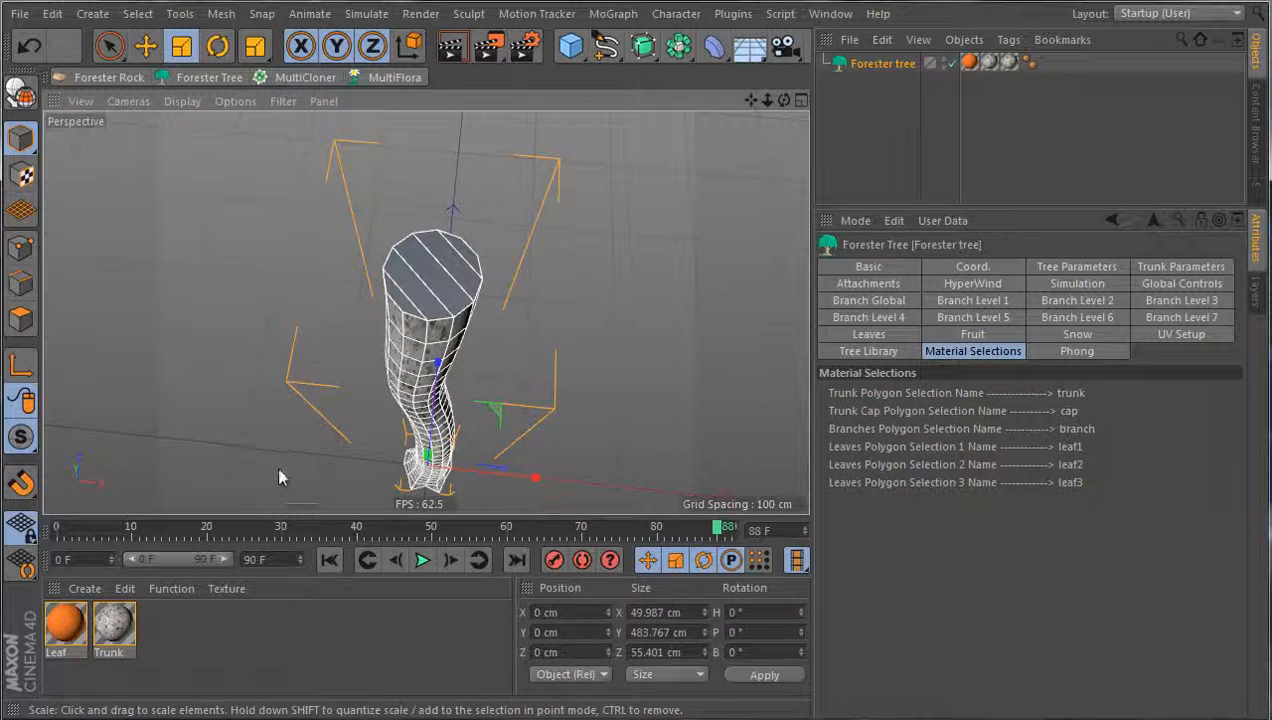
Create a new material and name it "trunk cap"
left_click(221, 622)
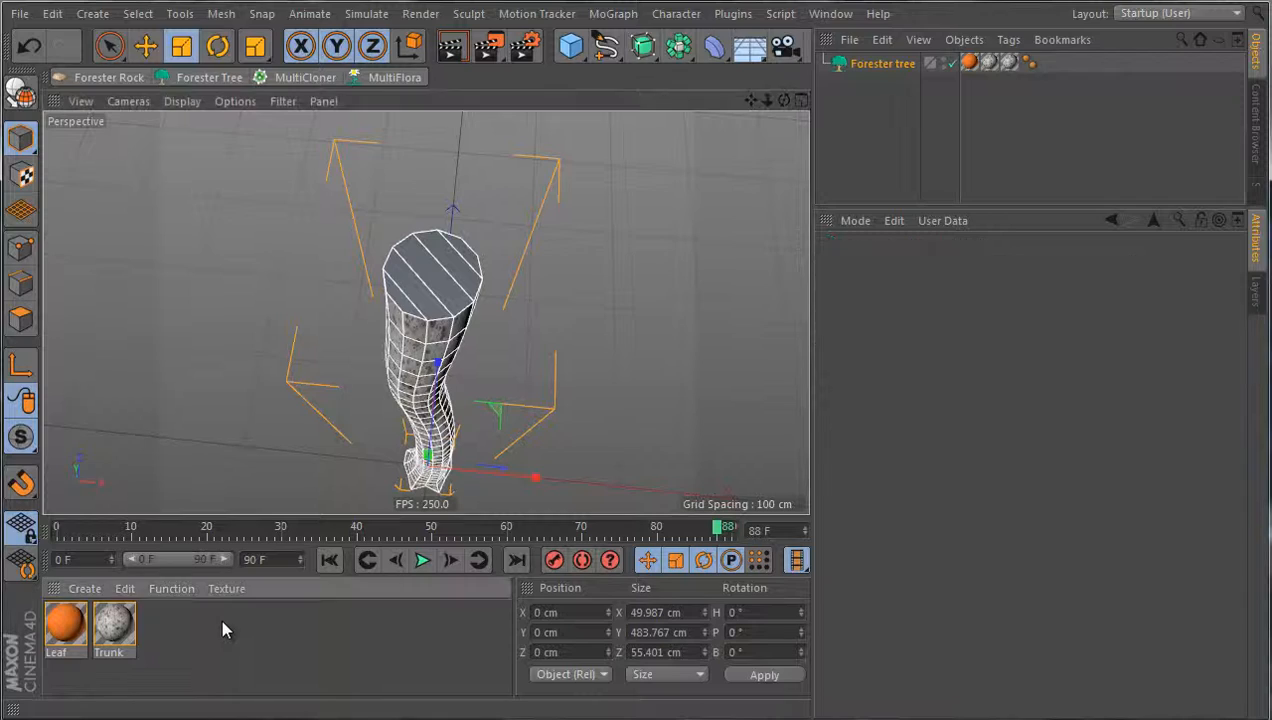
left_click(85, 588)
double_click(296, 657)
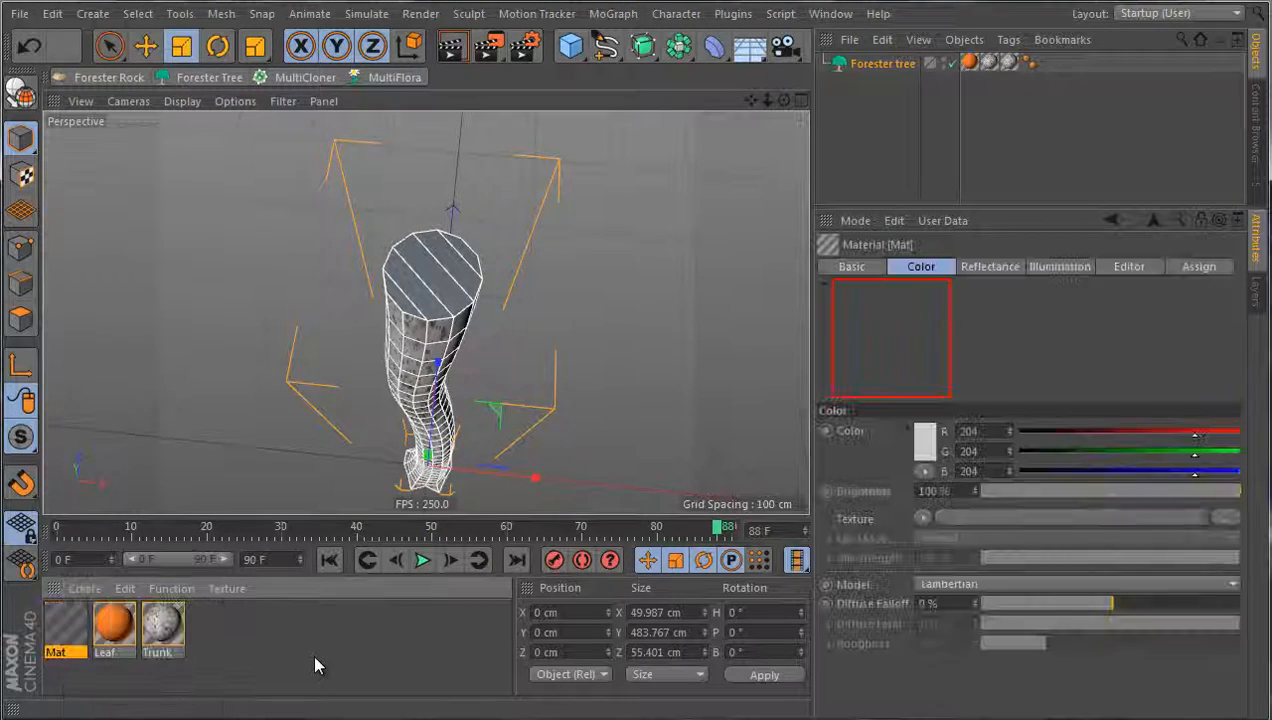
double_click(72, 635)
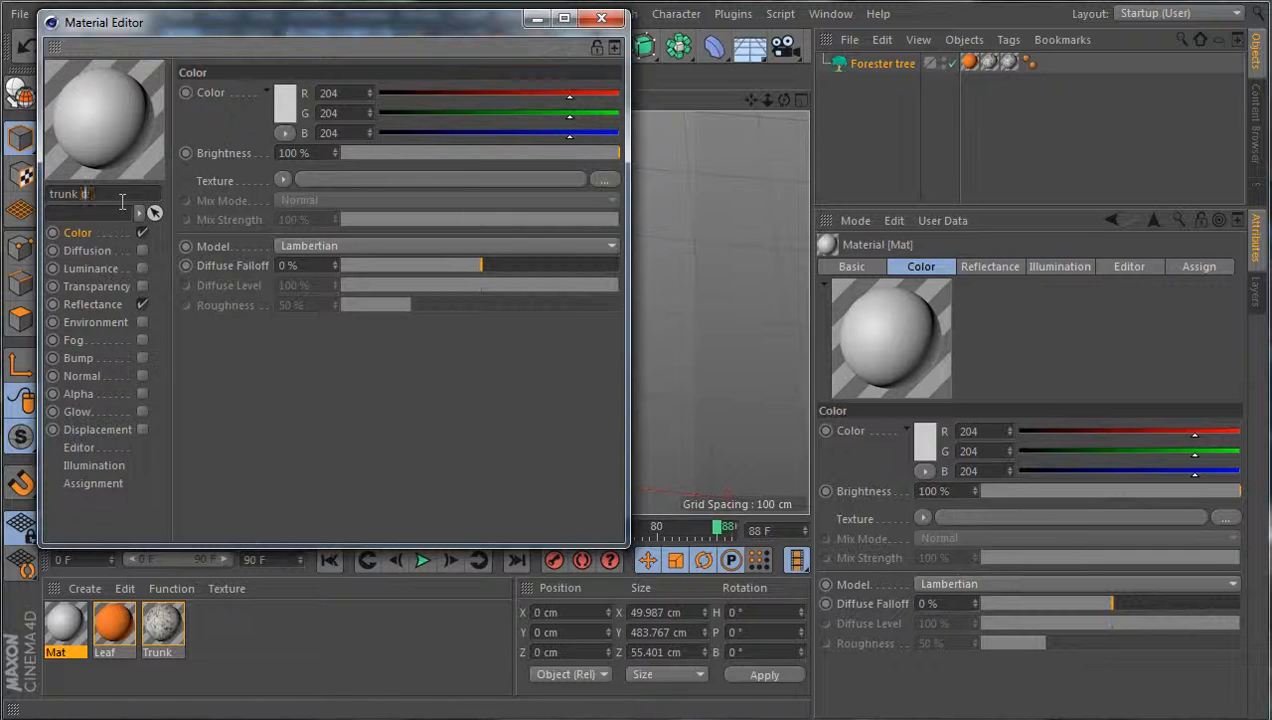
key("Return")
Load the "dougfir1 trunk crosssection" image as the trunk cap material's color texture without copying it to the project location
left_click(605, 179)
left_click_drag(985, 280, 951, 446)
left_click(410, 430)
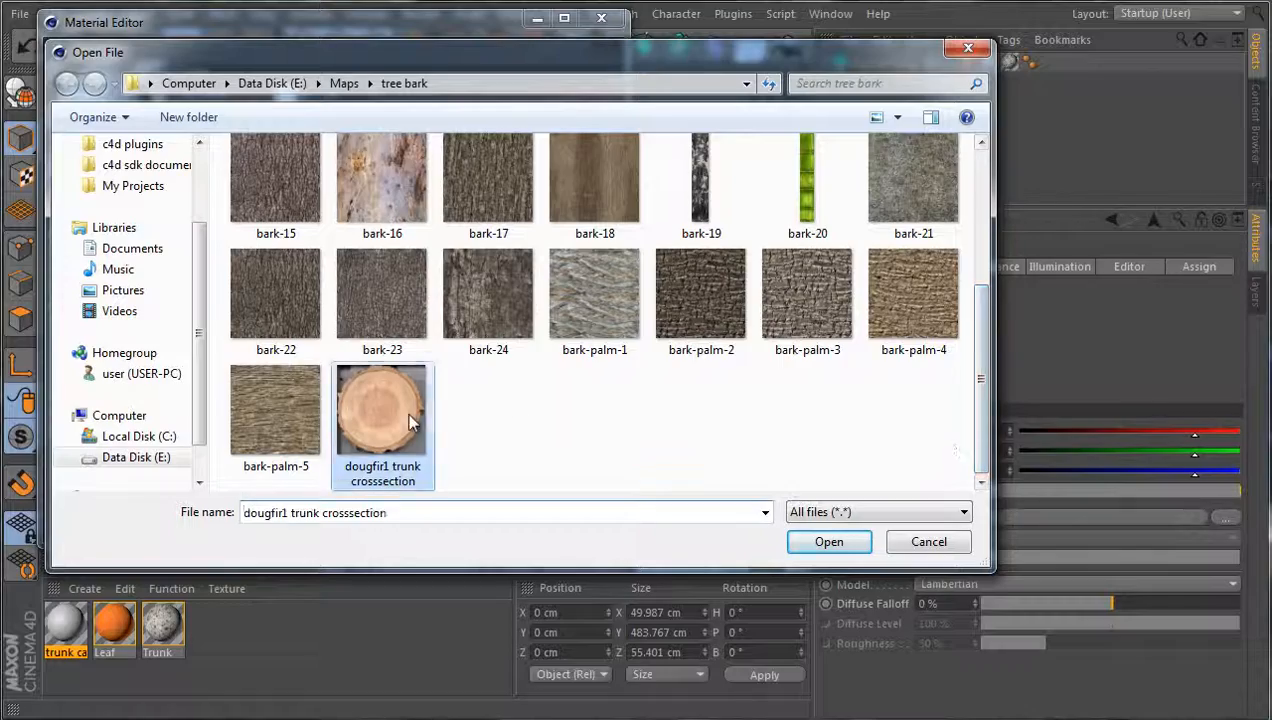
left_click(829, 541)
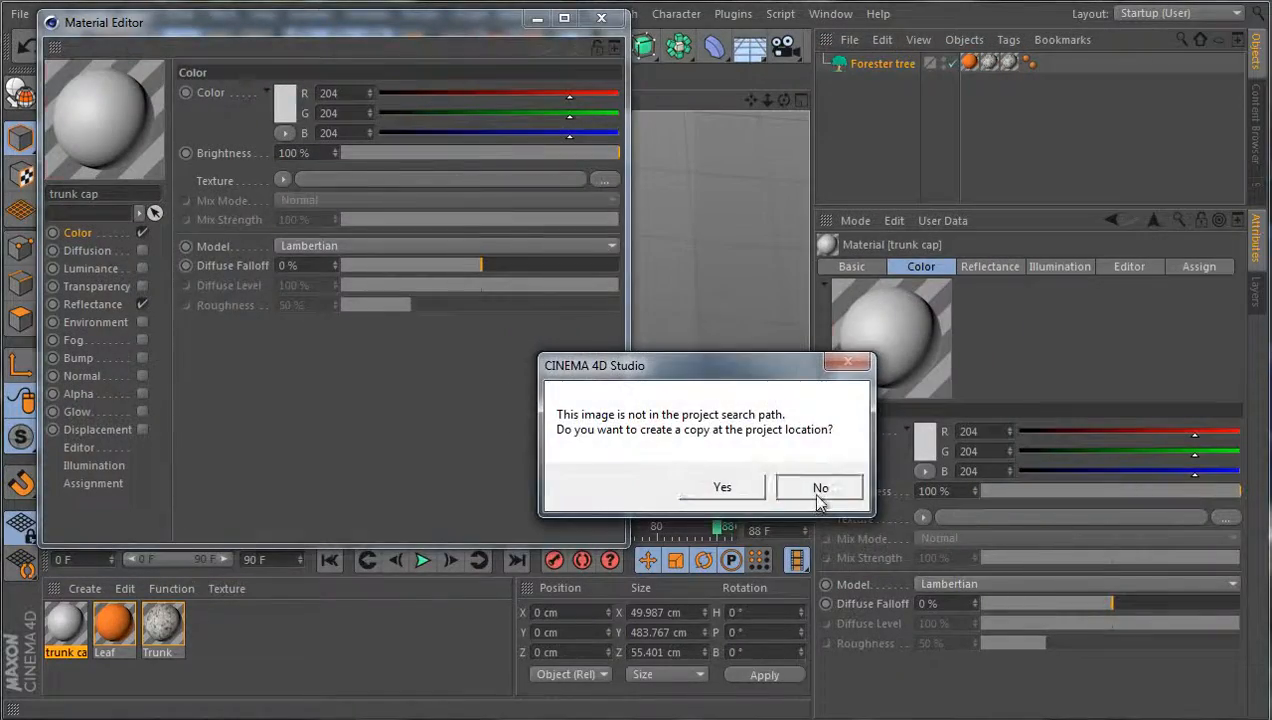
left_click(818, 487)
left_click_drag(433, 37, 894, 213)
left_click(1077, 198)
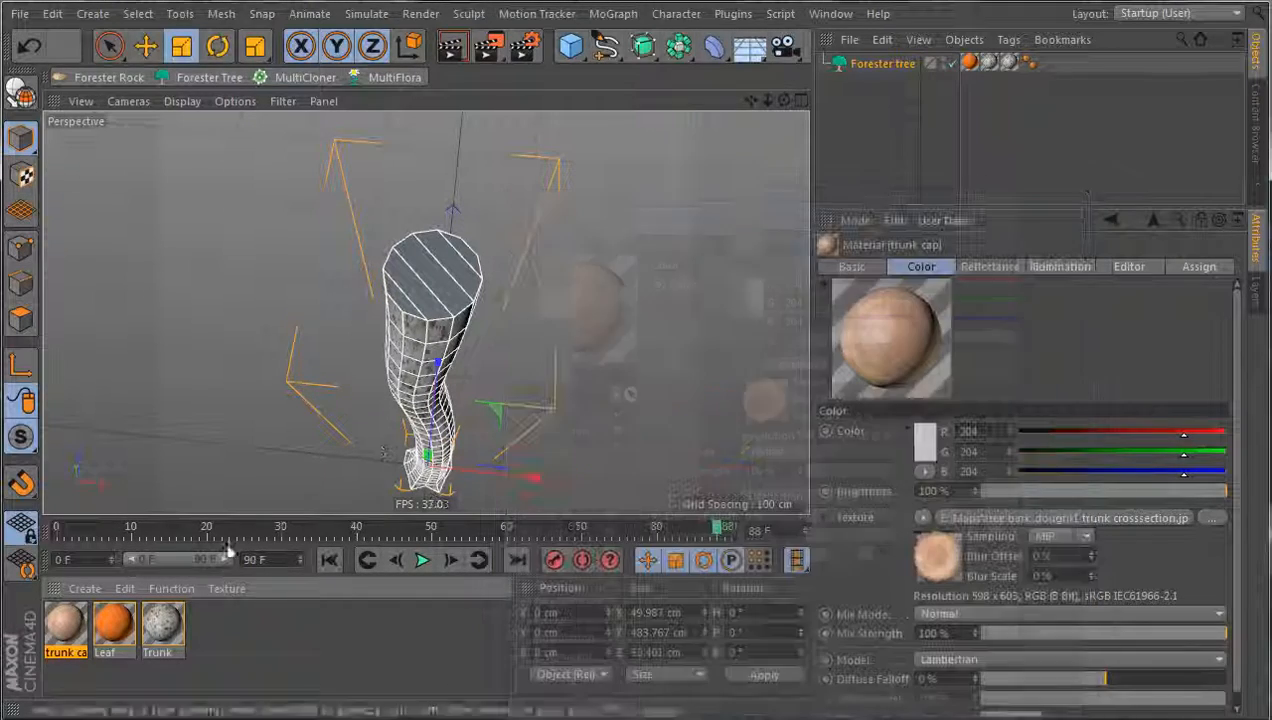
Apply the trunk cap material to the Forester tree and restrict its texture tag to the "cap" selection
left_click_drag(651, 239, 430, 332)
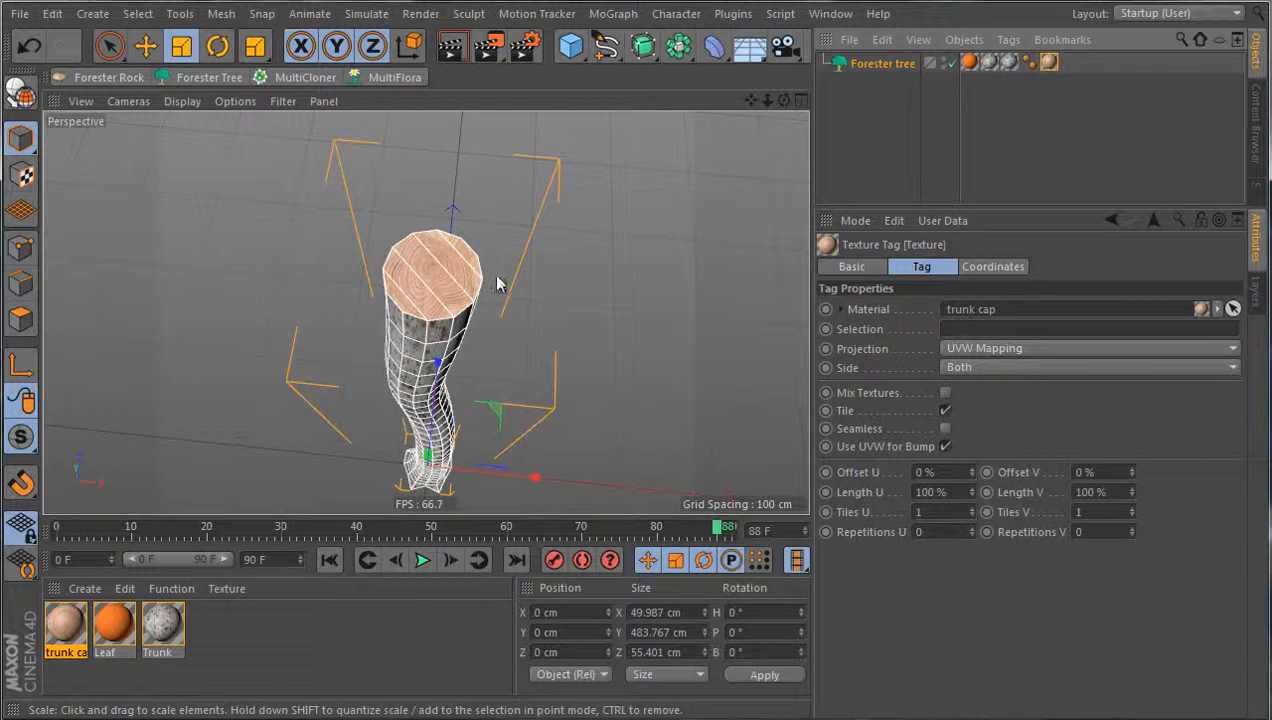
left_click(965, 329)
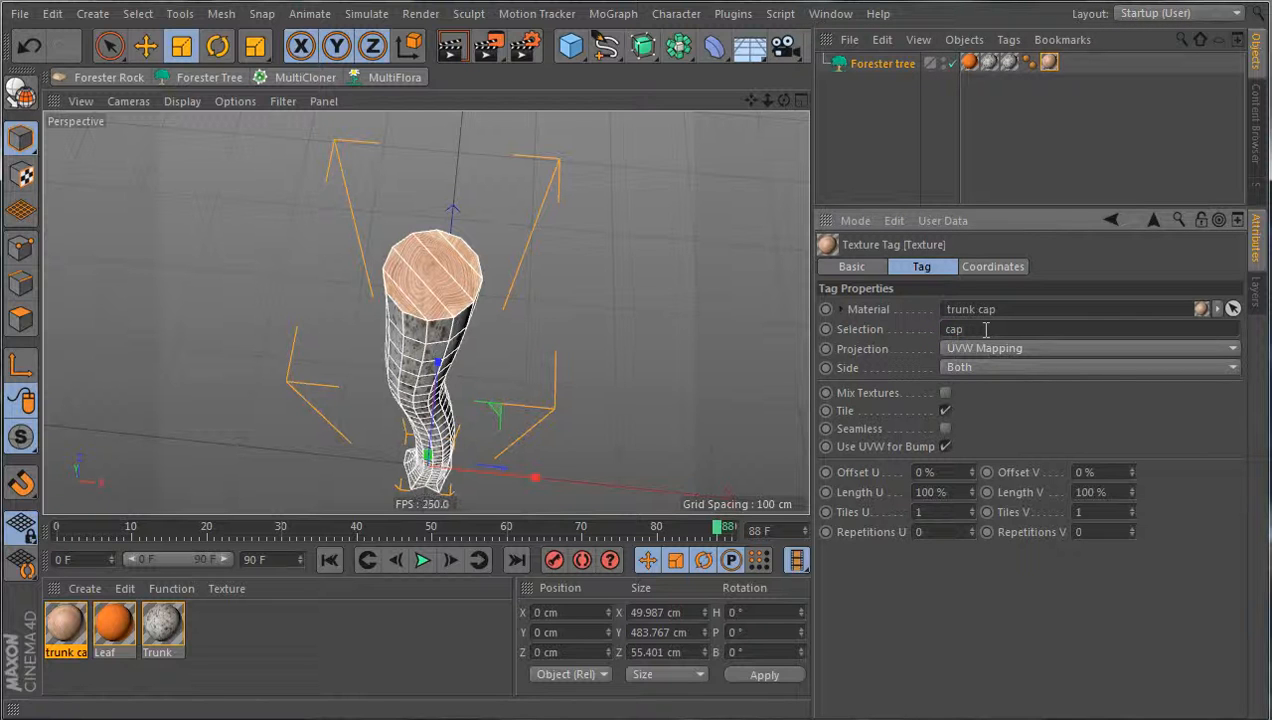
left_click(620, 415)
Set the trunk's Root Flares Strength to 0 to even out the wood rings on the cap
left_click_drag(590, 395, 500, 348, "alt")
left_click(483, 365)
mouse_move(578, 433)
left_mouse_down("alt")
mouse_move(599, 420)
mouse_move(562, 432)
left_mouse_up("alt")
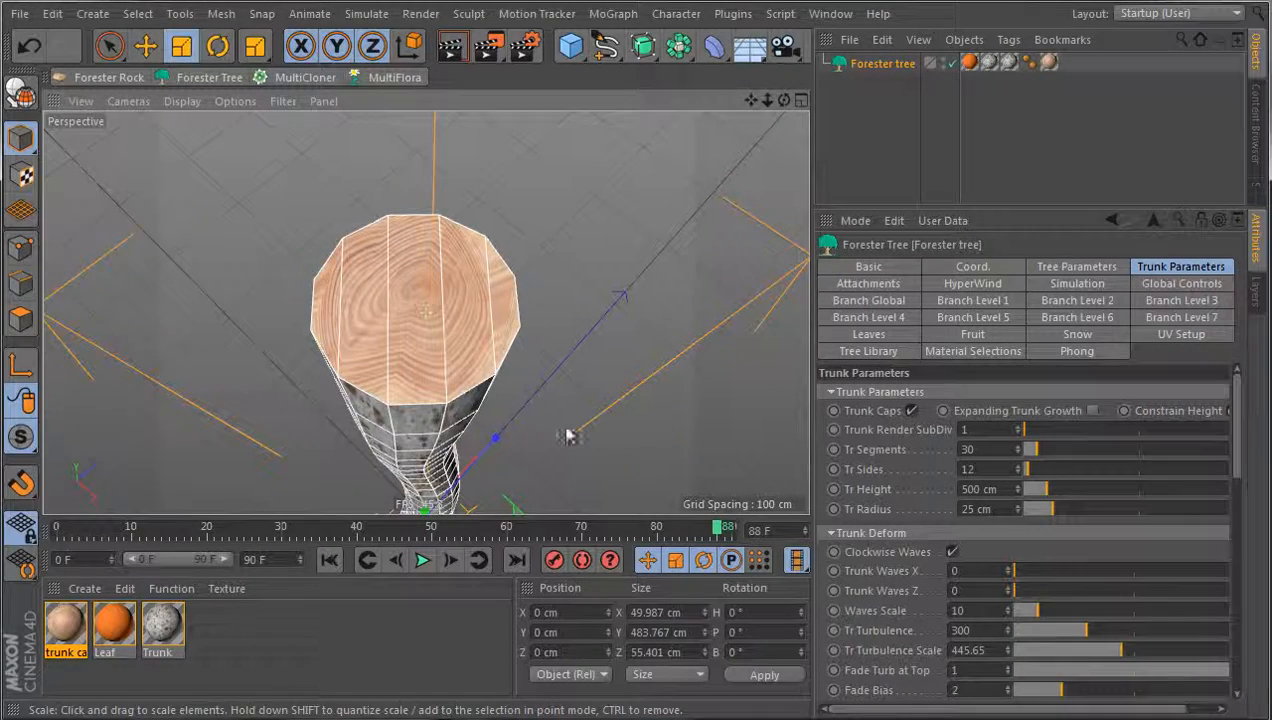
left_click(556, 330)
scroll(449, 291, "down", 5)
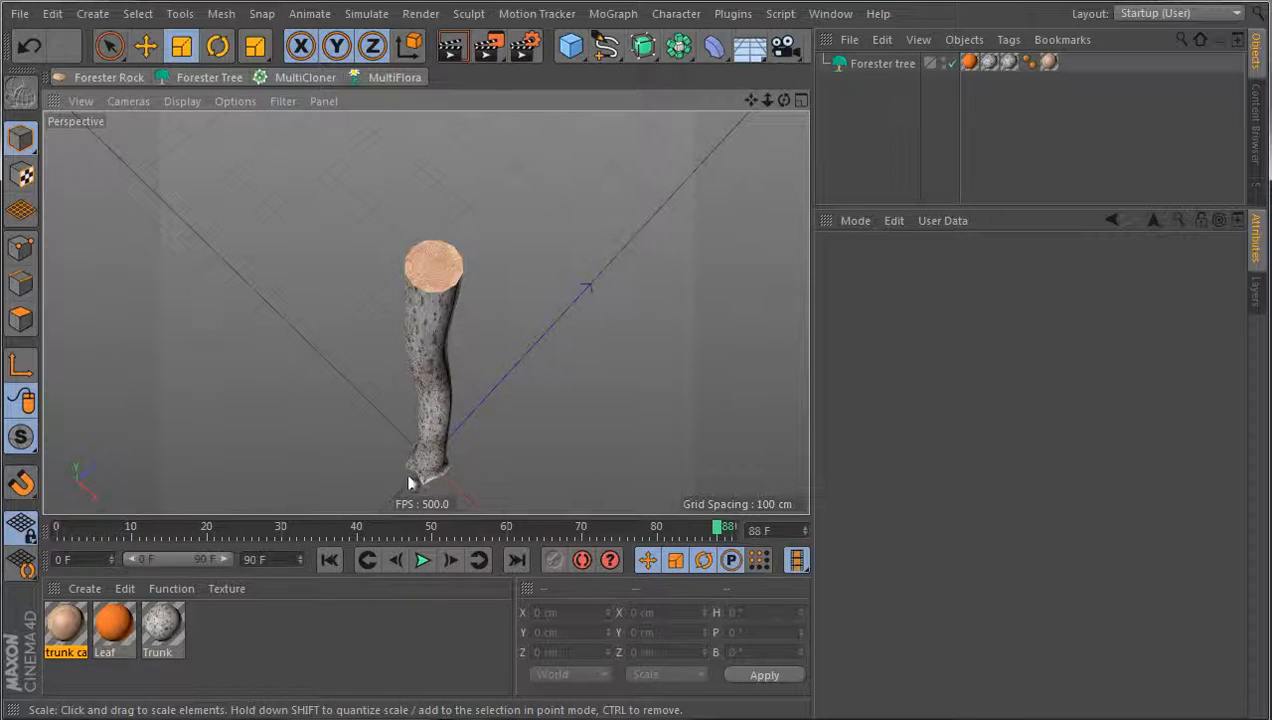
scroll(439, 267, "up", 5)
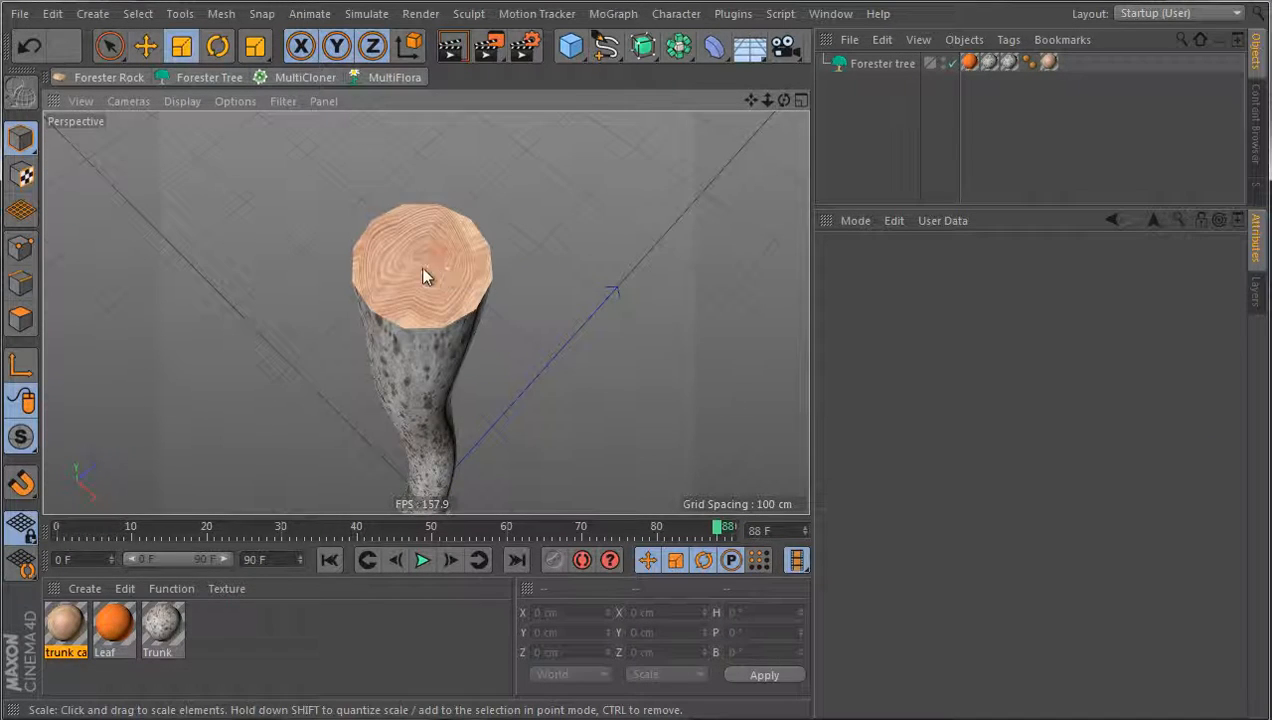
left_click(427, 267)
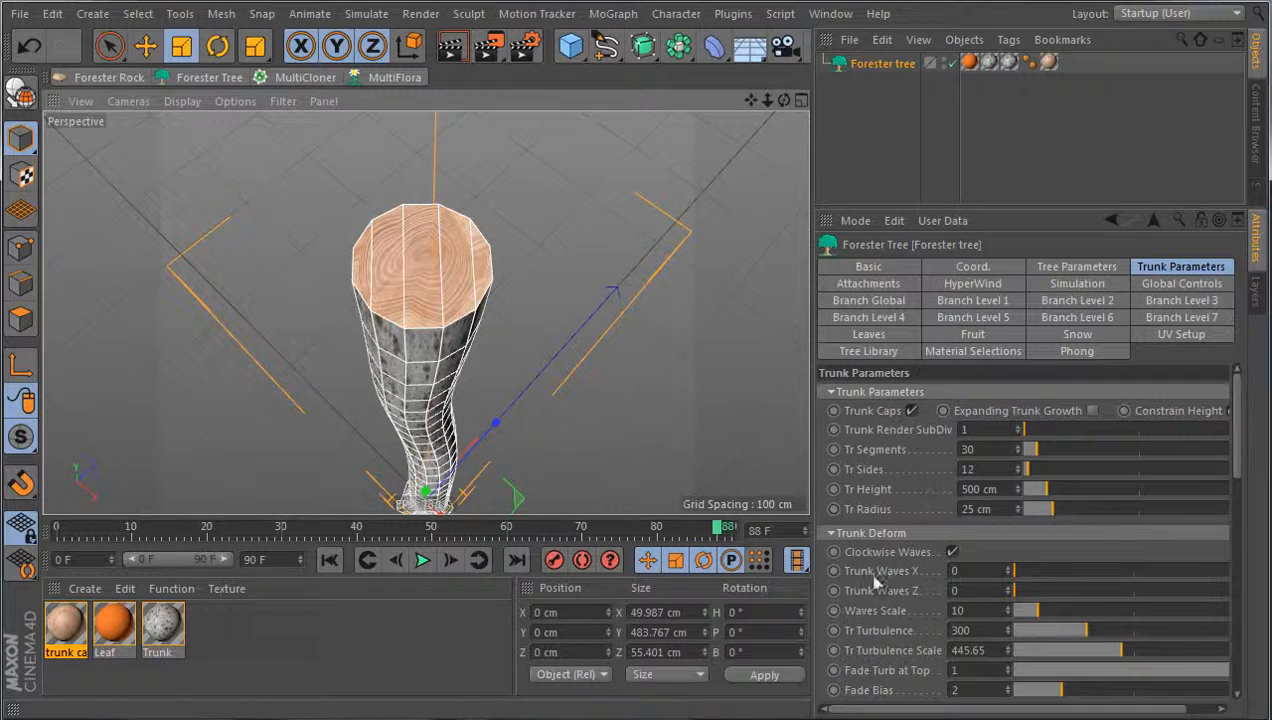
scroll(868, 600, "down", 10)
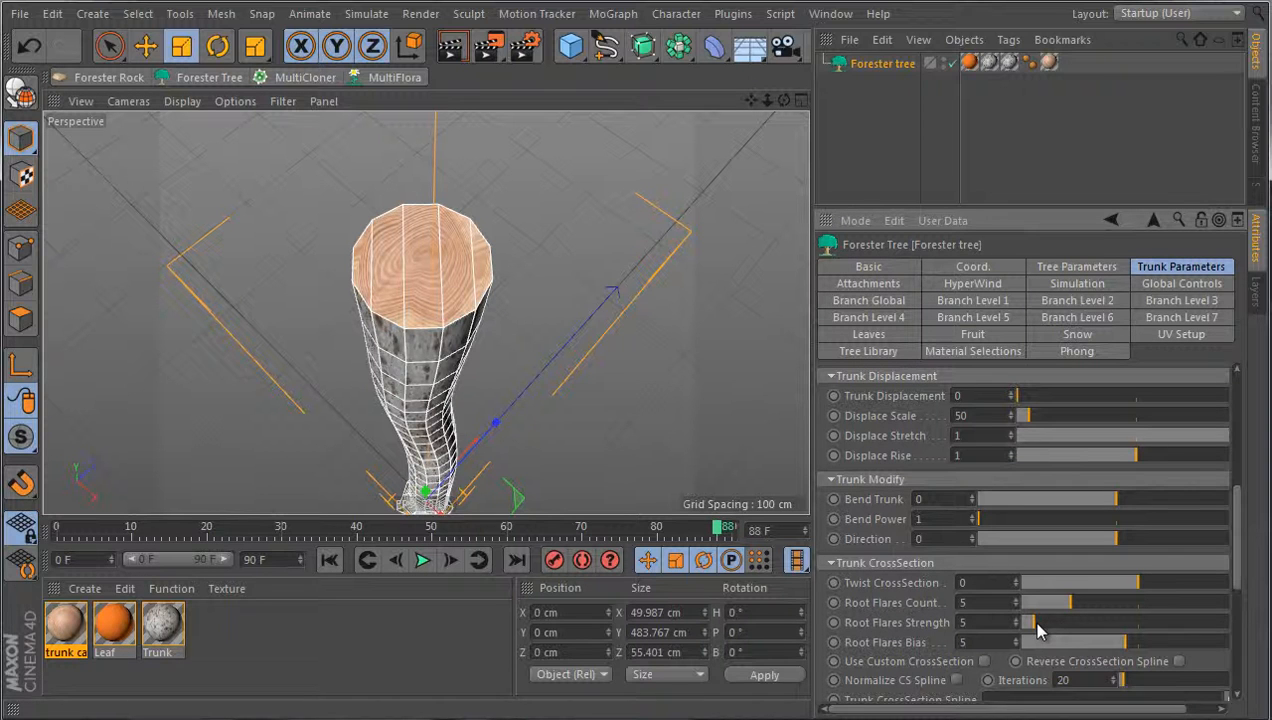
left_click_drag(1037, 628, 1016, 630)
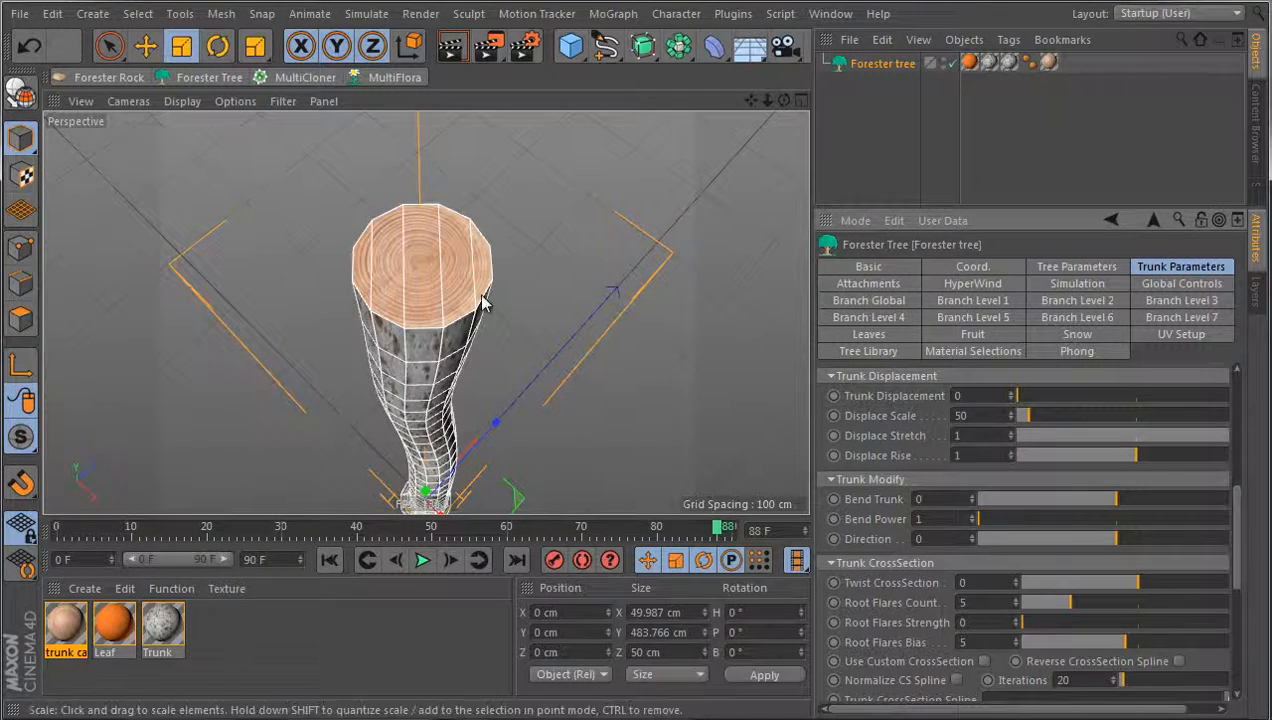
Inspect the wood ring texture on the trunk cap up close and the whole trunk from several angles
scroll(360, 280, "up", 4)
left_click(622, 397)
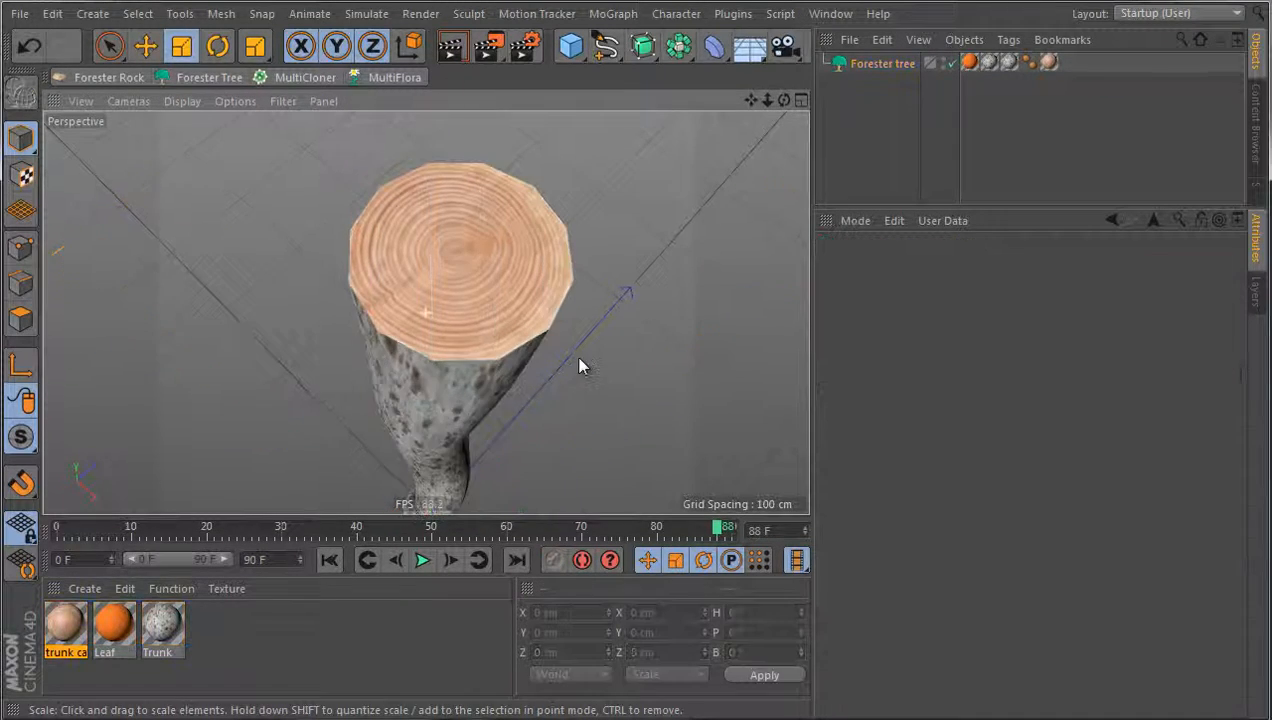
left_click_drag(580, 360, 430, 316, "alt")
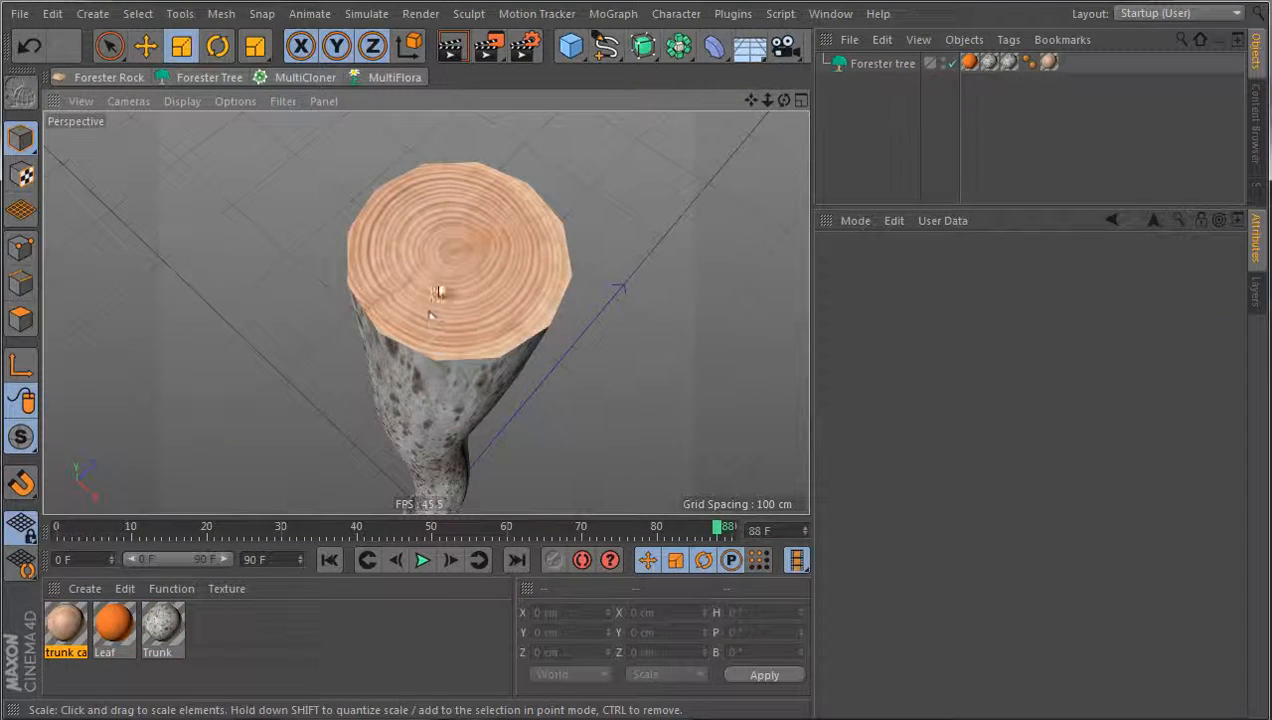
left_click(530, 305)
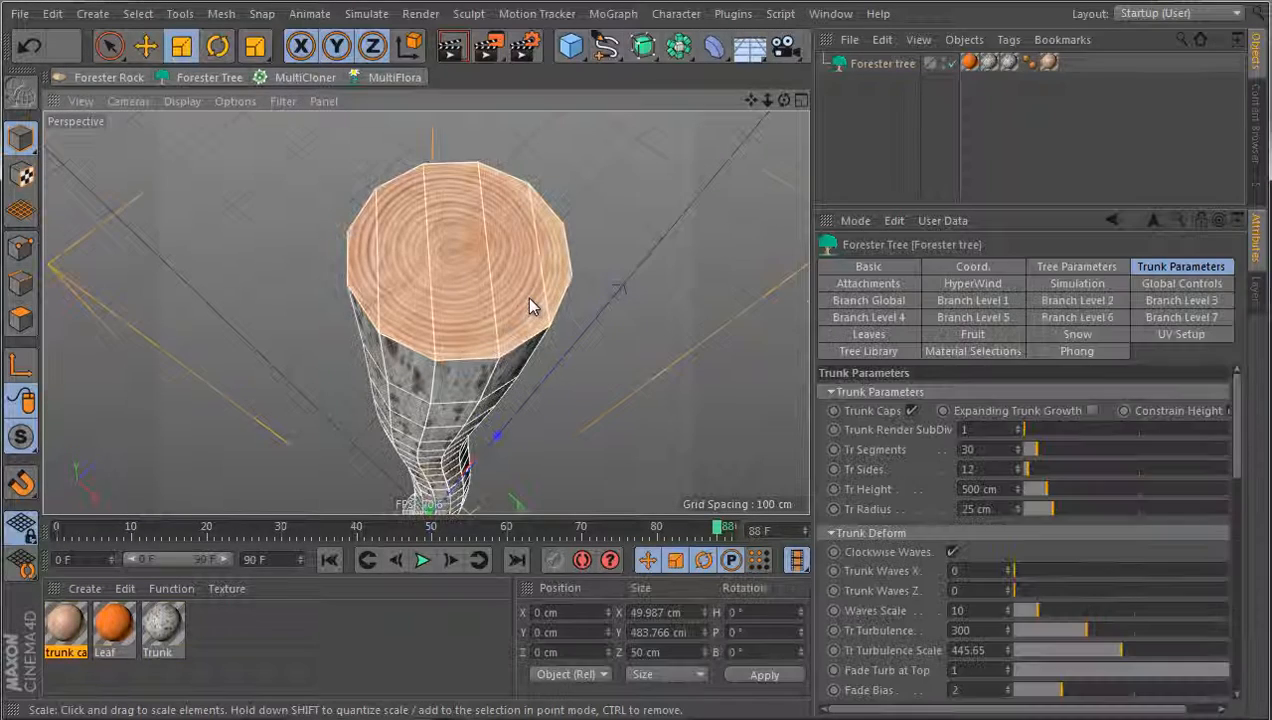
left_click_drag(483, 327, 539, 401, "alt")
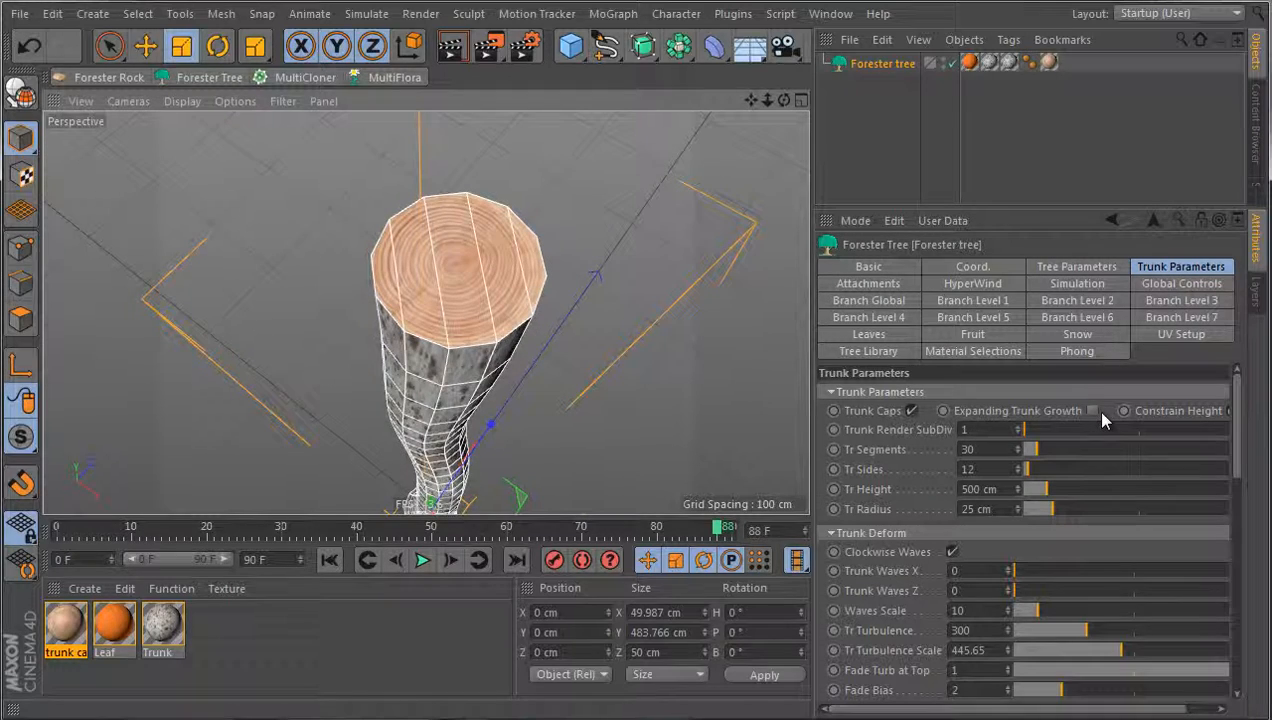
scroll(565, 224, "down", 5)
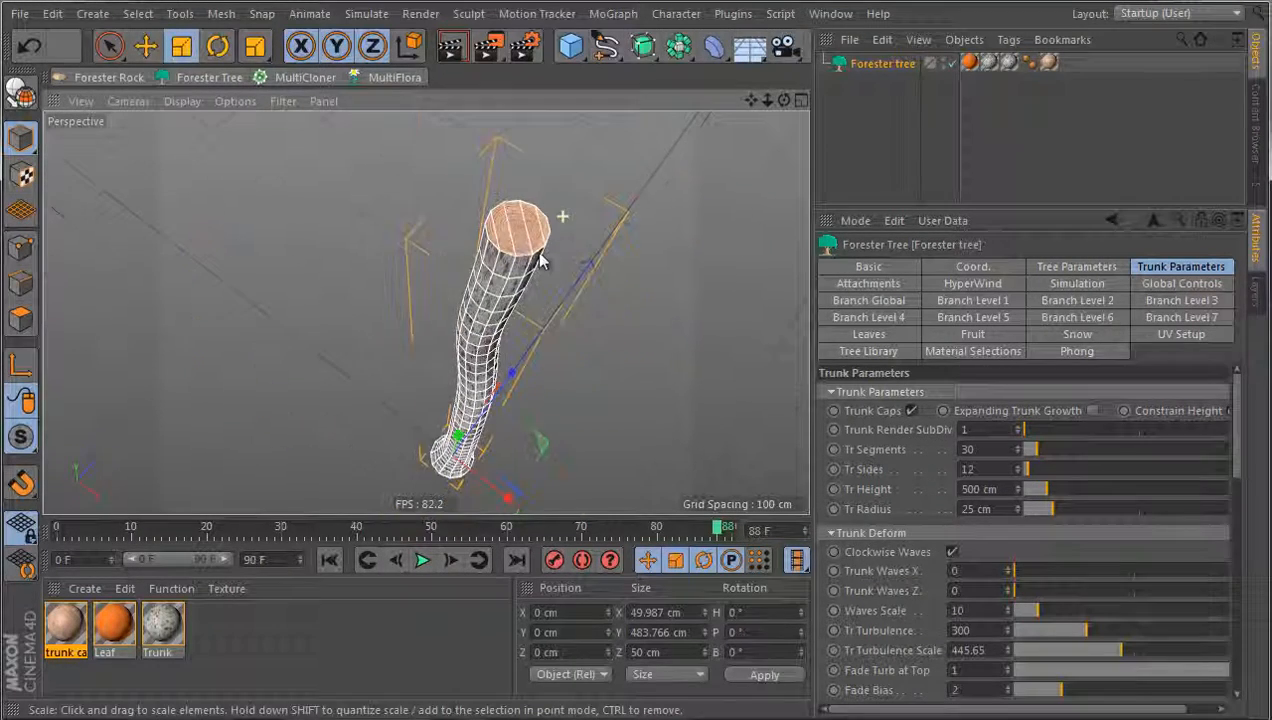
left_click_drag(543, 416, 594, 338, "alt")
left_click_drag(425, 312, 355, 440, "alt")
Lower the Tree Grow value so the trunk is only partly grown, and enable Expanding Trunk Growth
left_click(545, 377)
left_click(1076, 266)
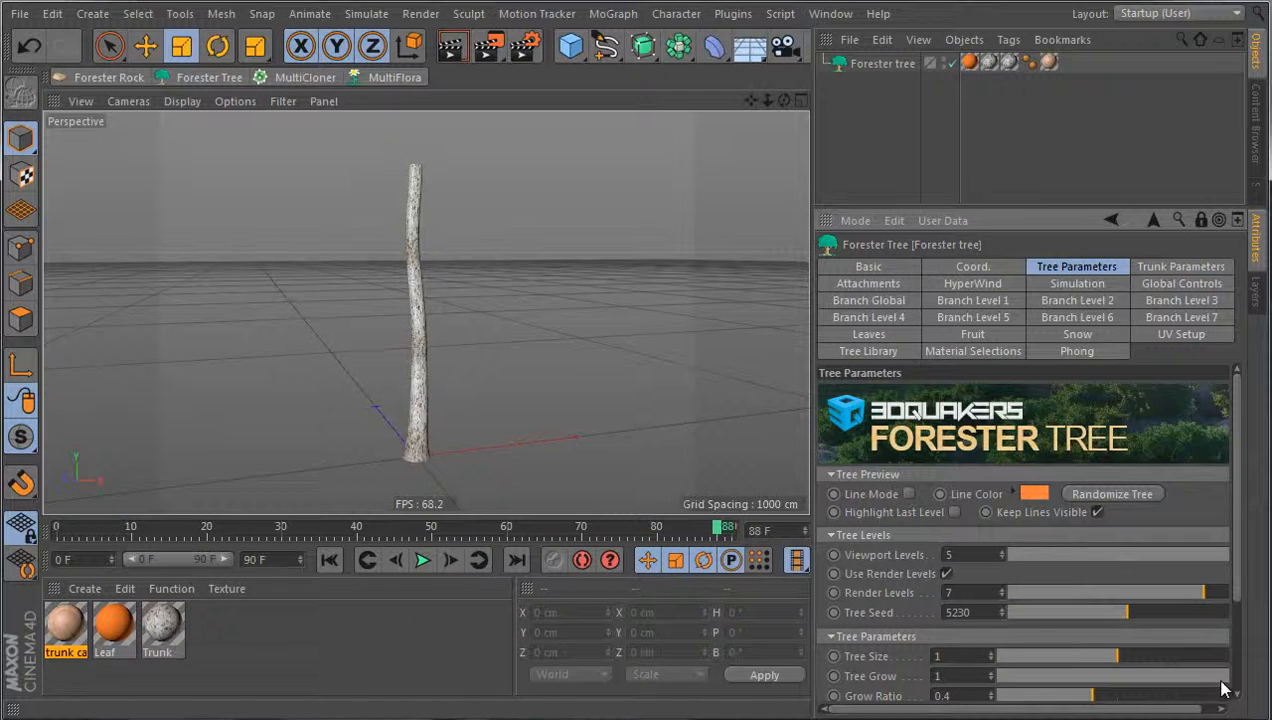
left_click_drag(1222, 688, 1067, 655)
left_click(1160, 268)
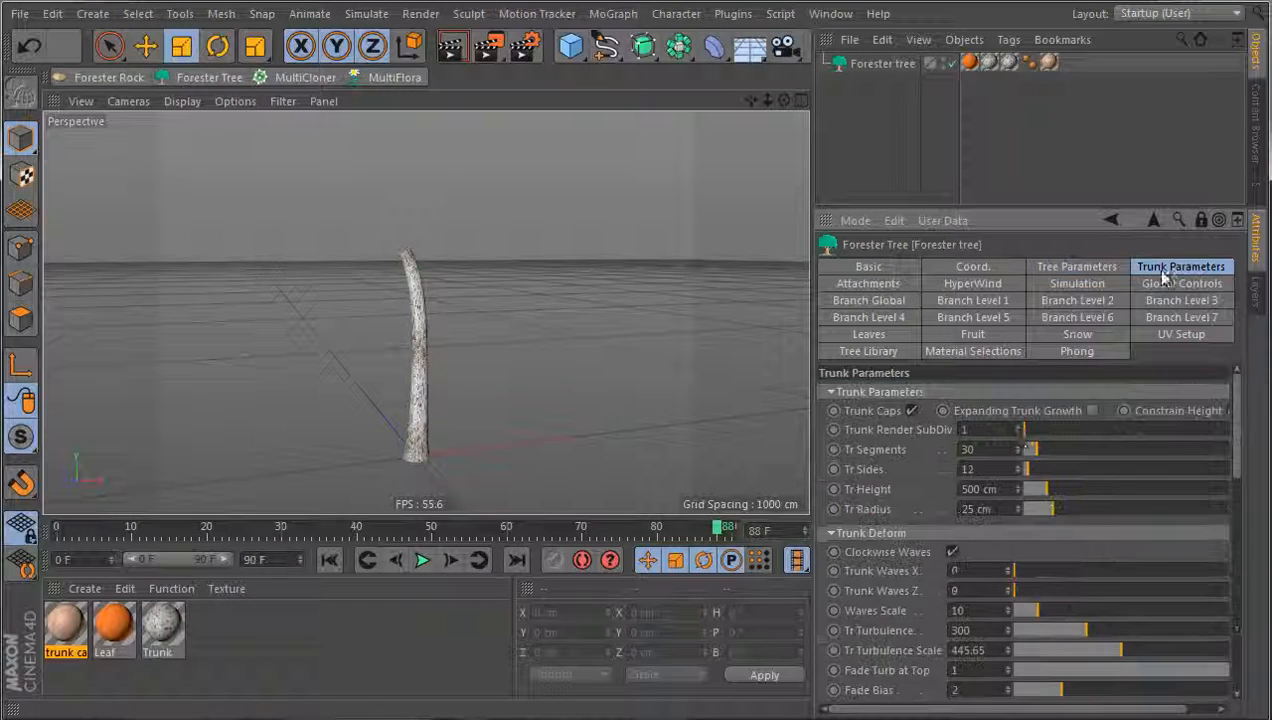
left_click(1078, 411)
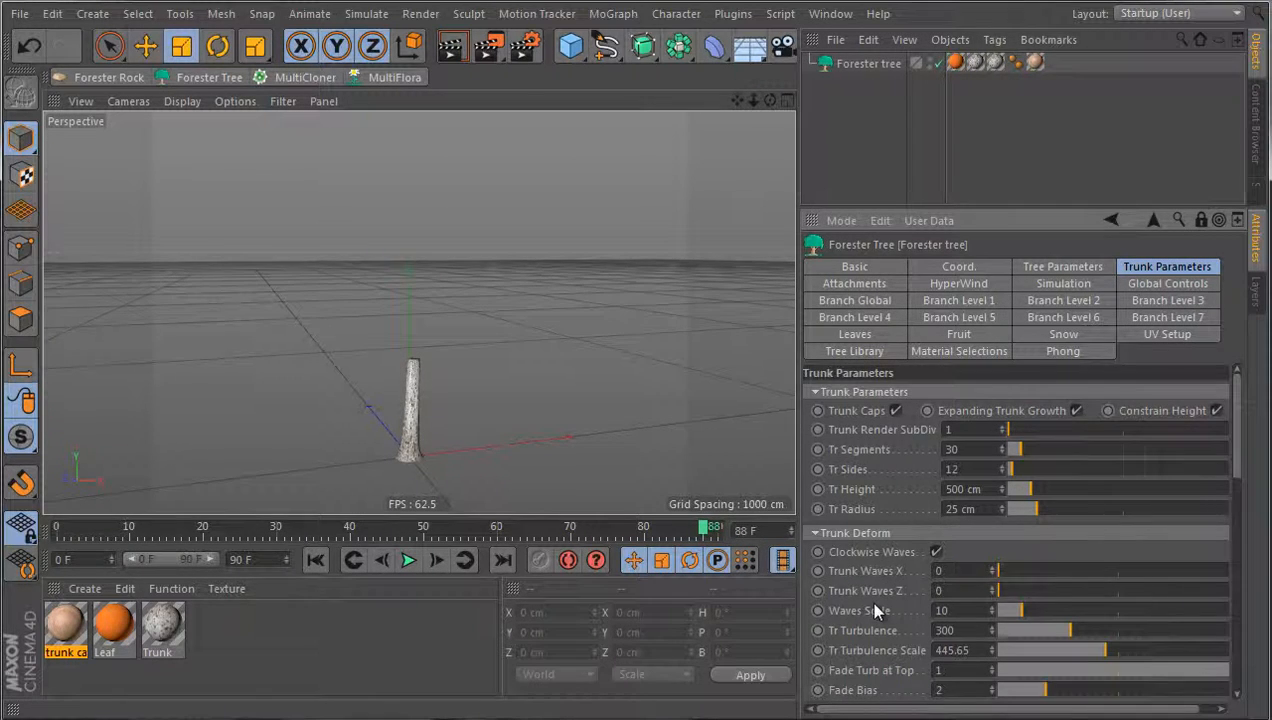
Add a point at about 0.8 on the Trunk Profile curve and lower the curve's end point to 0 to taper the trunk tip
scroll(869, 599, "down", 10)
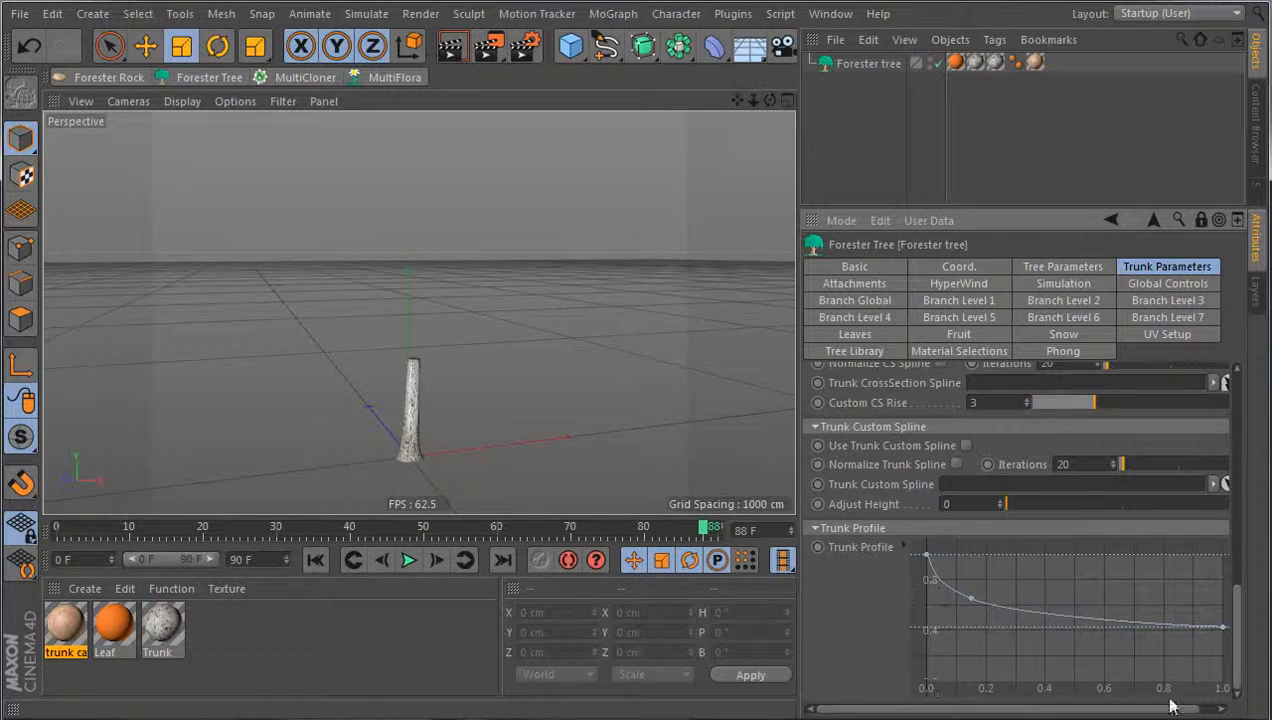
left_click_drag(1186, 712, 1204, 710)
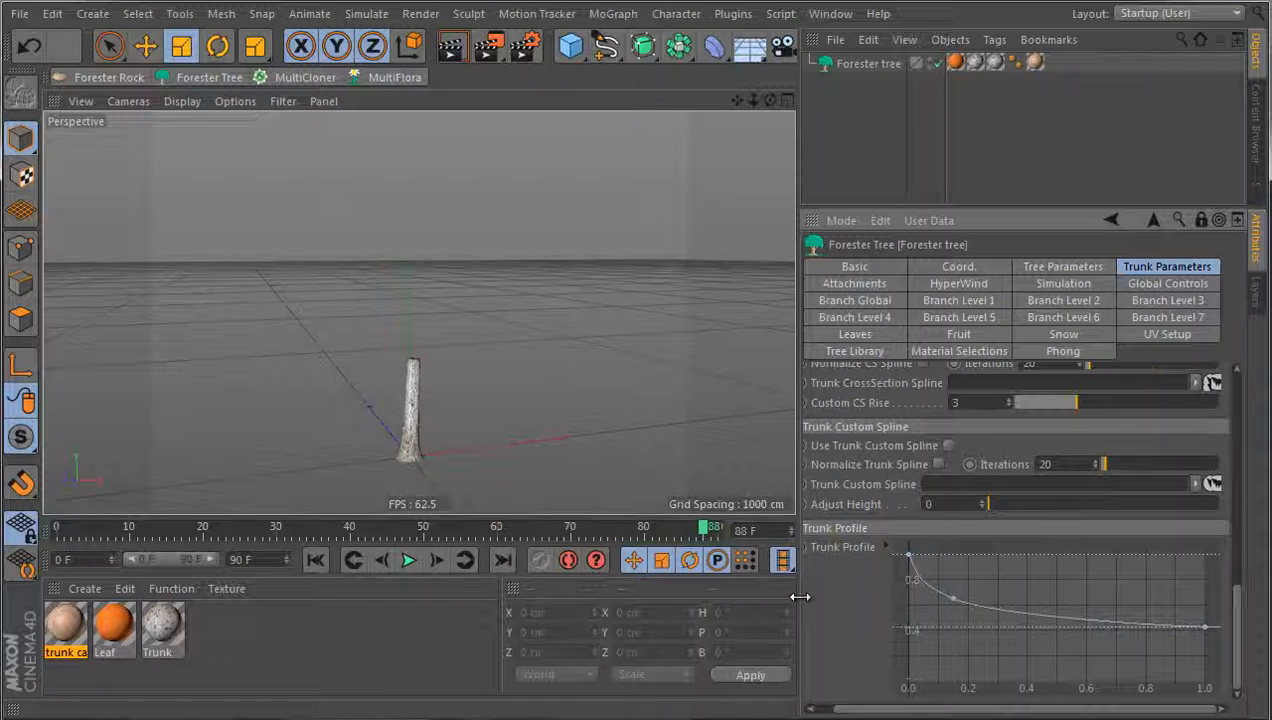
left_click_drag(798, 596, 782, 597)
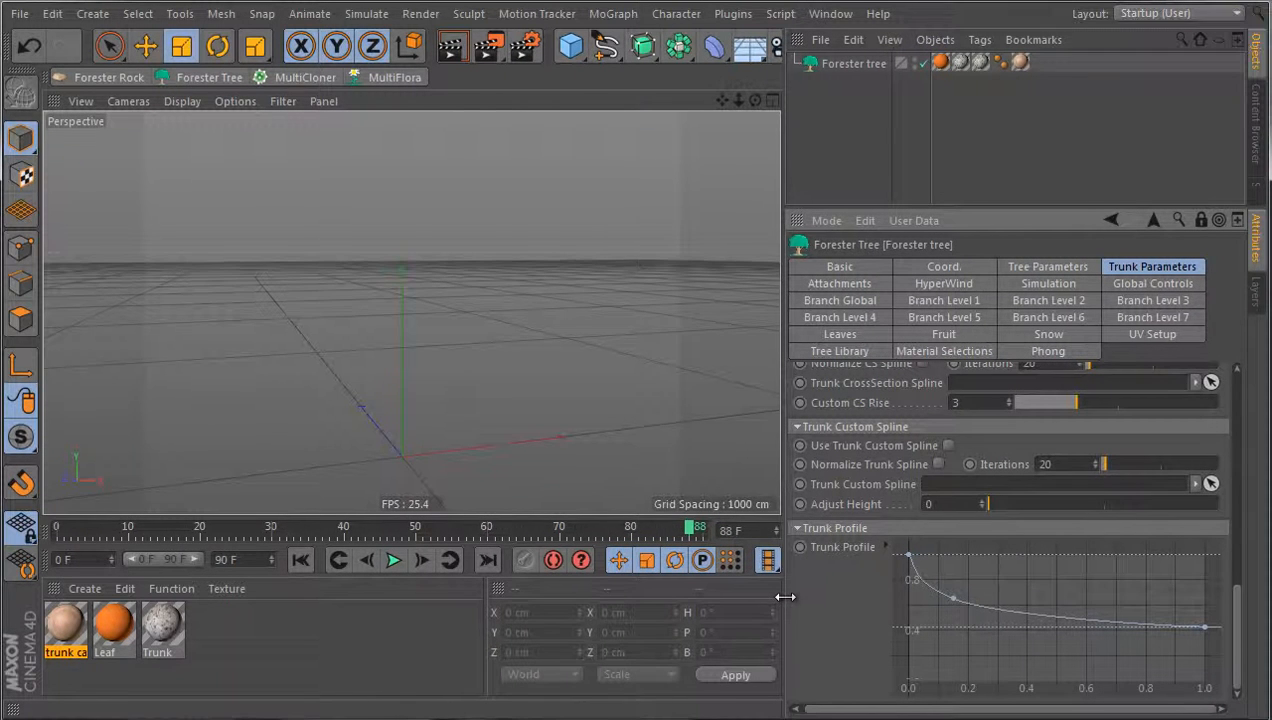
left_click(1154, 626, "ctrl")
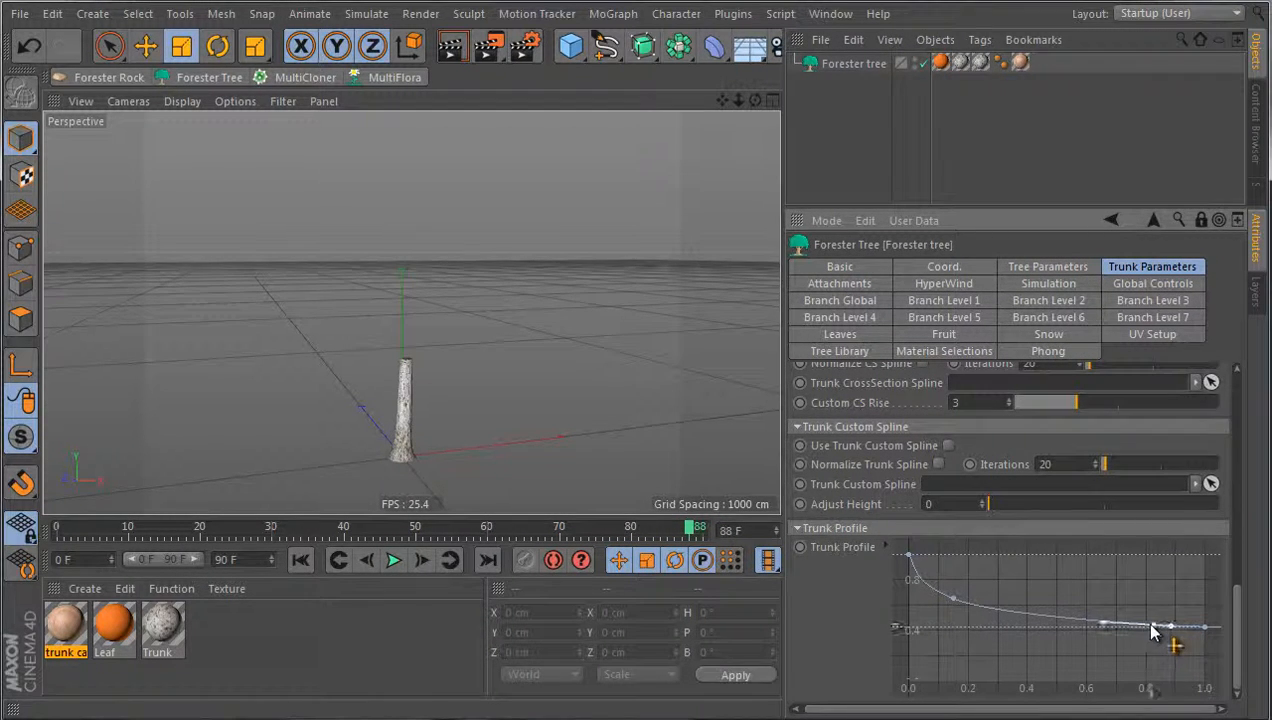
left_click_drag(1206, 630, 1205, 681)
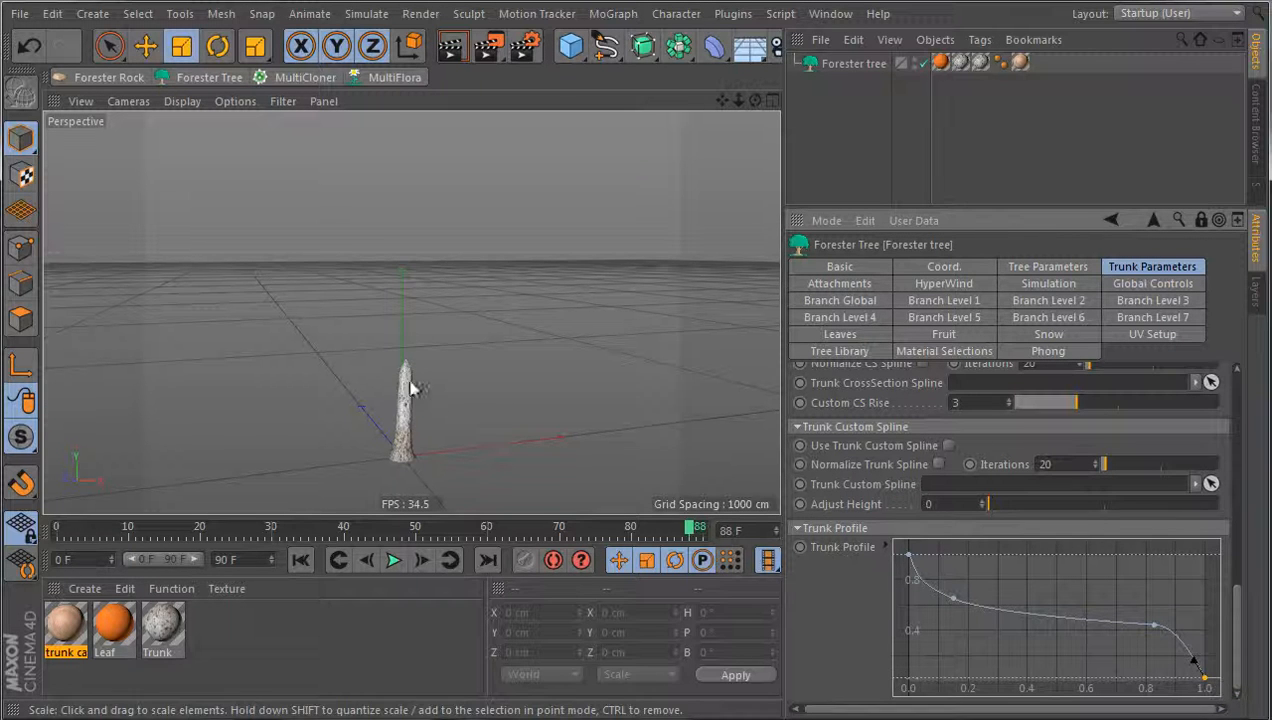
Shift the added Trunk Profile point slightly toward the curve's start to lengthen the tapered tip
left_click(1146, 625)
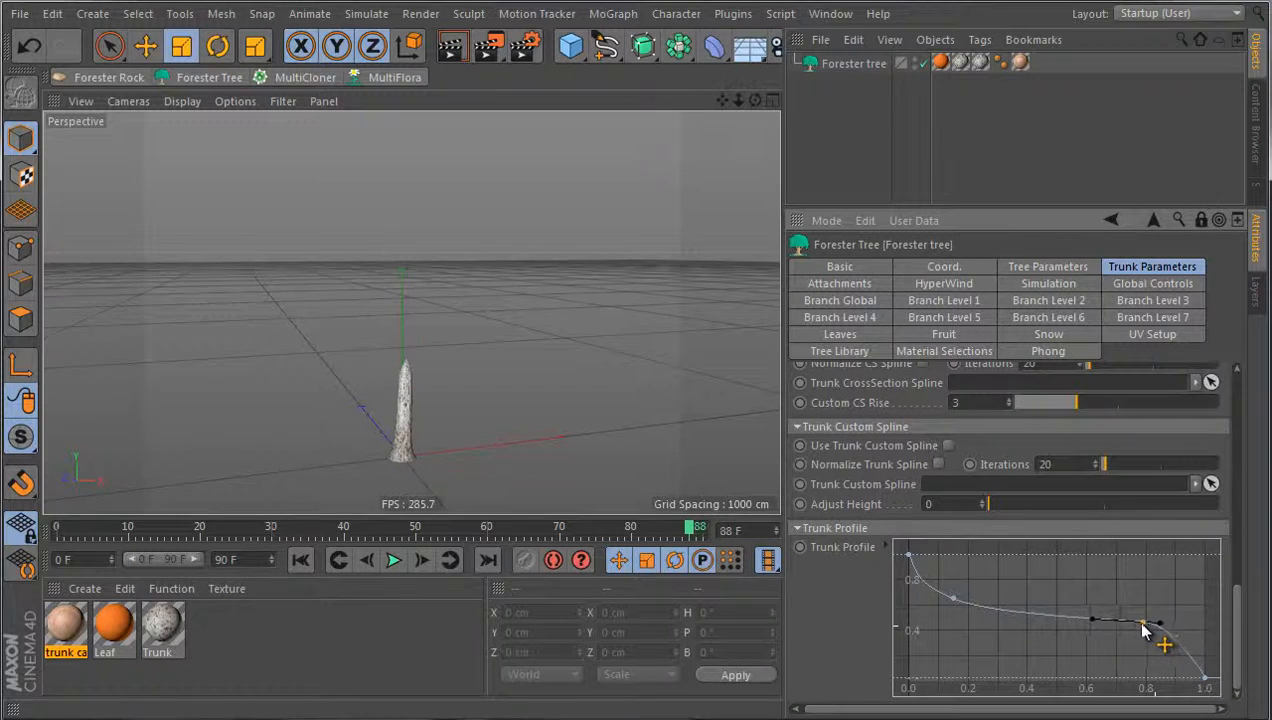
left_click_drag(1146, 628, 1142, 628)
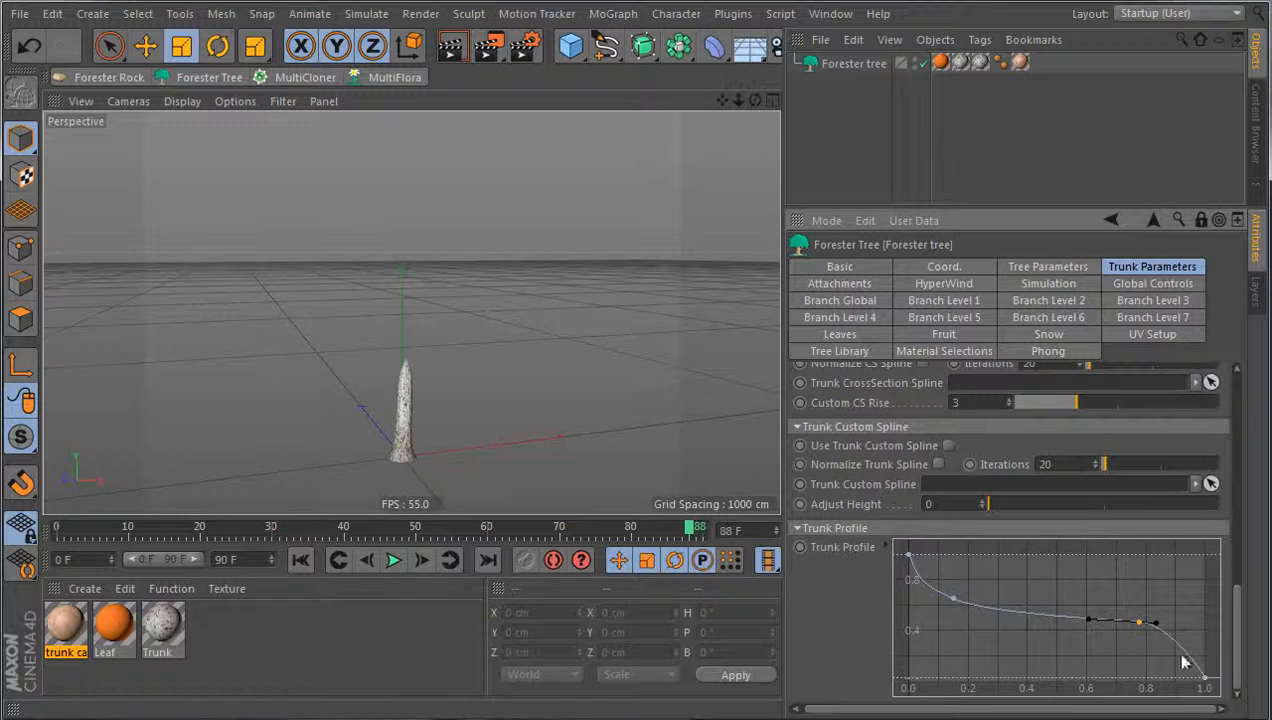
left_click_drag(1137, 627, 1127, 621)
Turn Expanding Trunk Growth off and back on to compare the partly grown trunk's tip
scroll(880, 488, "up", 10)
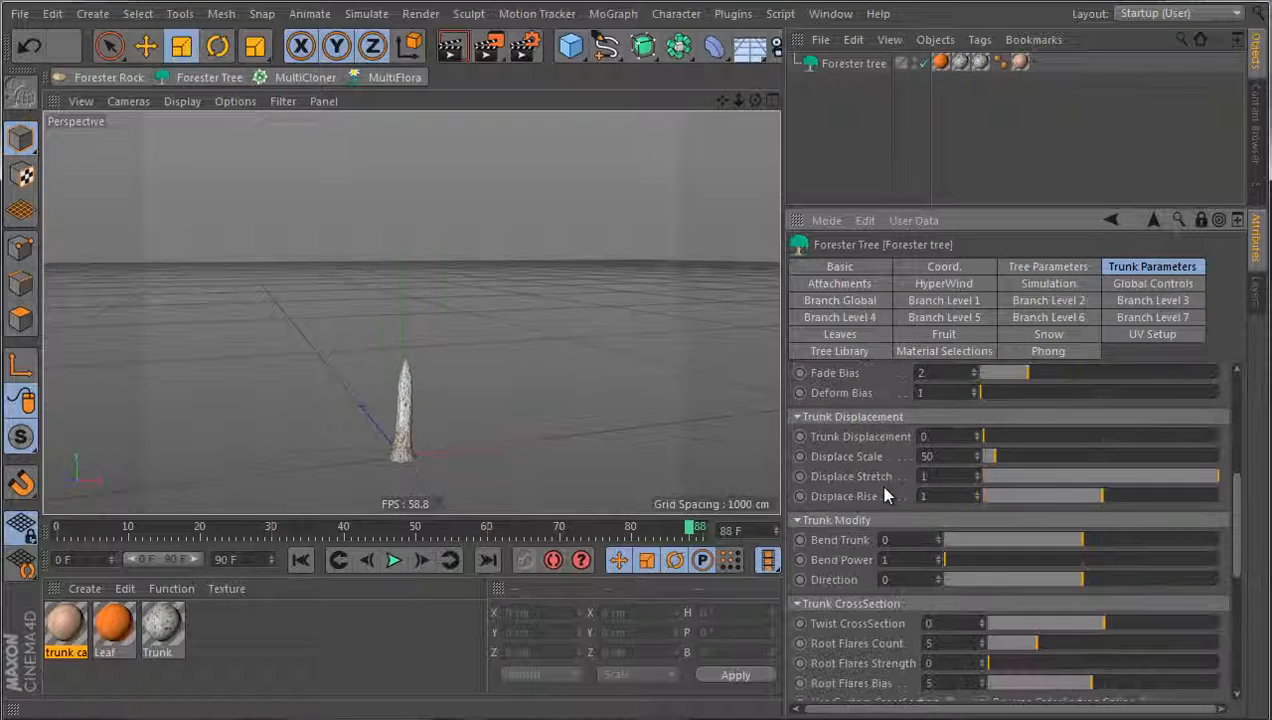
left_click(1058, 411)
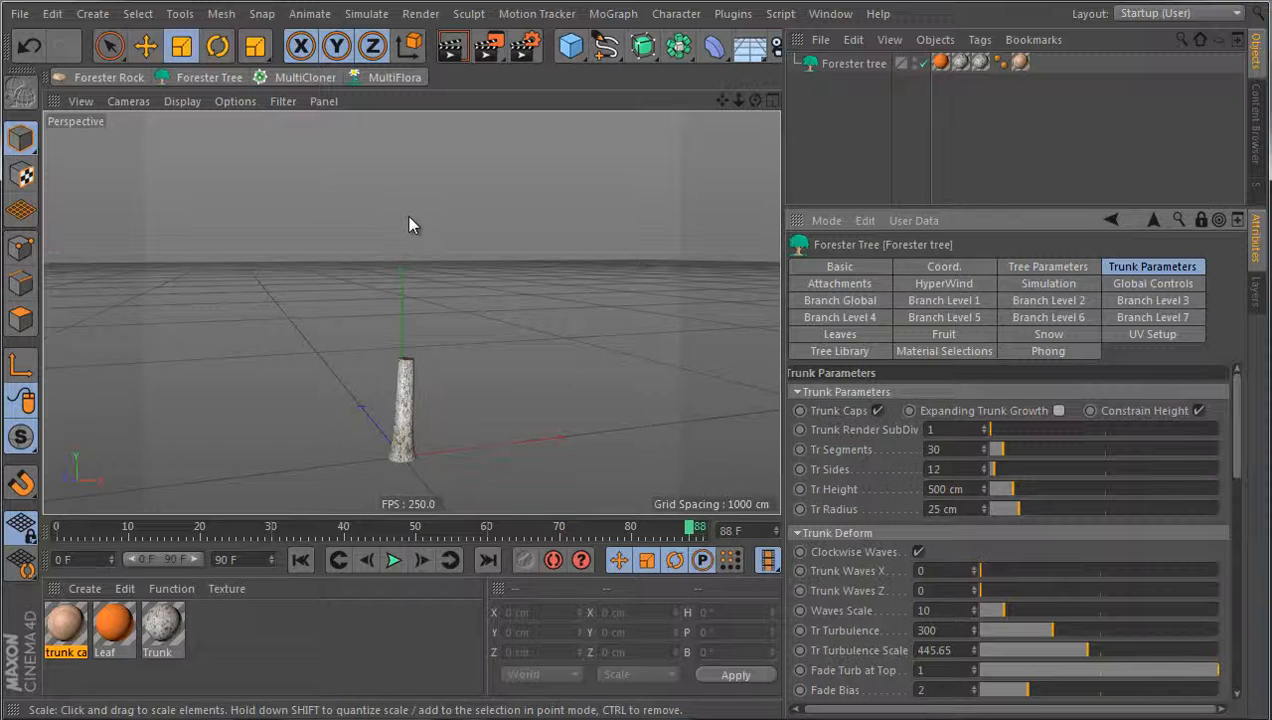
left_click(1059, 411)
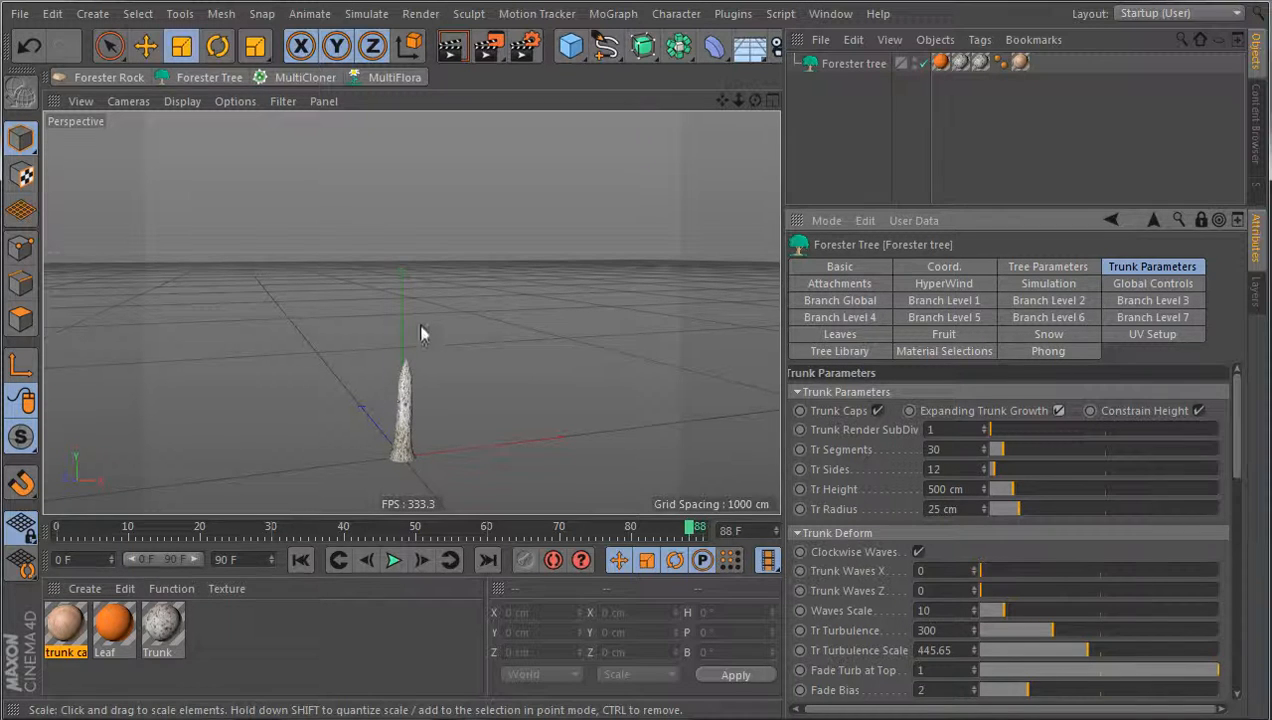
Raise Tree Grow to 0.48 and the trunk's Tr Turbulence to 1000 to get a taller, wavier trunk
left_click(1040, 270)
left_click_drag(984, 677, 1088, 670)
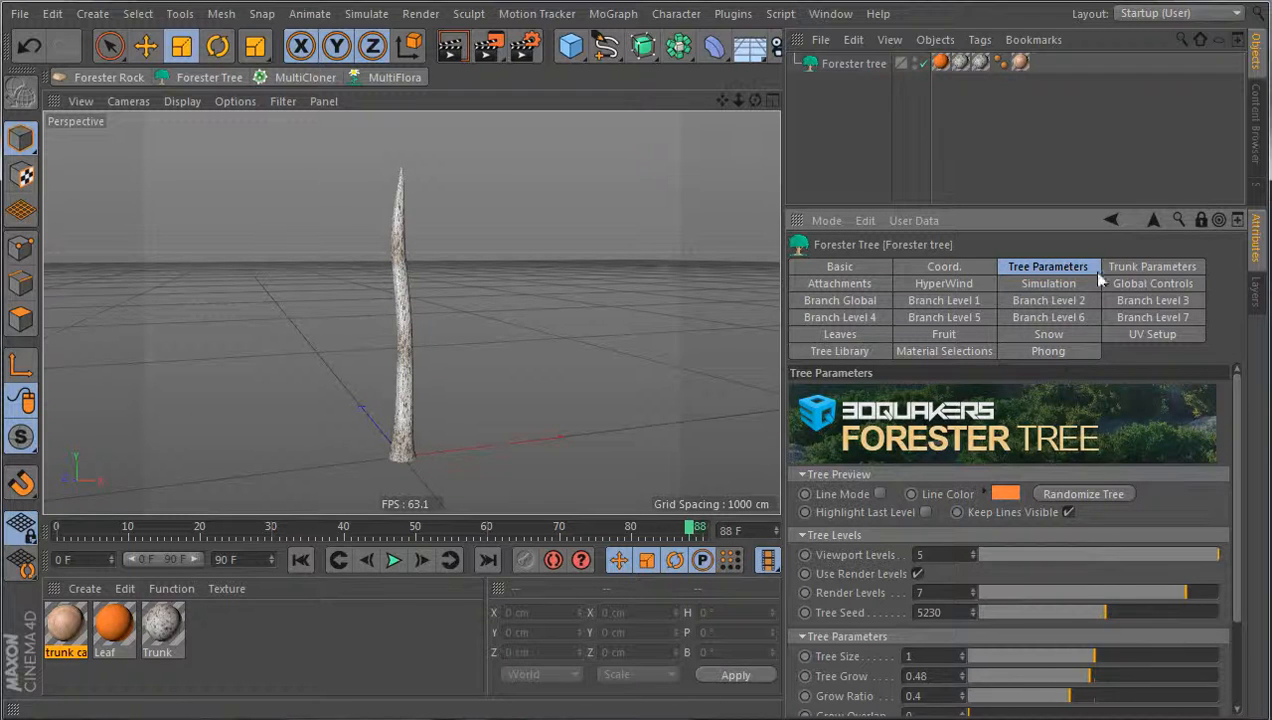
left_click(1140, 267)
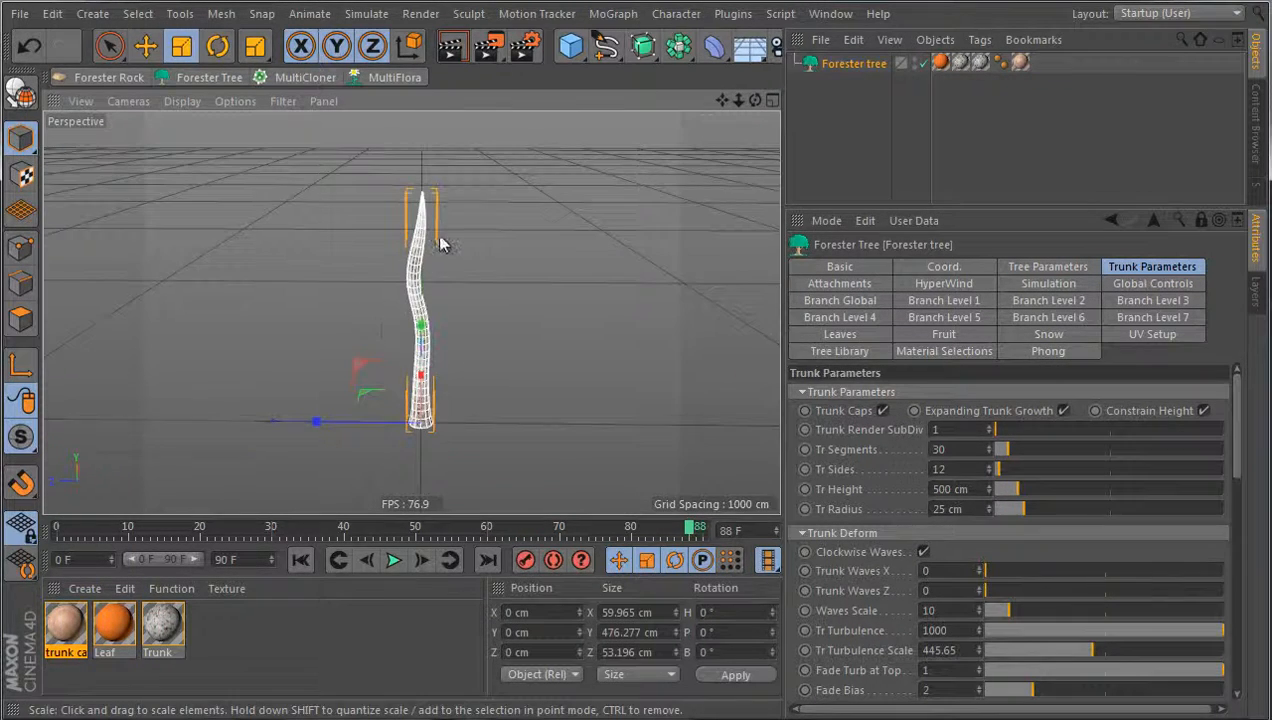
scroll(440, 243, "up", 3)
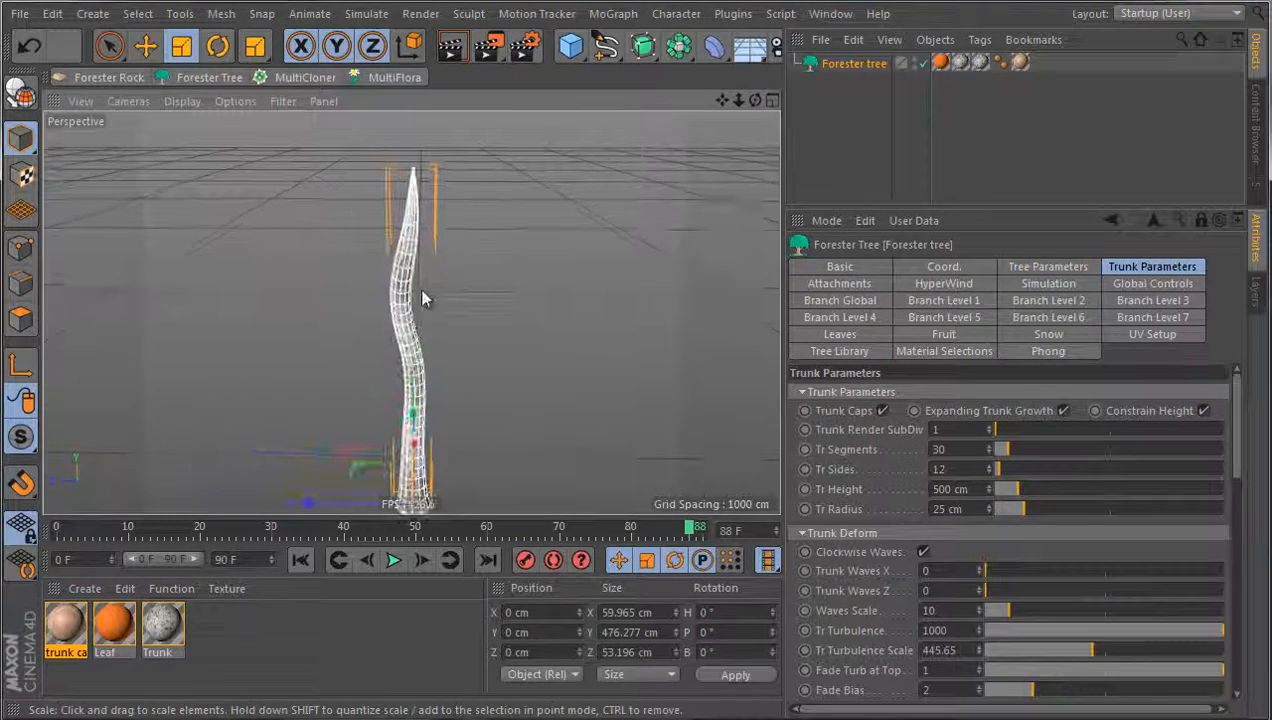
scroll(470, 323, "down", 2)
mouse_move(400, 409)
left_mouse_down("alt")
mouse_move(455, 431)
mouse_move(440, 428)
left_mouse_up("alt")
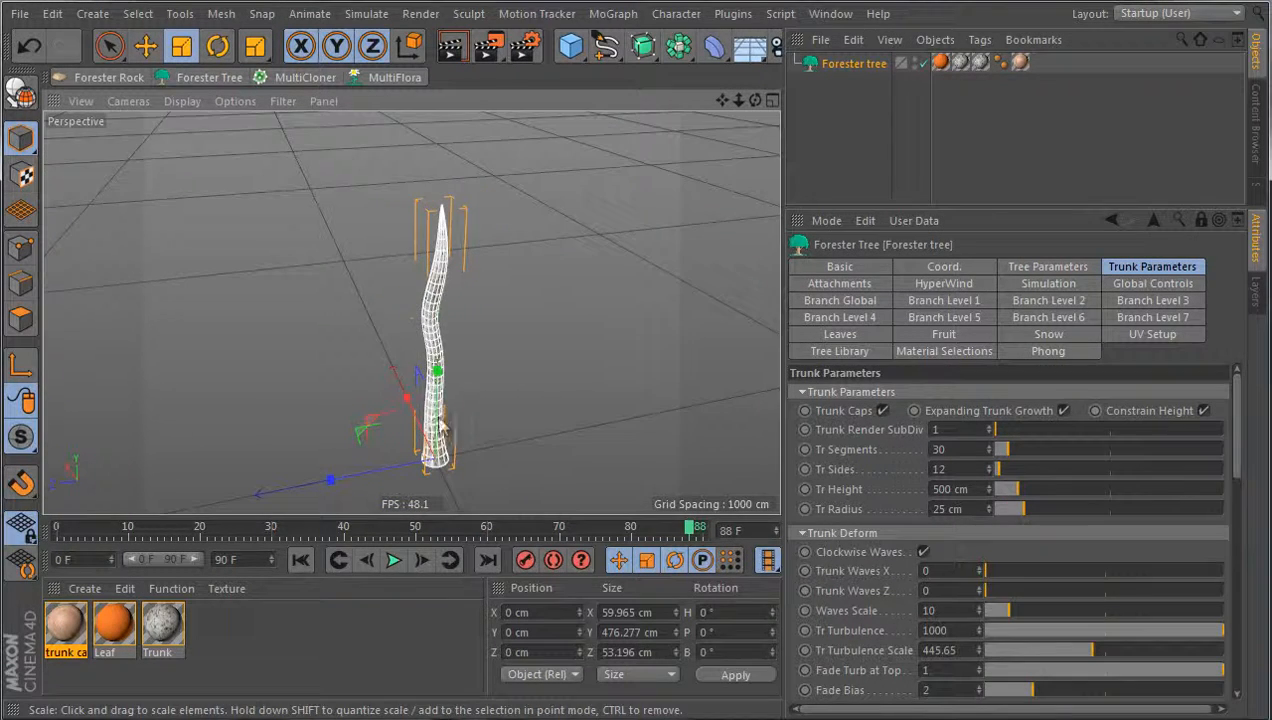
scroll(428, 374, "up", 3)
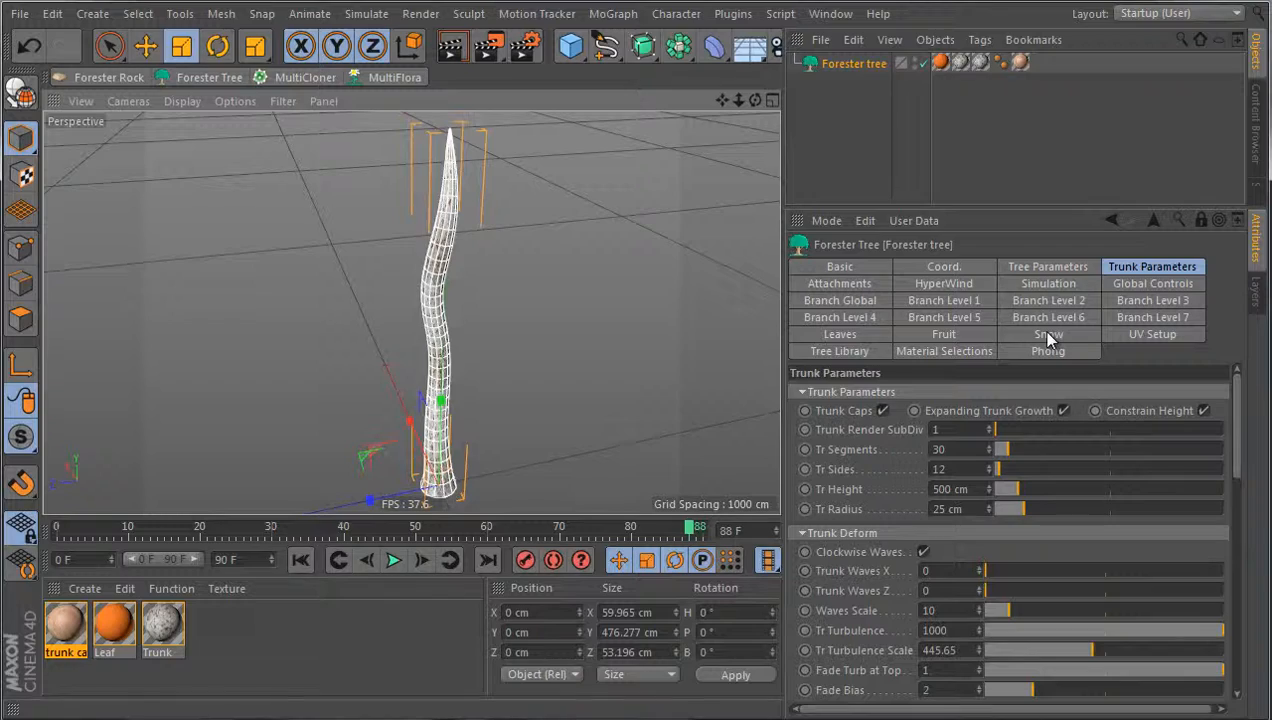
Load the Heartwood preset from the tree library in place of the current tree
left_click(860, 352)
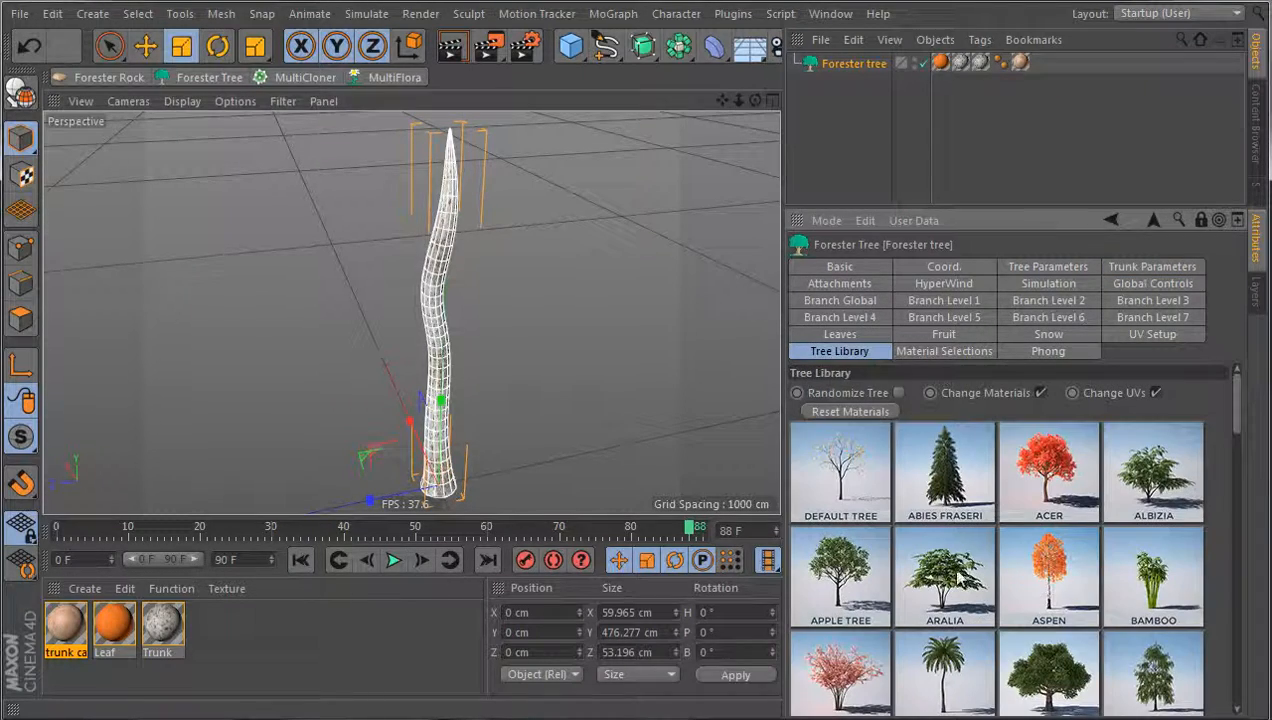
scroll(1030, 598, "down", 5)
left_click(840, 480)
scroll(595, 402, "down", 3)
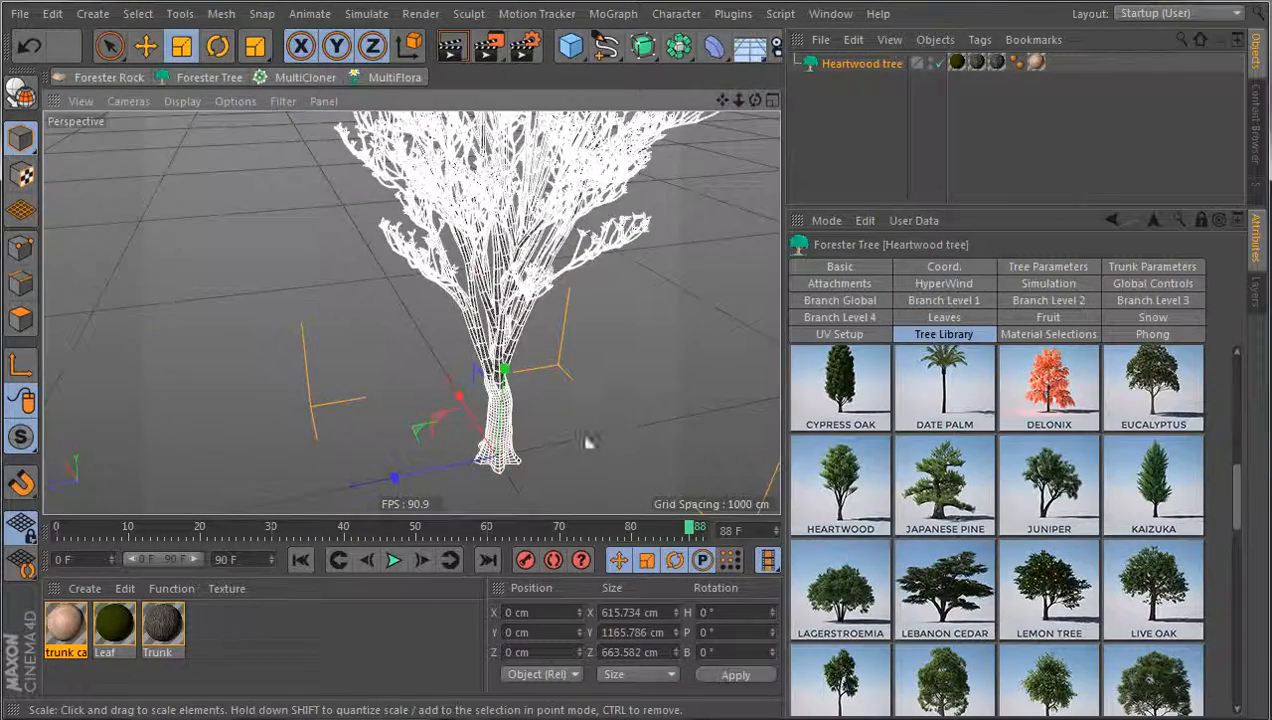
Examine the Heartwood tree's trunk and its wireframe up close from several angles
scroll(450, 457, "down", 4)
left_click(607, 432)
scroll(508, 407, "up", 4)
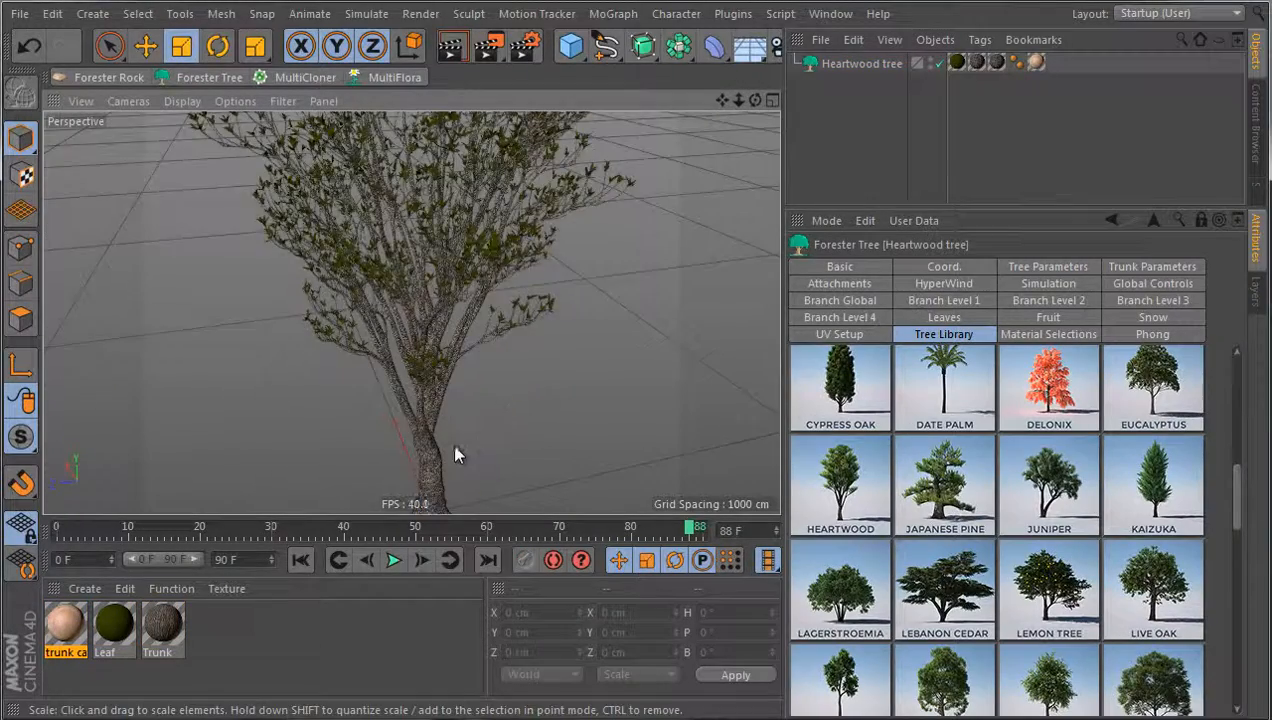
scroll(450, 445, "up", 3)
scroll(456, 428, "down", 2)
scroll(415, 395, "up", 6)
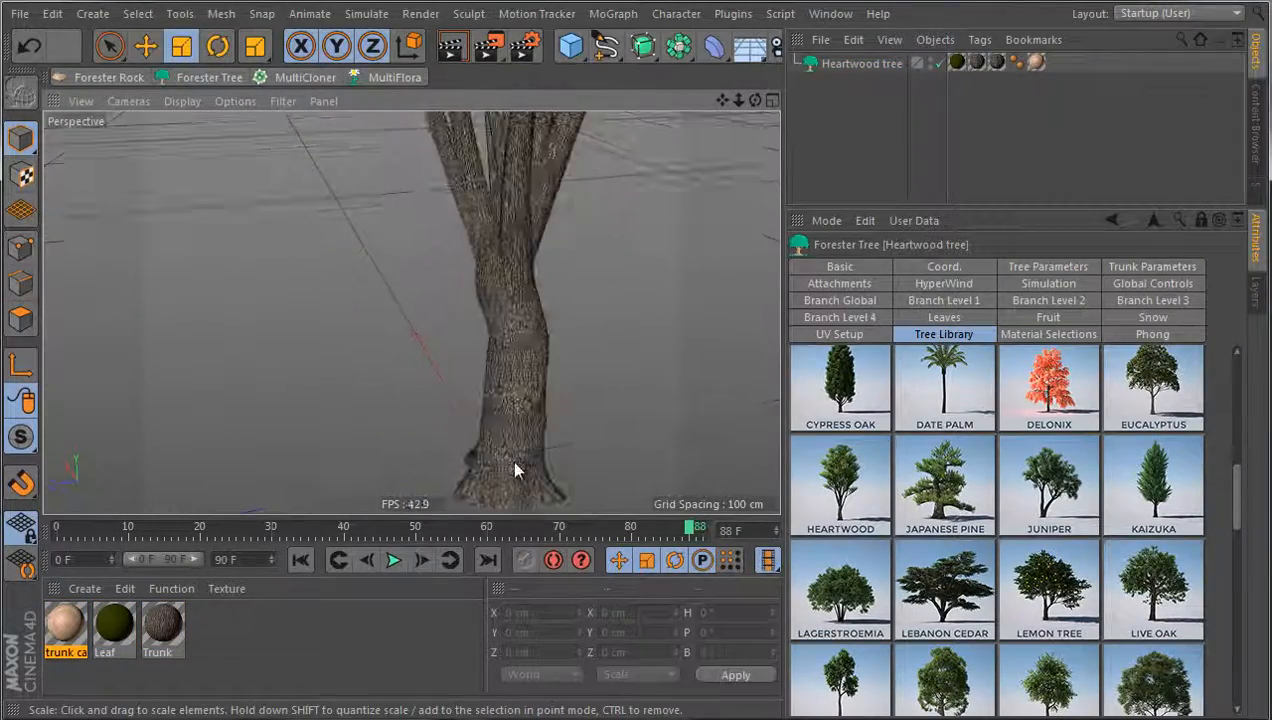
left_click_drag(574, 404, 570, 365, "alt")
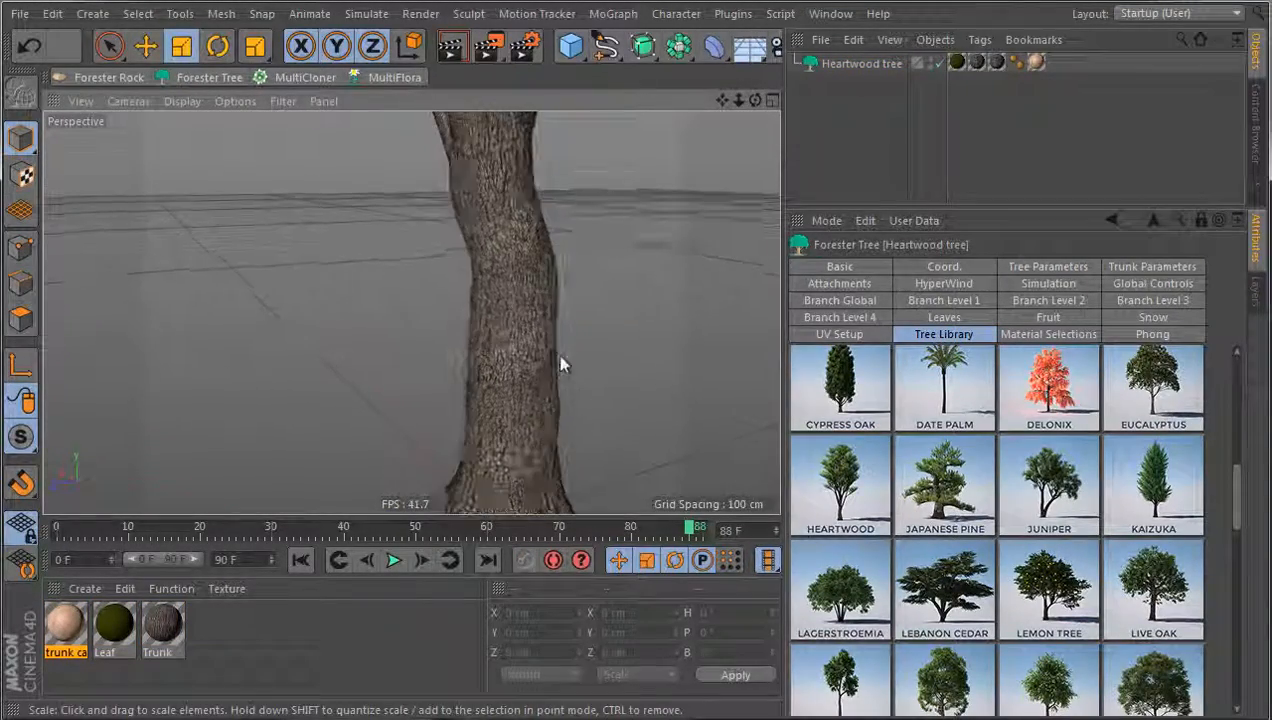
left_click(526, 366)
left_click_drag(358, 321, 433, 386, "alt")
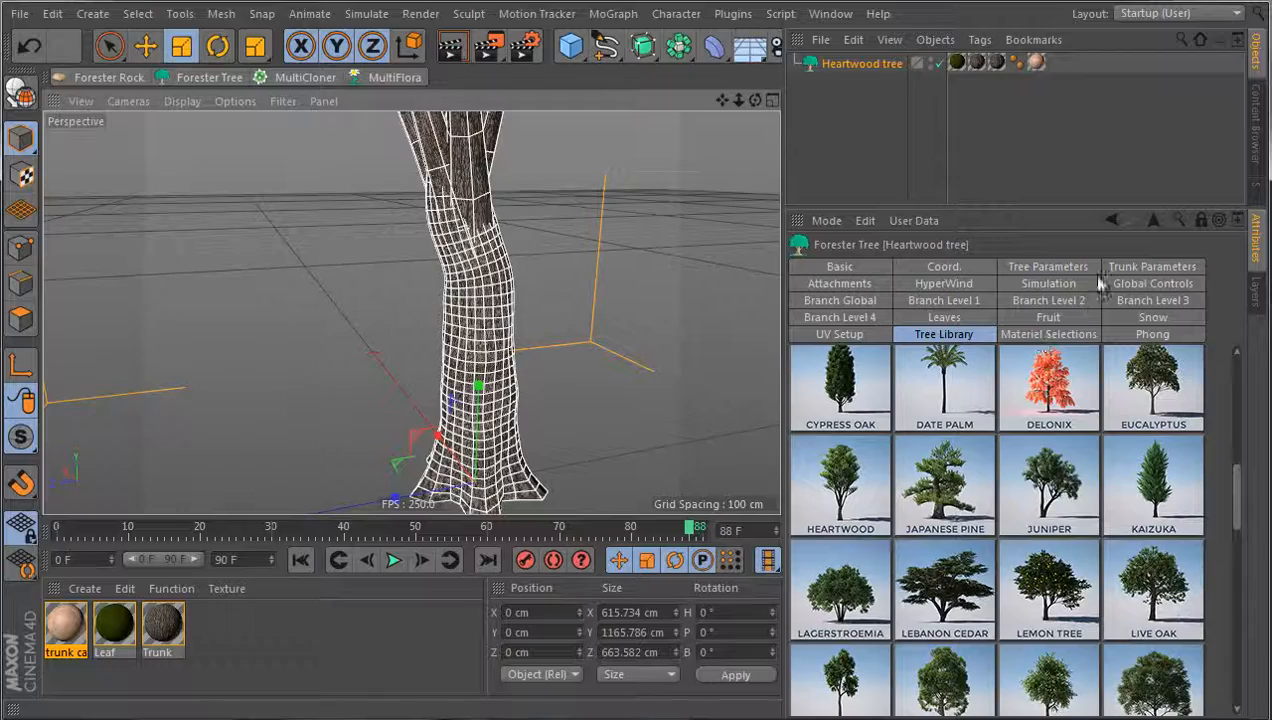
Raise the Heartwood tree's Trunk Displacement to 65.48 to distort the trunk surface
left_click(1150, 268)
scroll(535, 383, "up", 5)
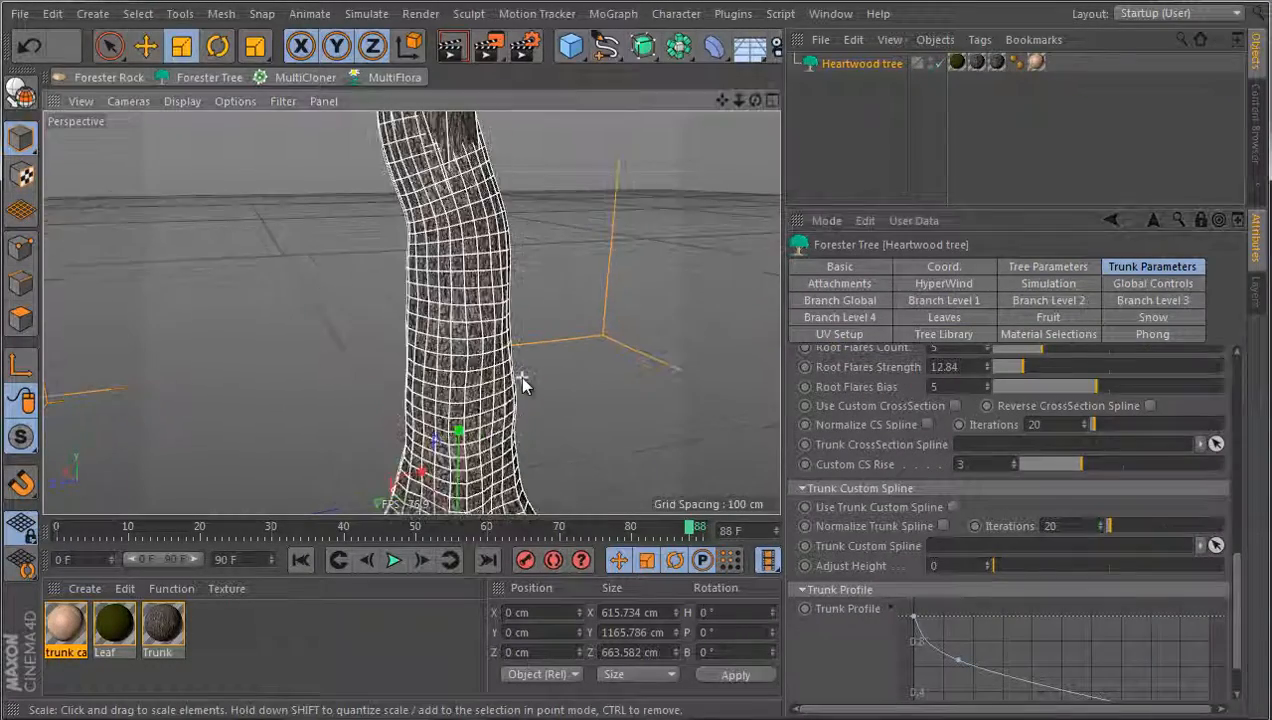
left_click_drag(522, 383, 370, 362, "alt")
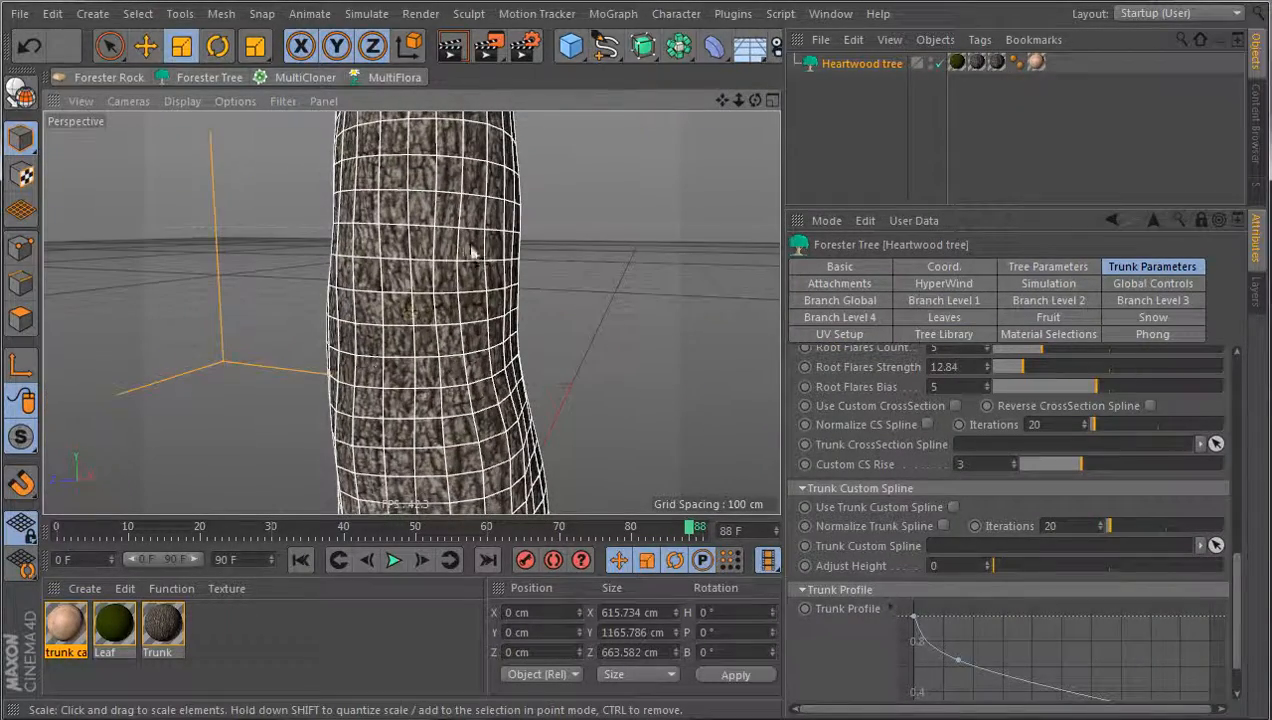
left_click_drag(466, 292, 569, 345, "alt")
scroll(880, 412, "up", 6)
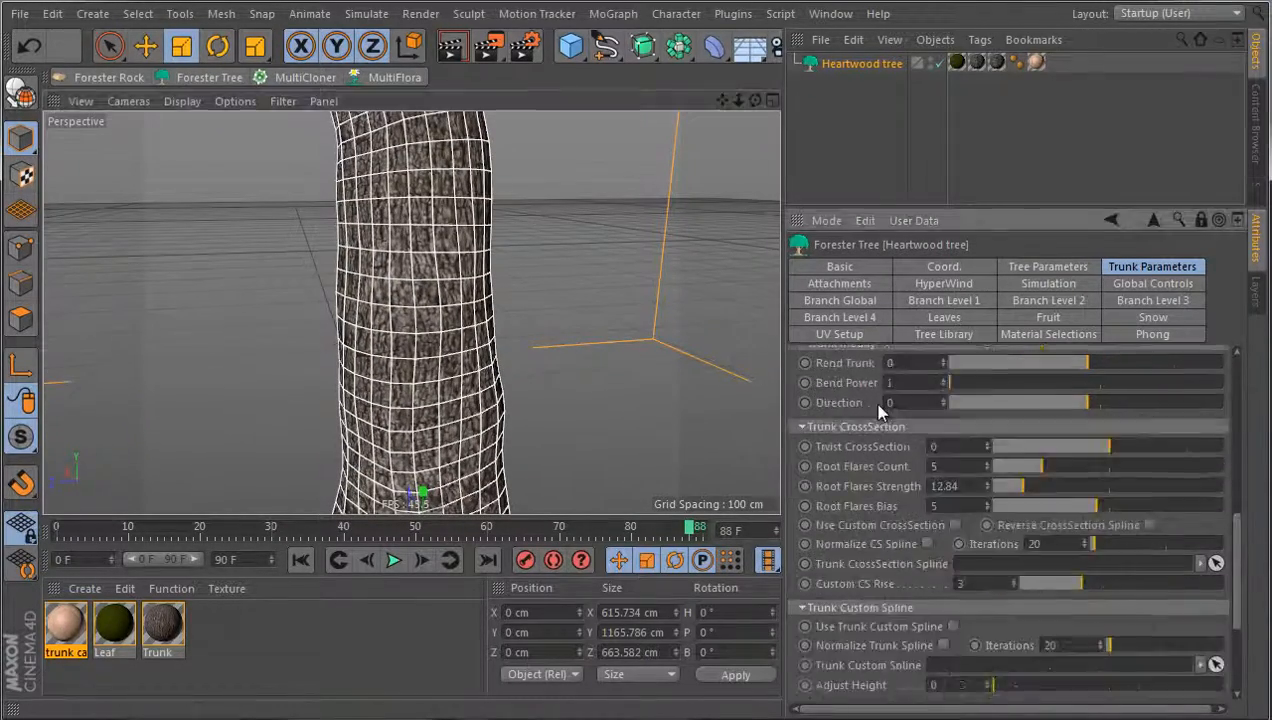
scroll(878, 413, "up", 5)
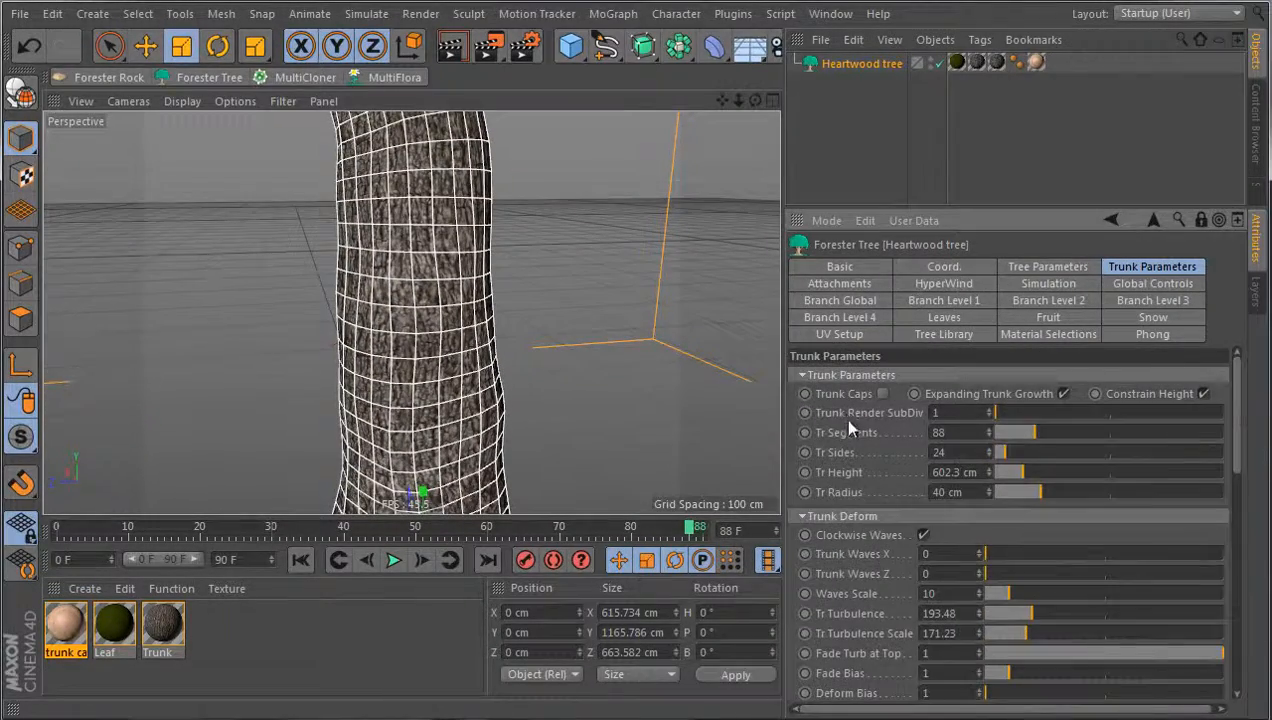
scroll(878, 570, "down", 3)
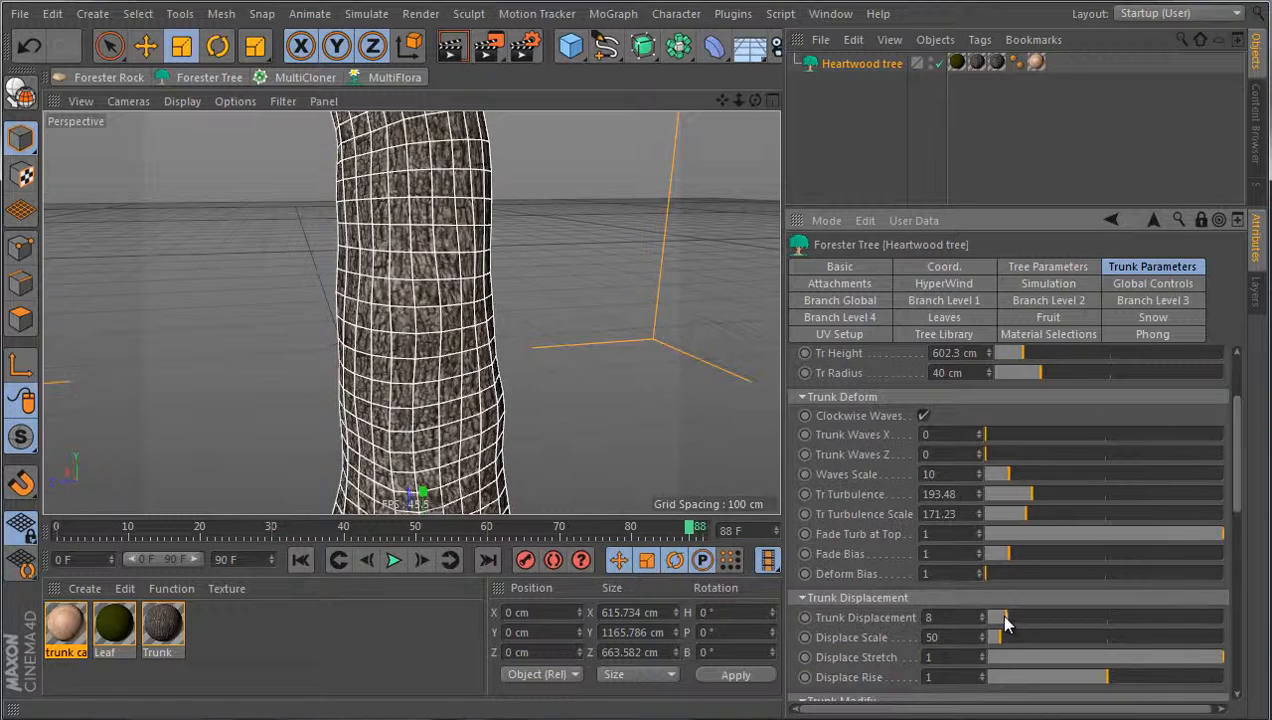
left_click_drag(1006, 623, 1146, 620)
left_click_drag(568, 377, 632, 441, "alt")
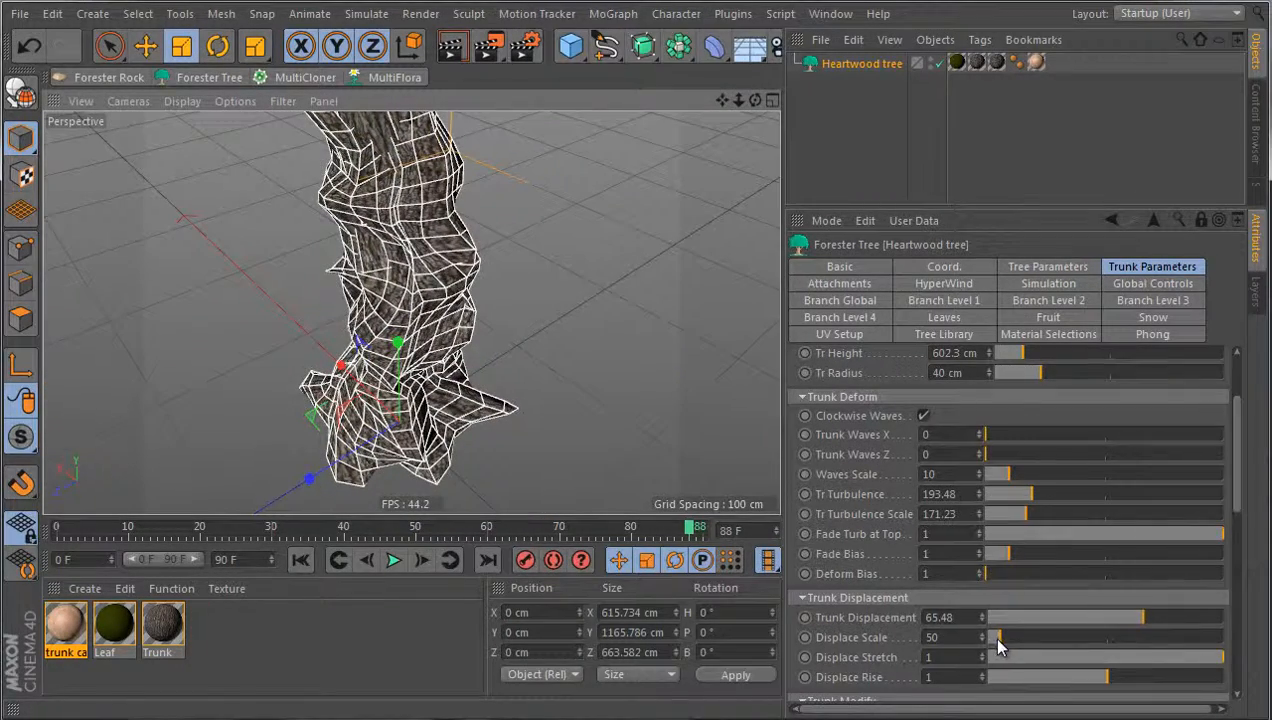
Raise the trunk's Displace Scale to 395.4 and inspect the displaced trunk and its lowest branches from several sides
left_click_drag(998, 641, 1082, 641)
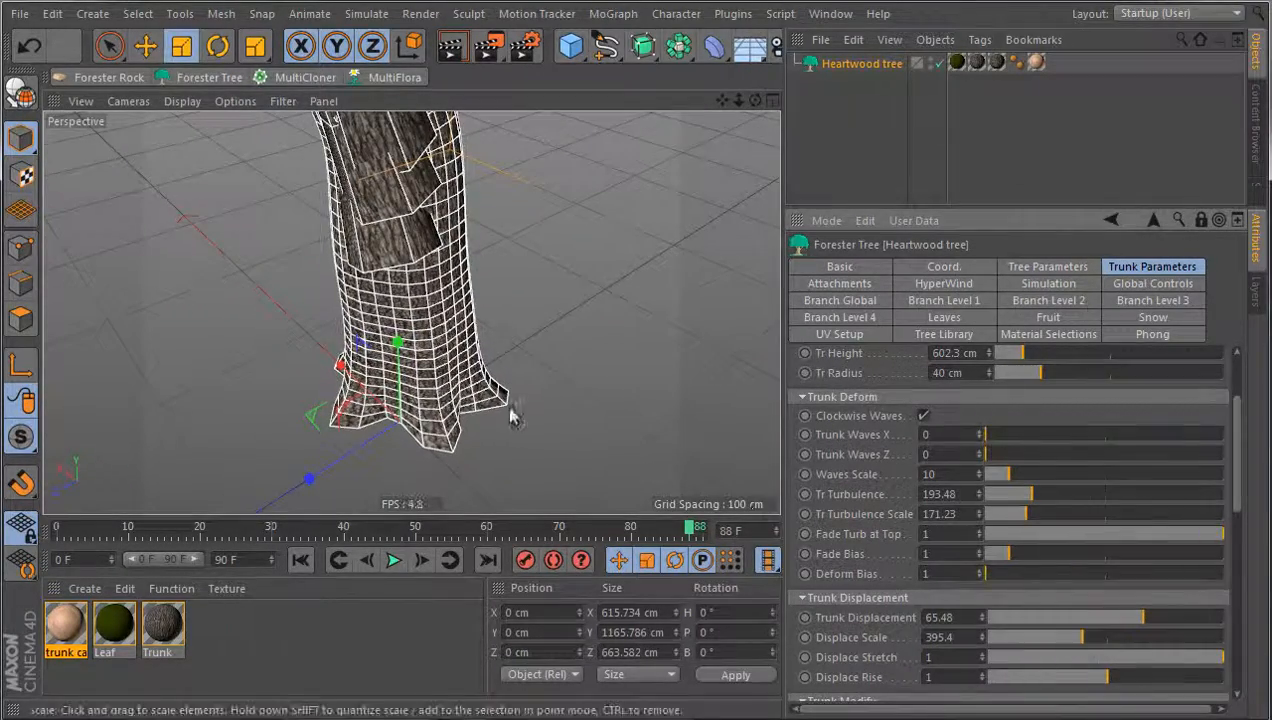
scroll(498, 424, "down", 5)
left_click_drag(494, 426, 258, 368, "alt")
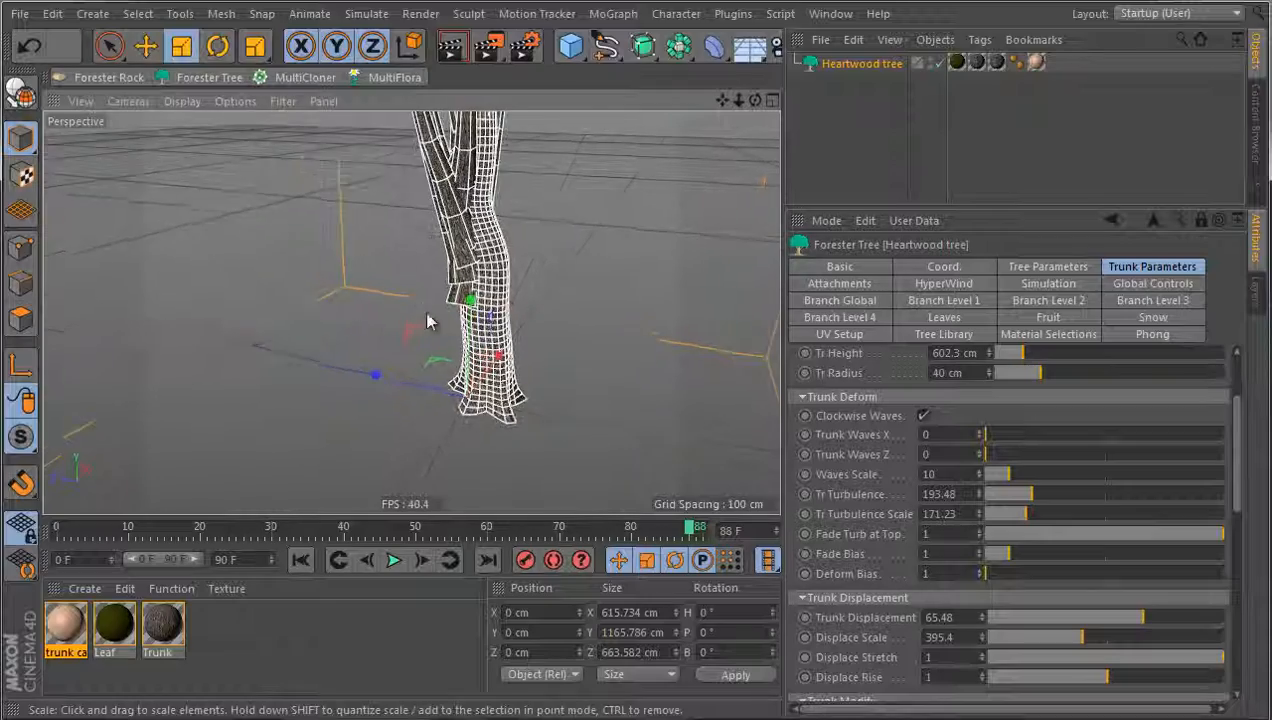
scroll(400, 340, "up", 6)
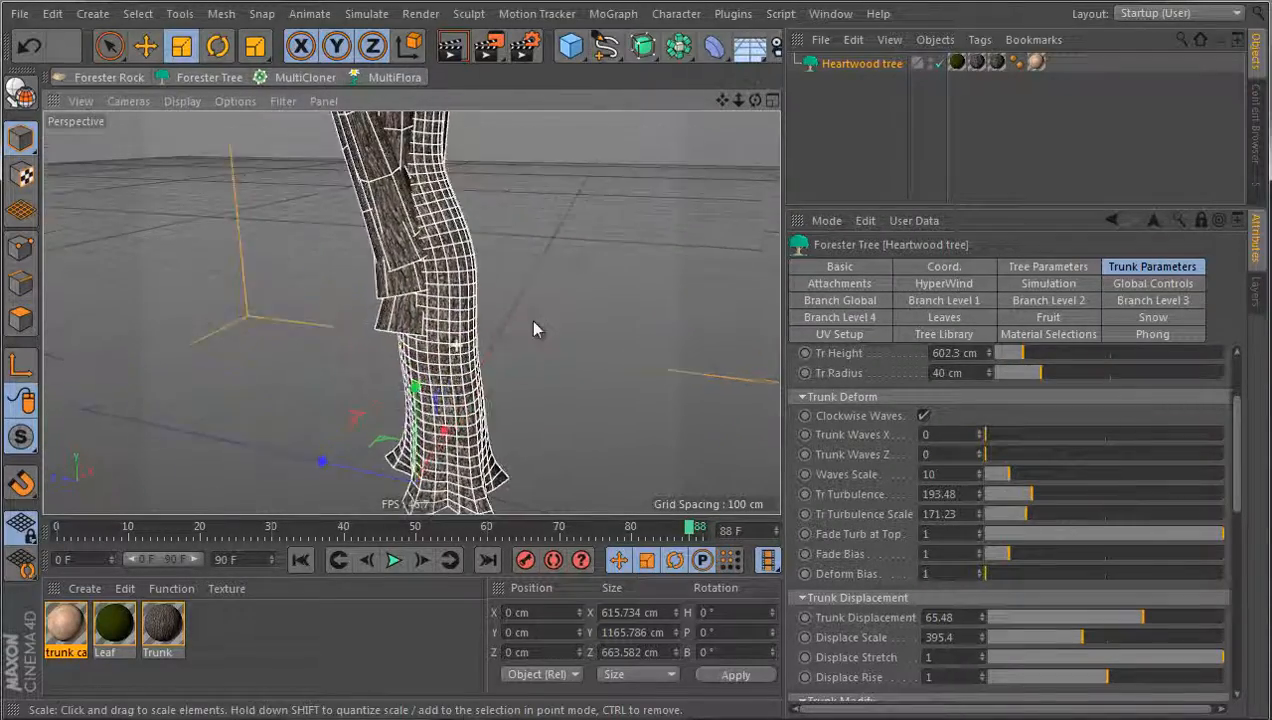
left_click_drag(534, 322, 775, 285, "alt")
scroll(192, 446, "down", 3)
scroll(192, 446, "up", 6)
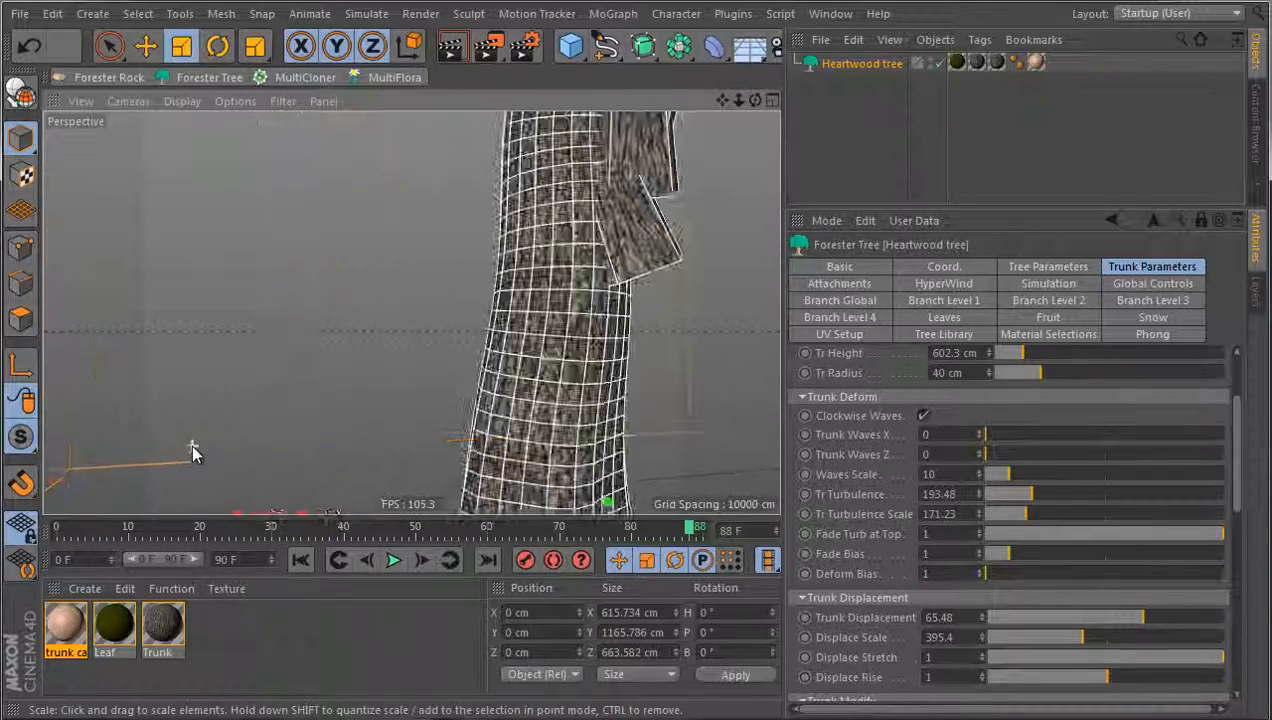
scroll(300, 410, "down", 5)
Undo the Displace Scale and Trunk Displacement changes, keeping the Heartwood tree selected
key("ctrl+z")
key("ctrl+z")
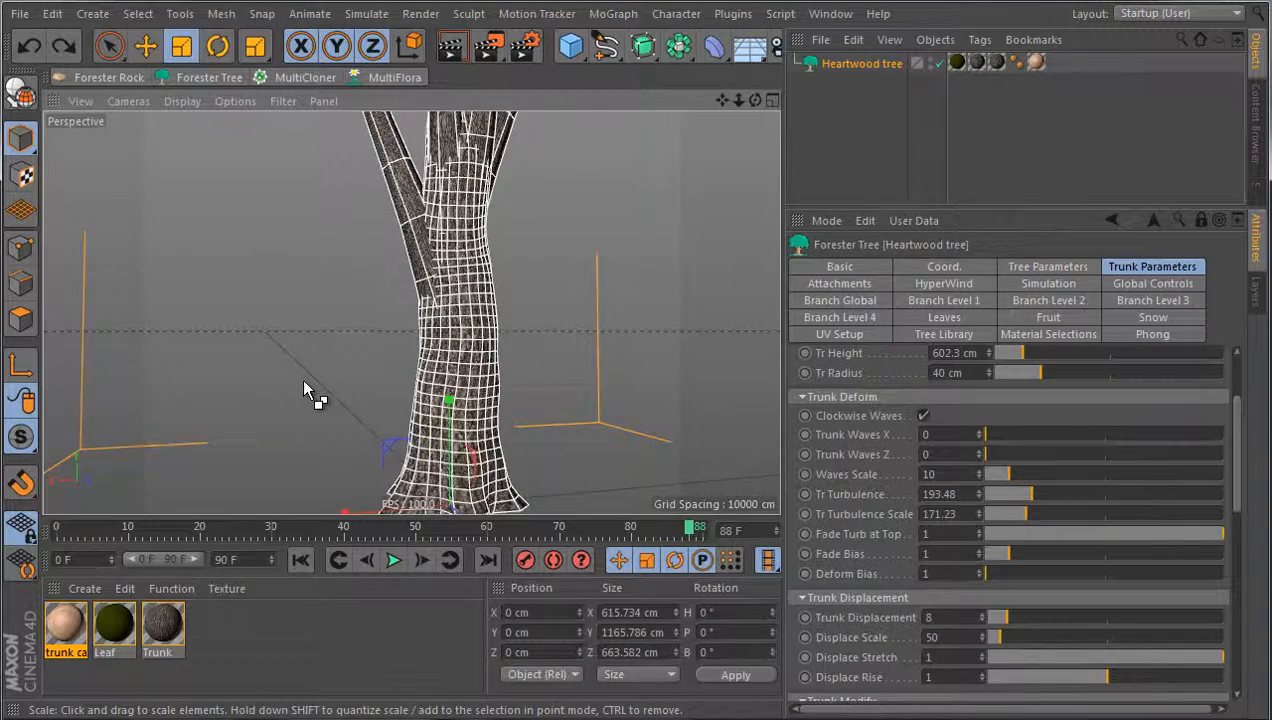
left_click(303, 382)
left_click_drag(462, 365, 386, 417, "alt")
left_click(489, 362)
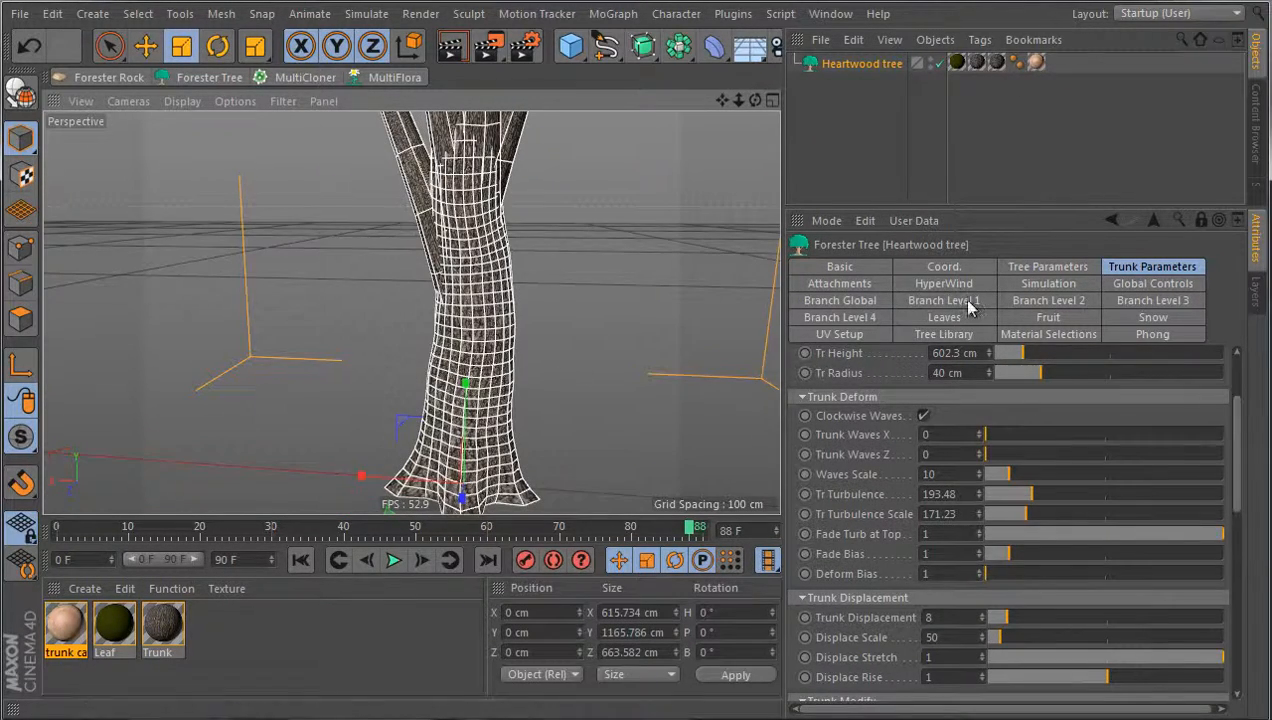
Disable Generate Branches in the global branch settings to leave only the Heartwood tree's trunk
left_click(872, 300)
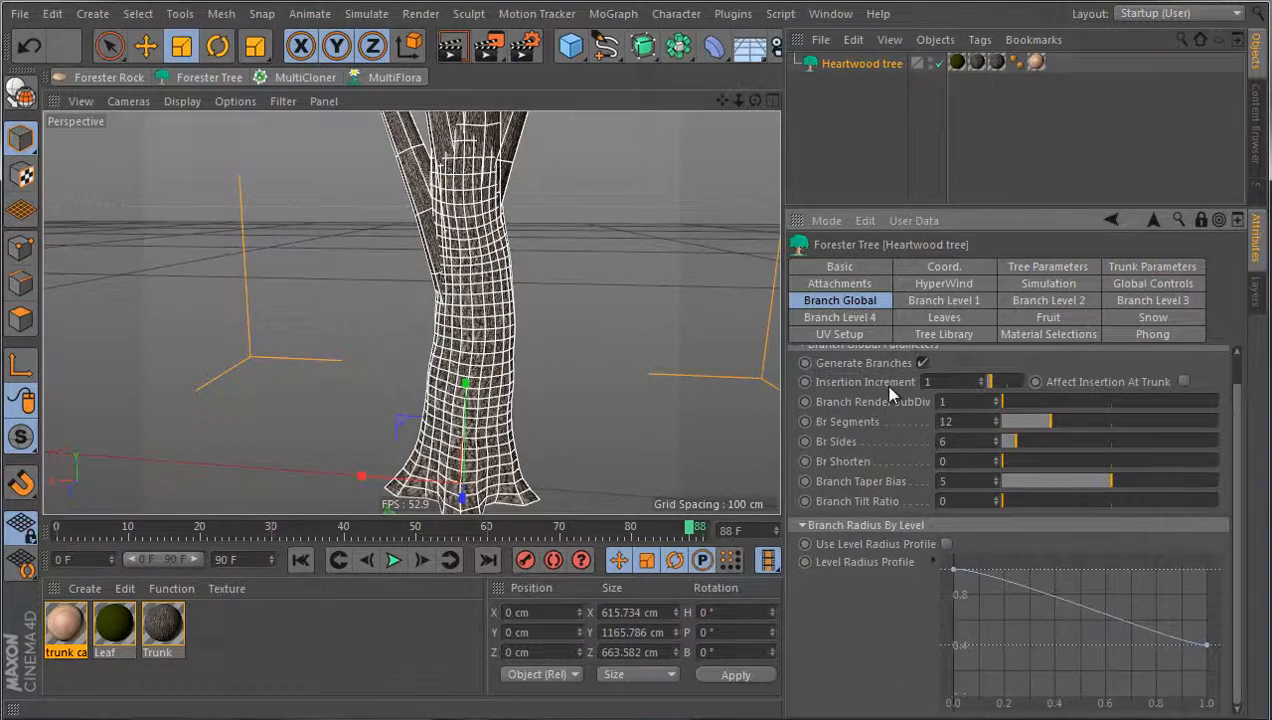
scroll(900, 392, "up", 1)
left_click(920, 393)
scroll(512, 366, "down", 8)
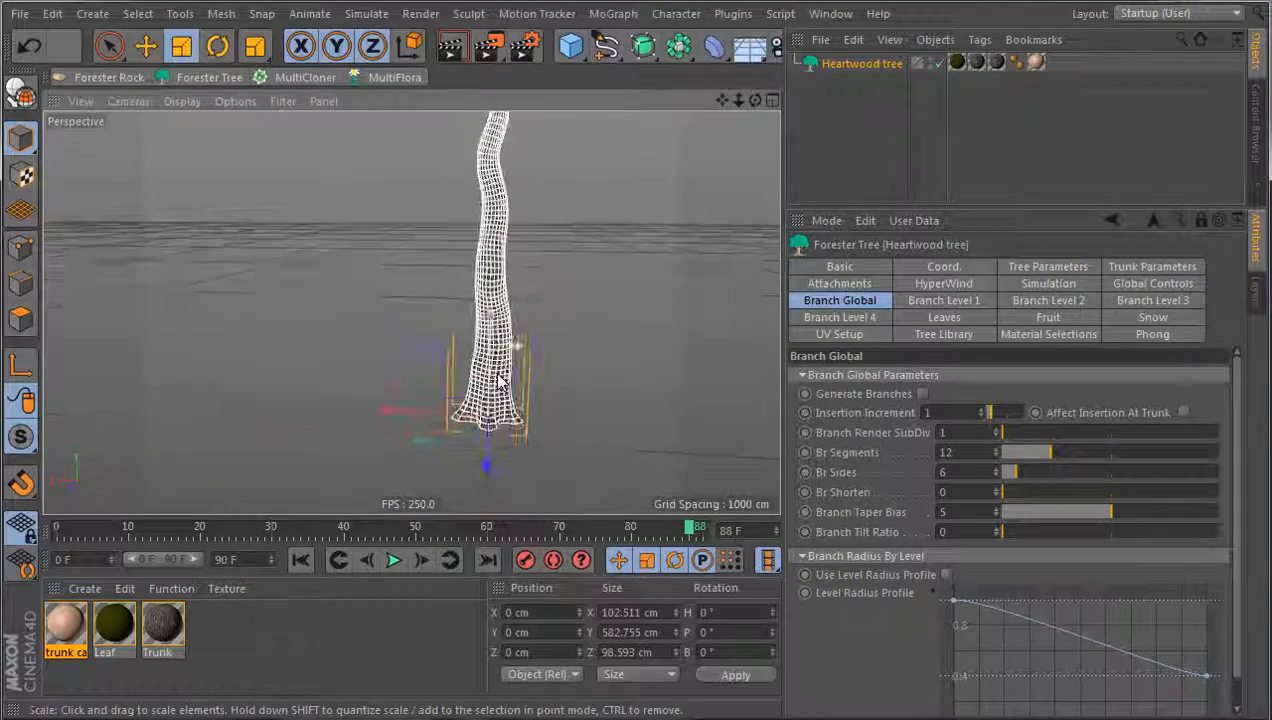
Lower the Heartwood tree's Displace Scale to 18.83 in the trunk displacement settings
scroll(493, 309, "up", 3)
scroll(493, 316, "up", 4)
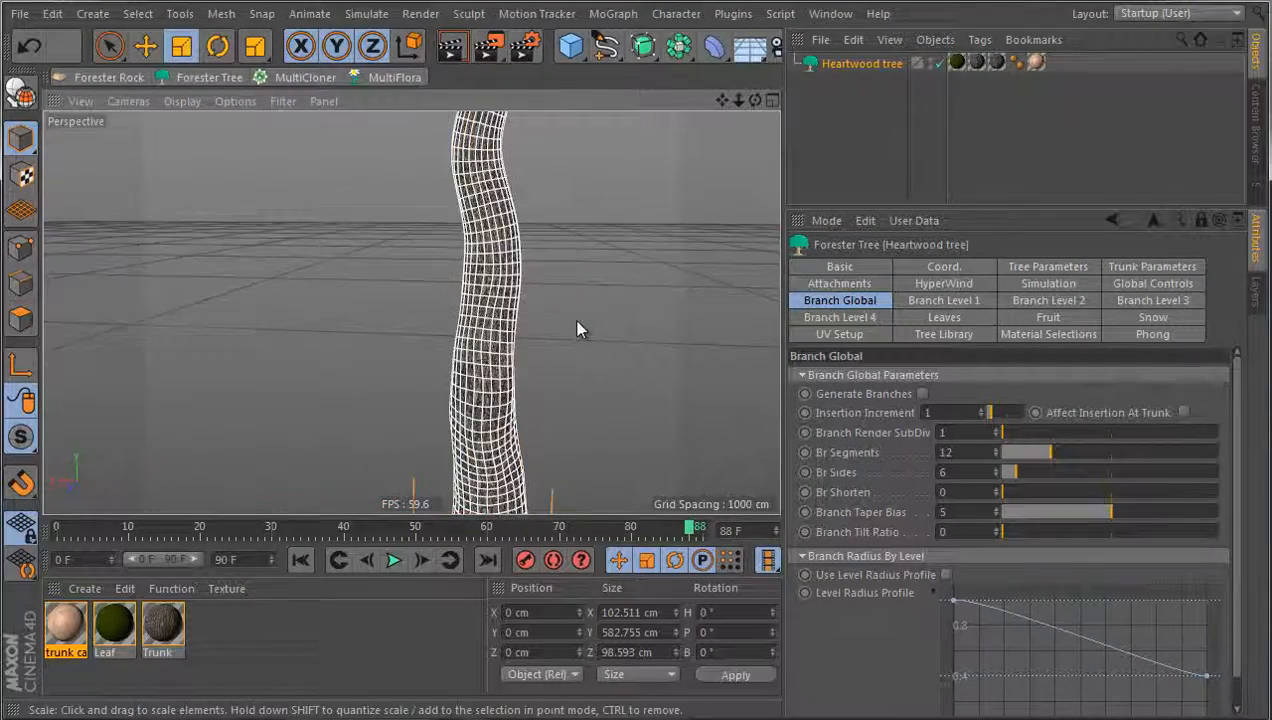
left_click(1140, 267)
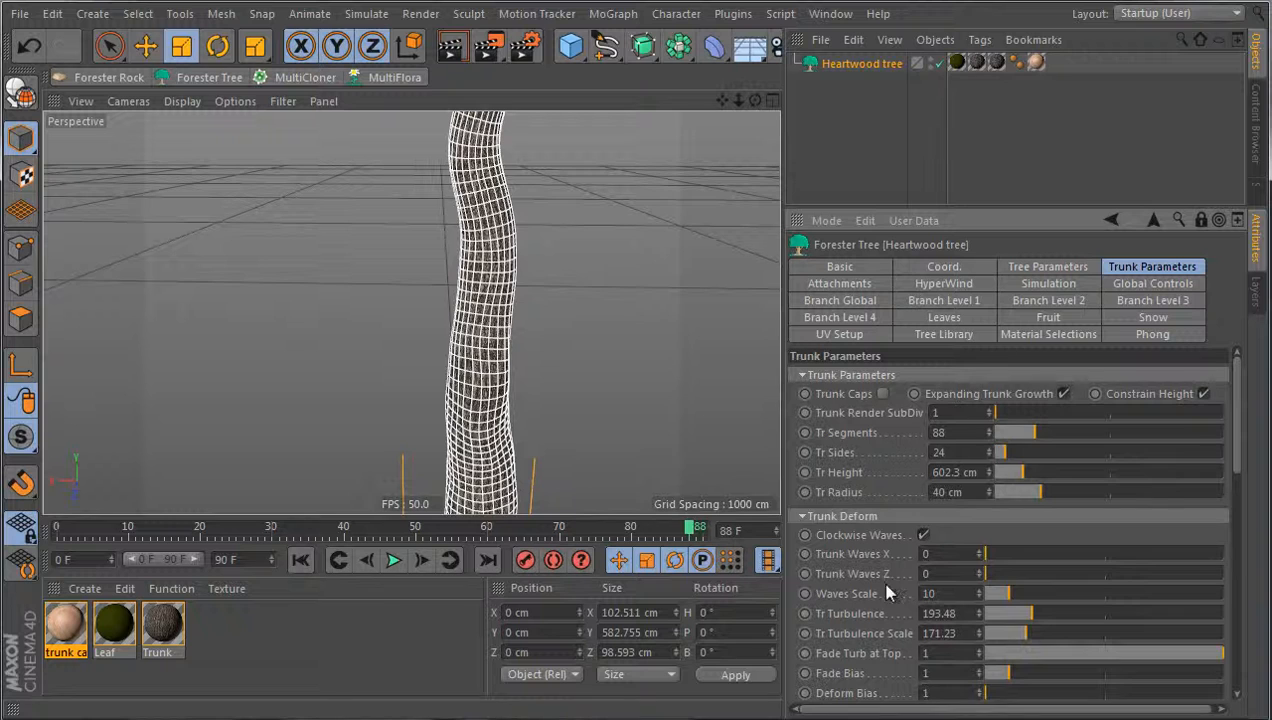
scroll(864, 604, "down", 5)
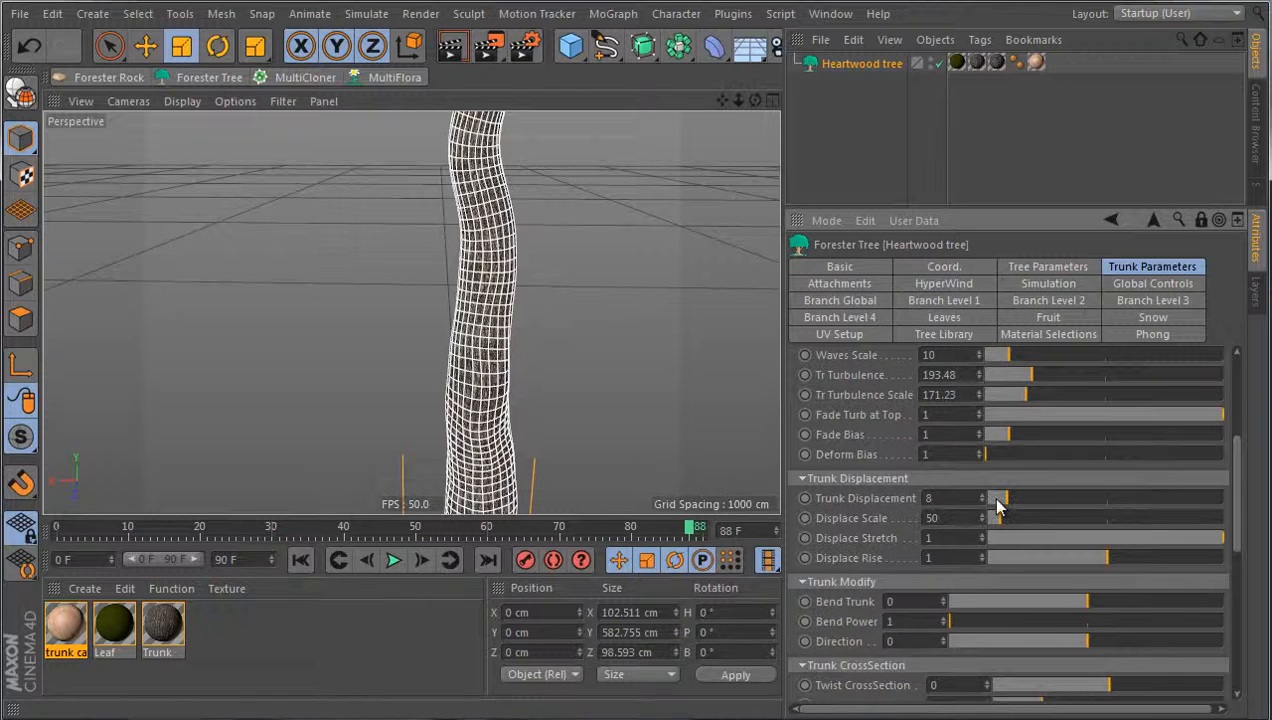
left_click_drag(1003, 518, 988, 522)
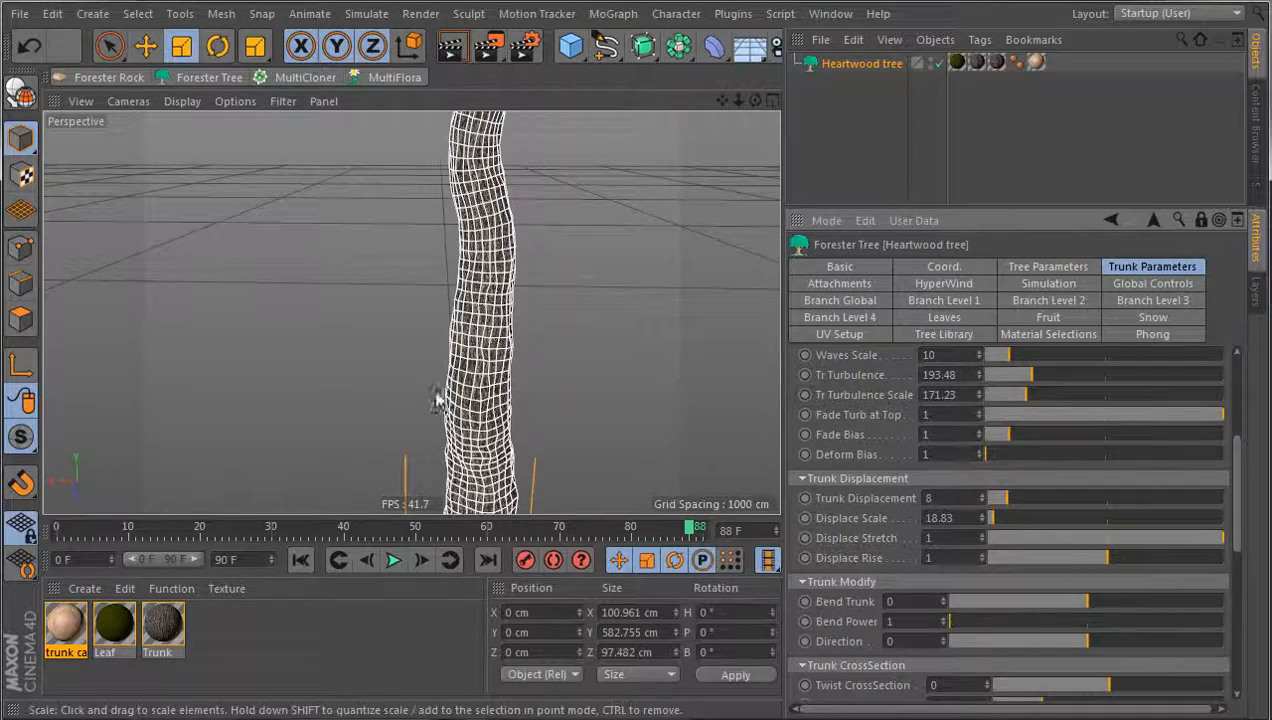
Deselect the tree and set the viewport display to Gouraud Shading (Lines) for a close view of the trunk
left_click(526, 425)
scroll(505, 410, "up", 4)
left_click(182, 101)
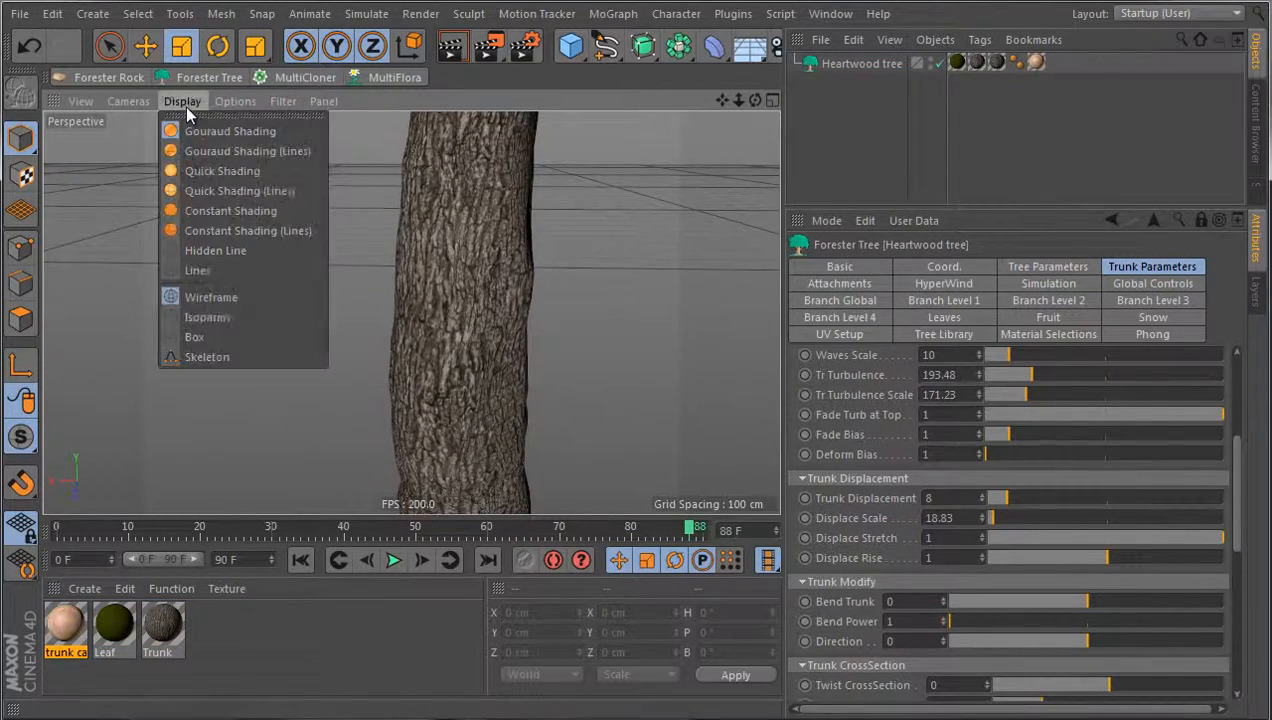
left_click(204, 150)
scroll(520, 372, "up", 2)
left_click_drag(521, 372, 528, 405, "alt")
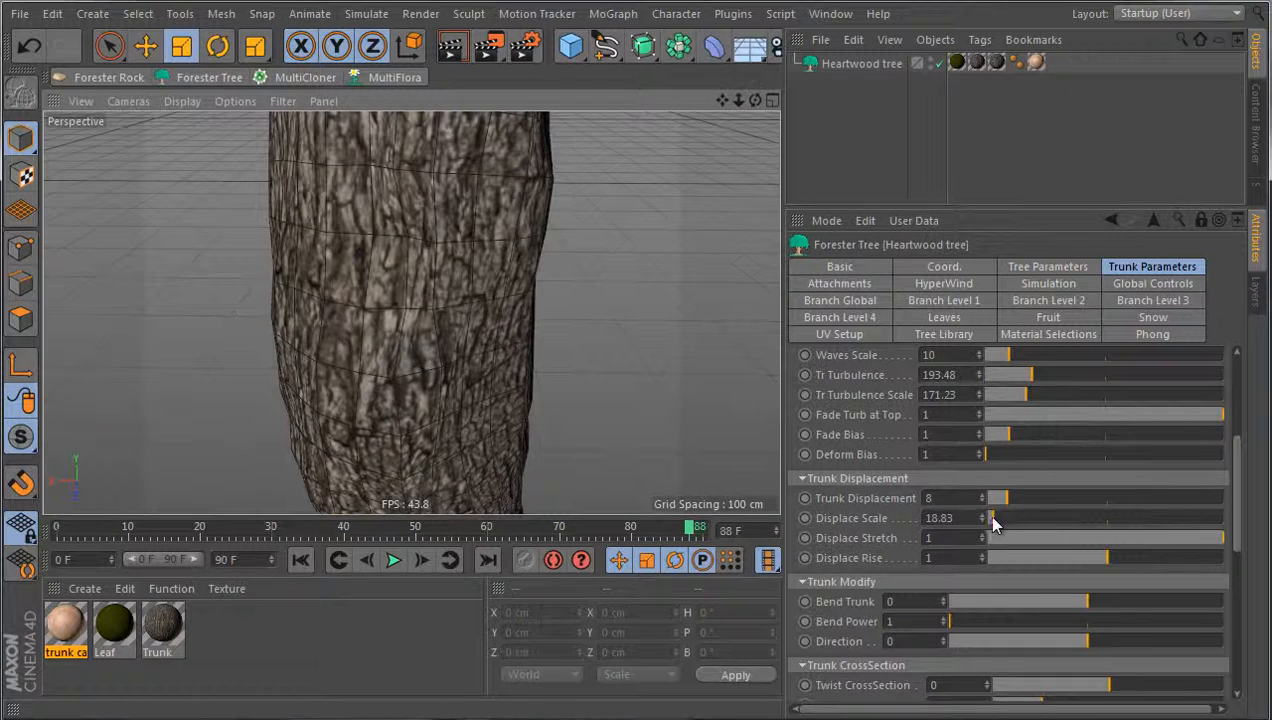
Set the trunk's Displace Scale to 15
left_click(967, 517)
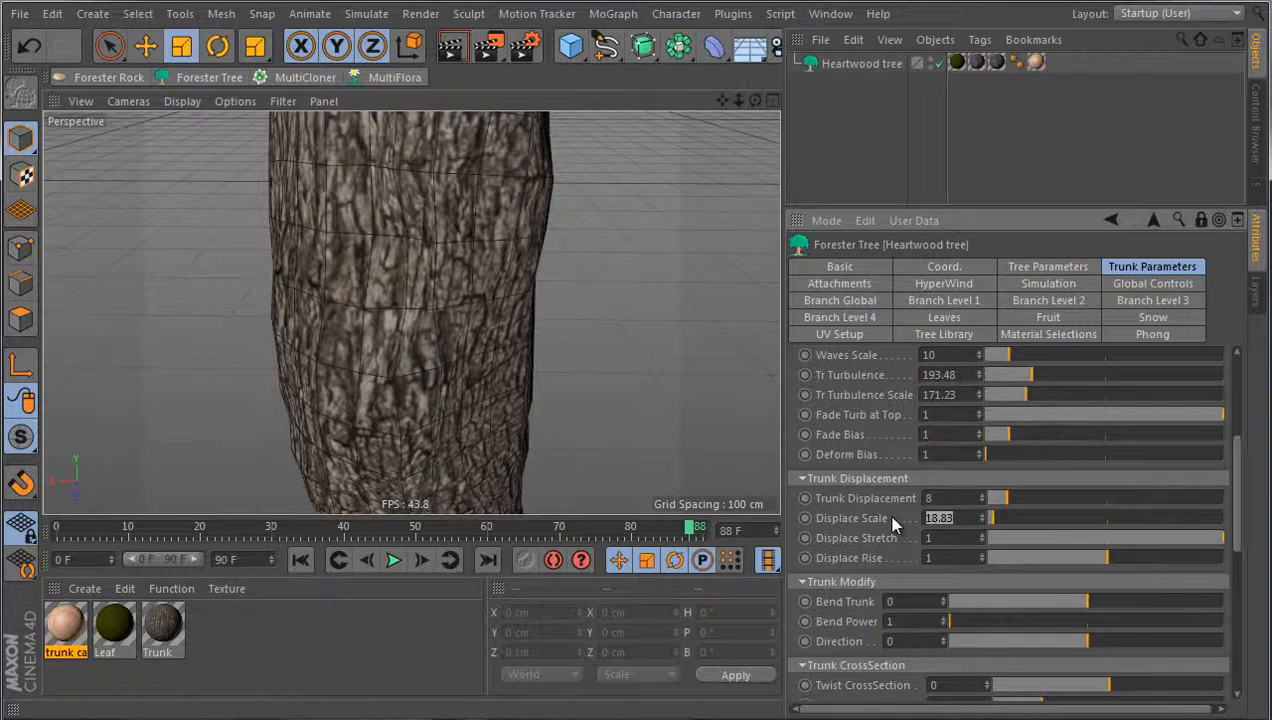
type("15")
key("Return")
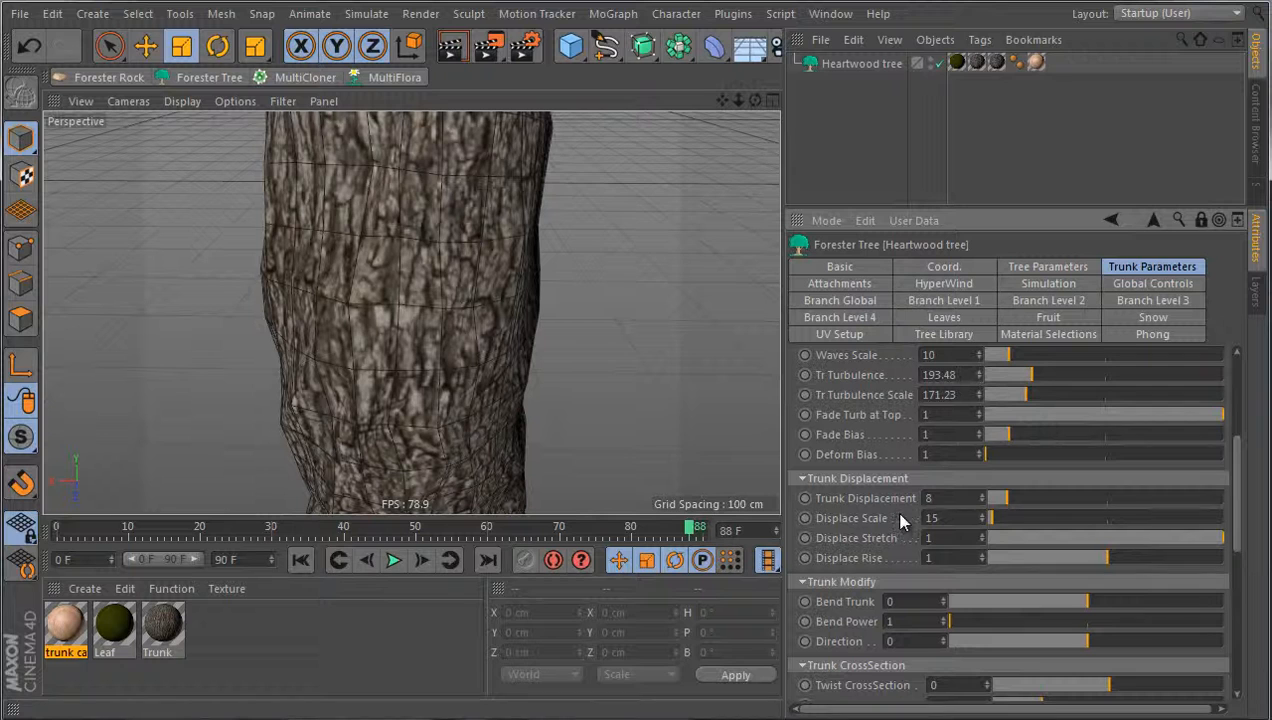
Reduce the Trunk Displacement to 5 and test-render the trunk in the viewport
left_click_drag(1004, 506, 990, 499)
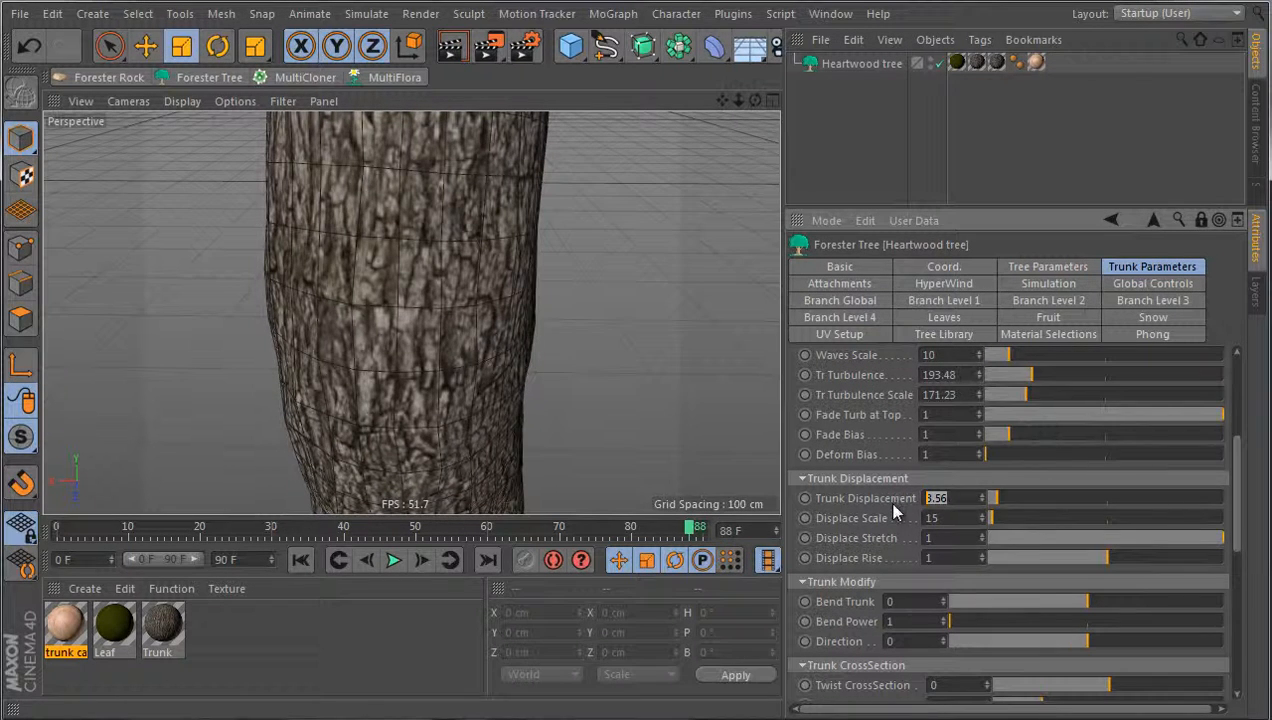
type("5")
key("Return")
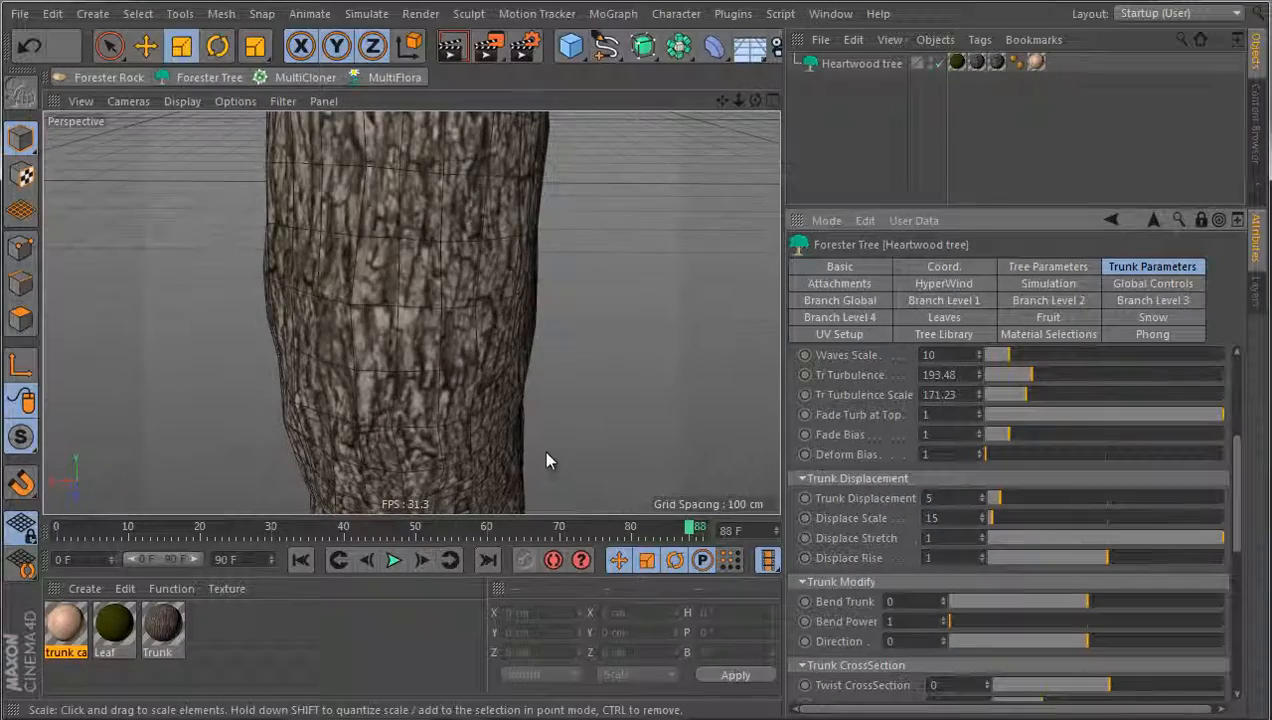
scroll(543, 449, "down", 3)
key("ctrl+r")
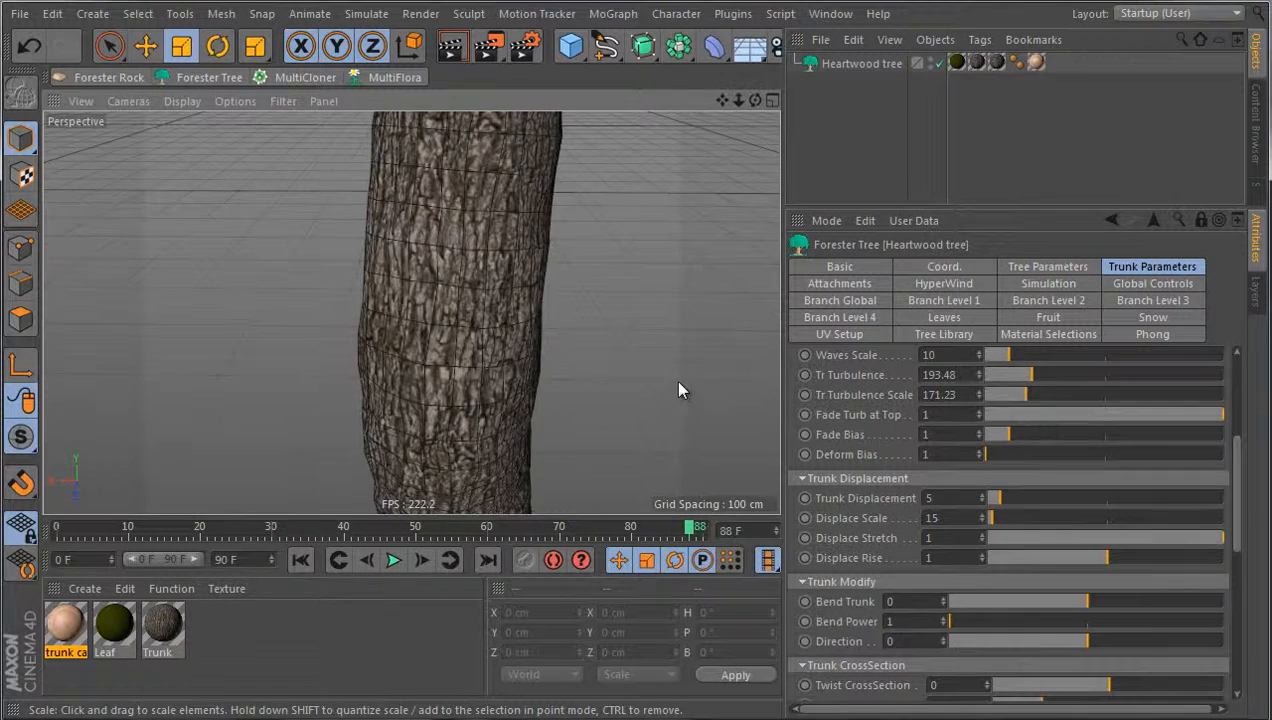
Set Trunk Render SubDiv to 5 for the Heartwood tree
scroll(862, 440, "up", 5)
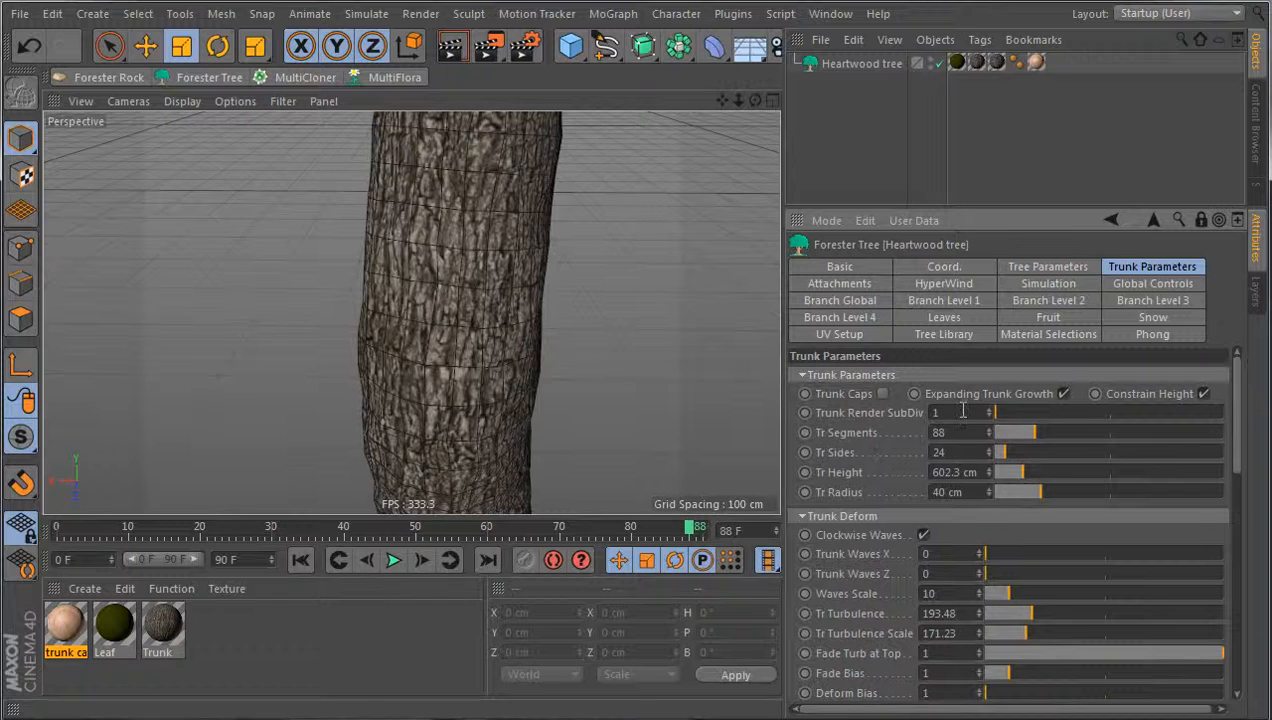
double_click(965, 411)
type("5")
key("Return")
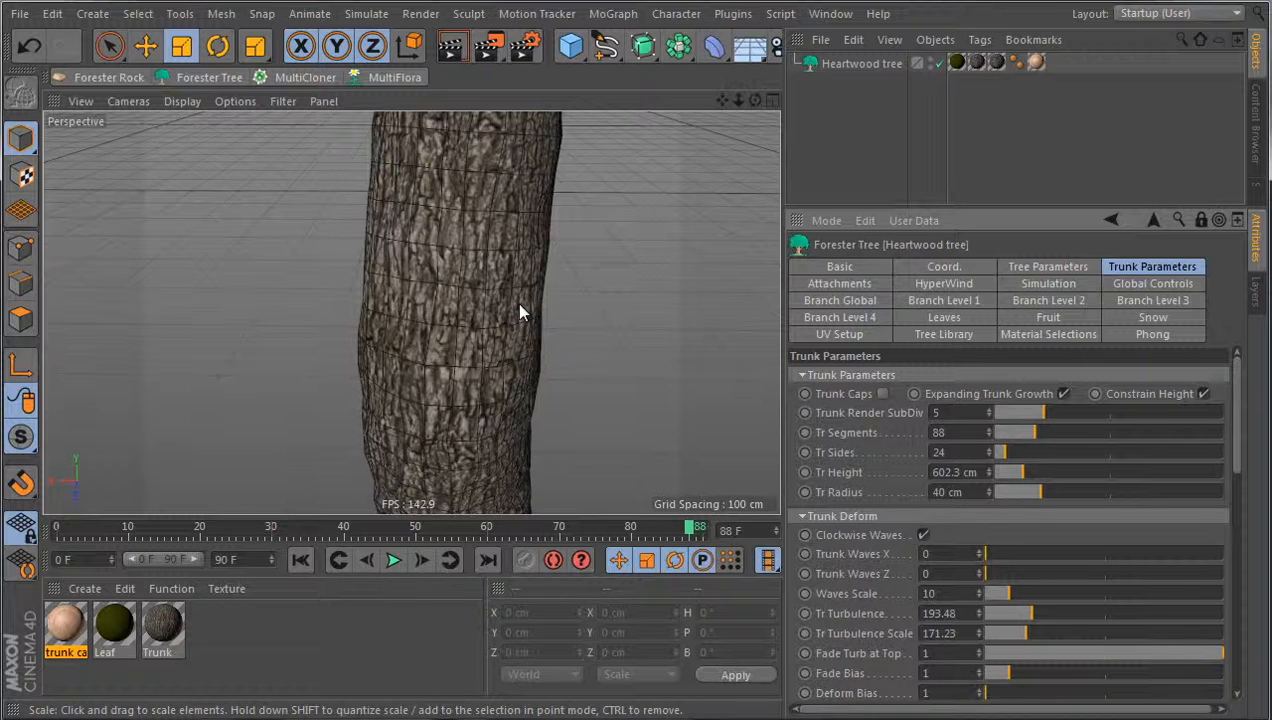
Render the subdivided trunk in the viewport, in an interactive render region and in the Picture Viewer to check its surface detail
left_click(484, 48)
left_click(452, 47)
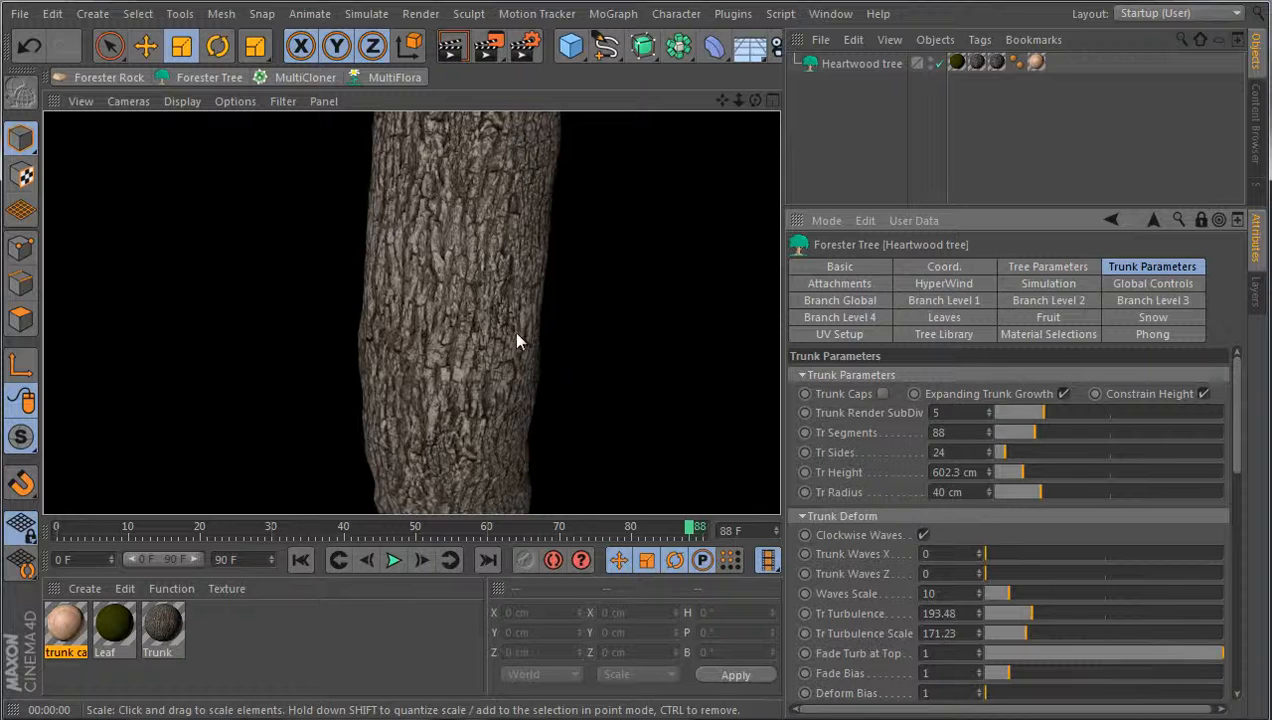
left_click(619, 345)
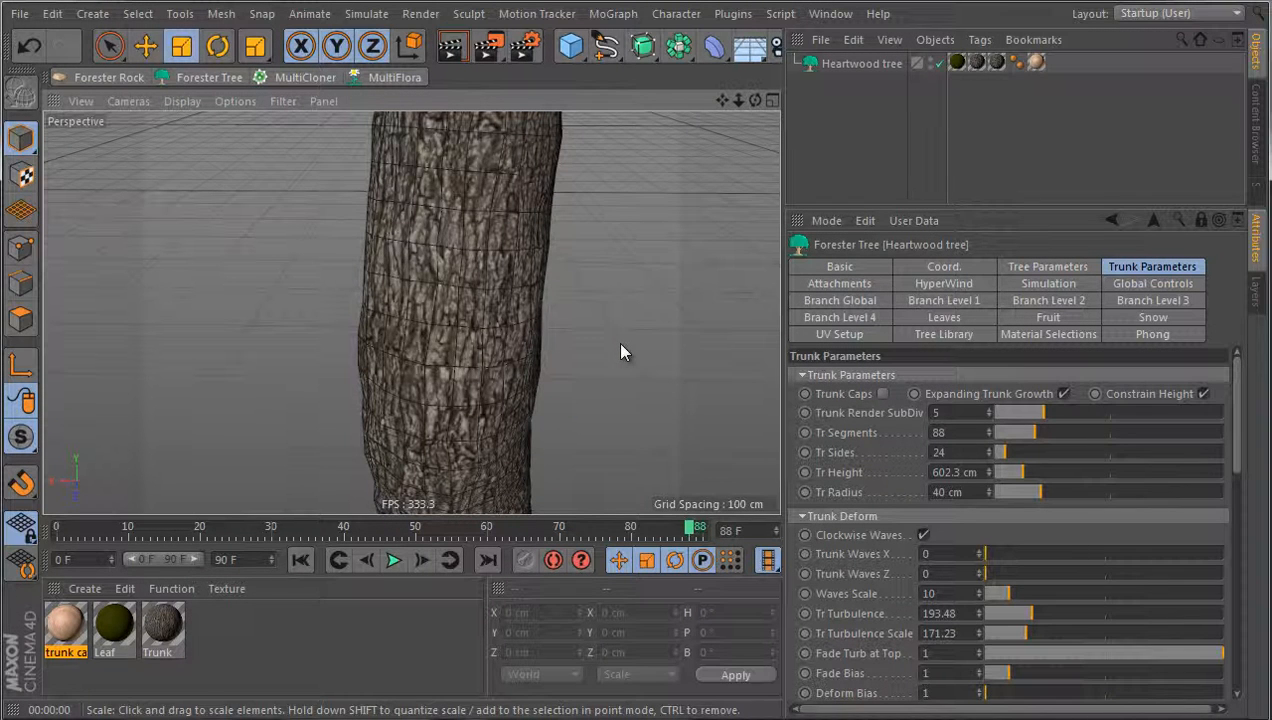
key("alt+r")
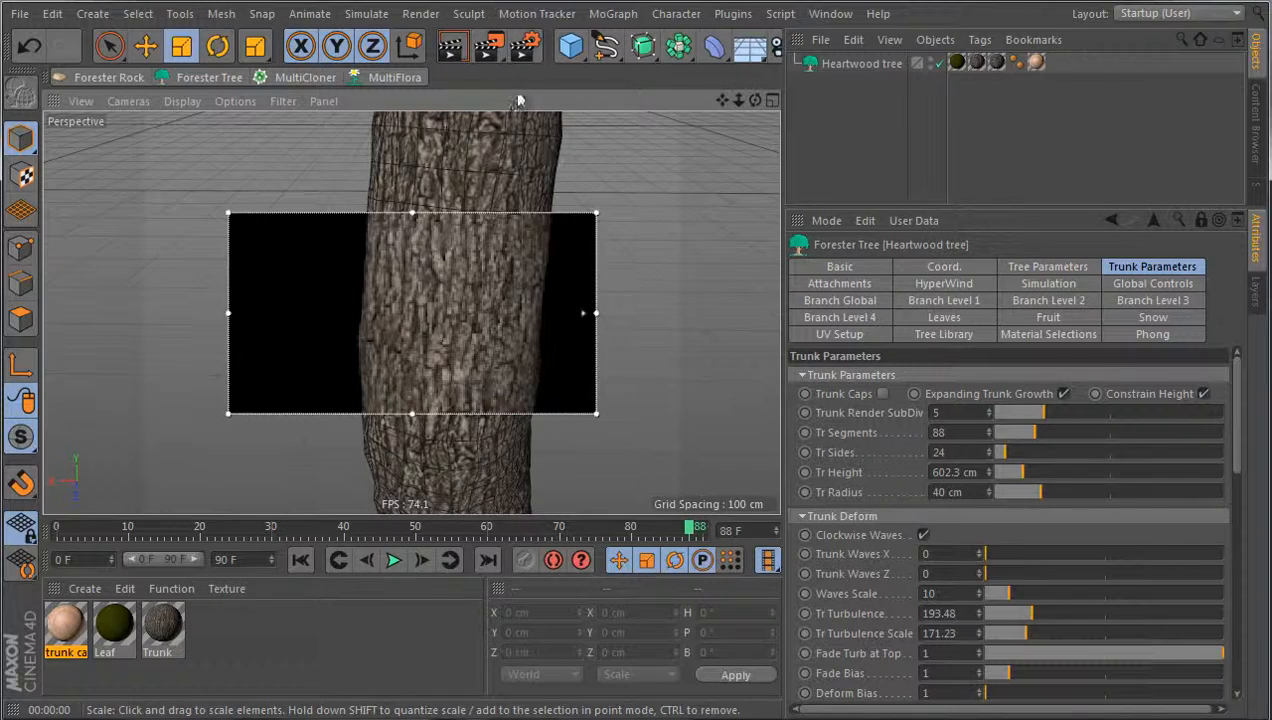
key("alt+r")
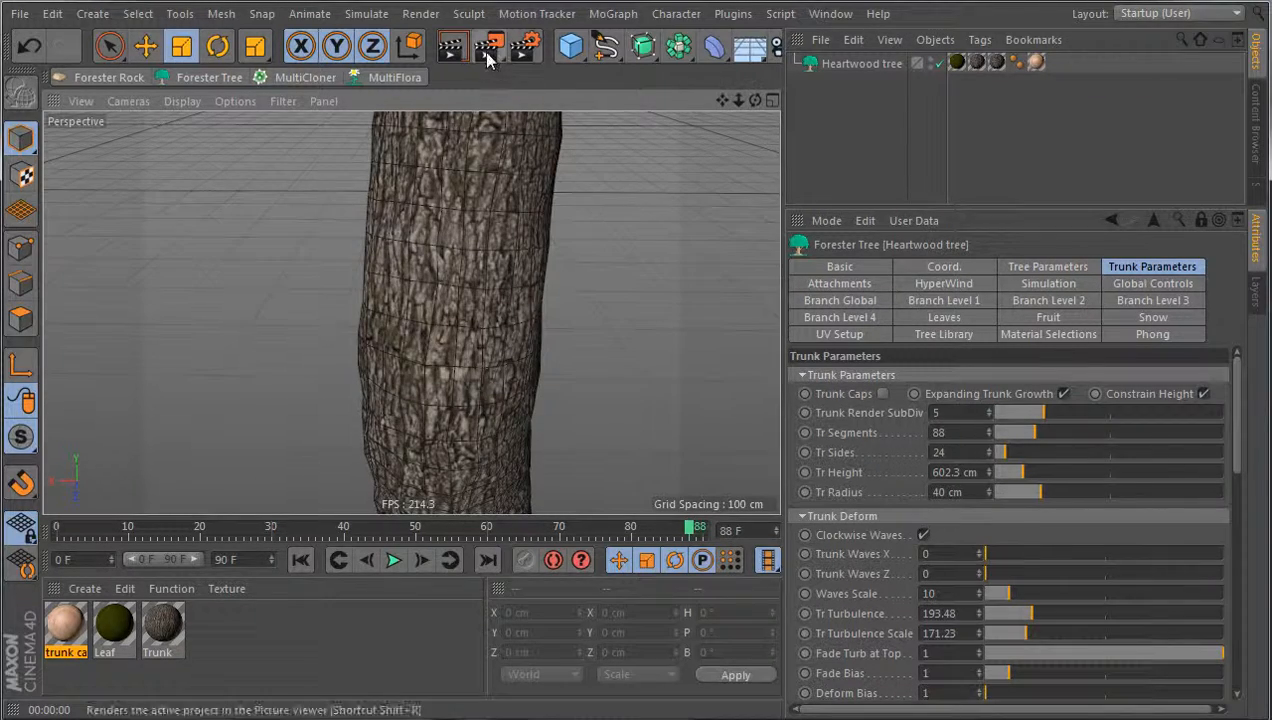
left_click(488, 48)
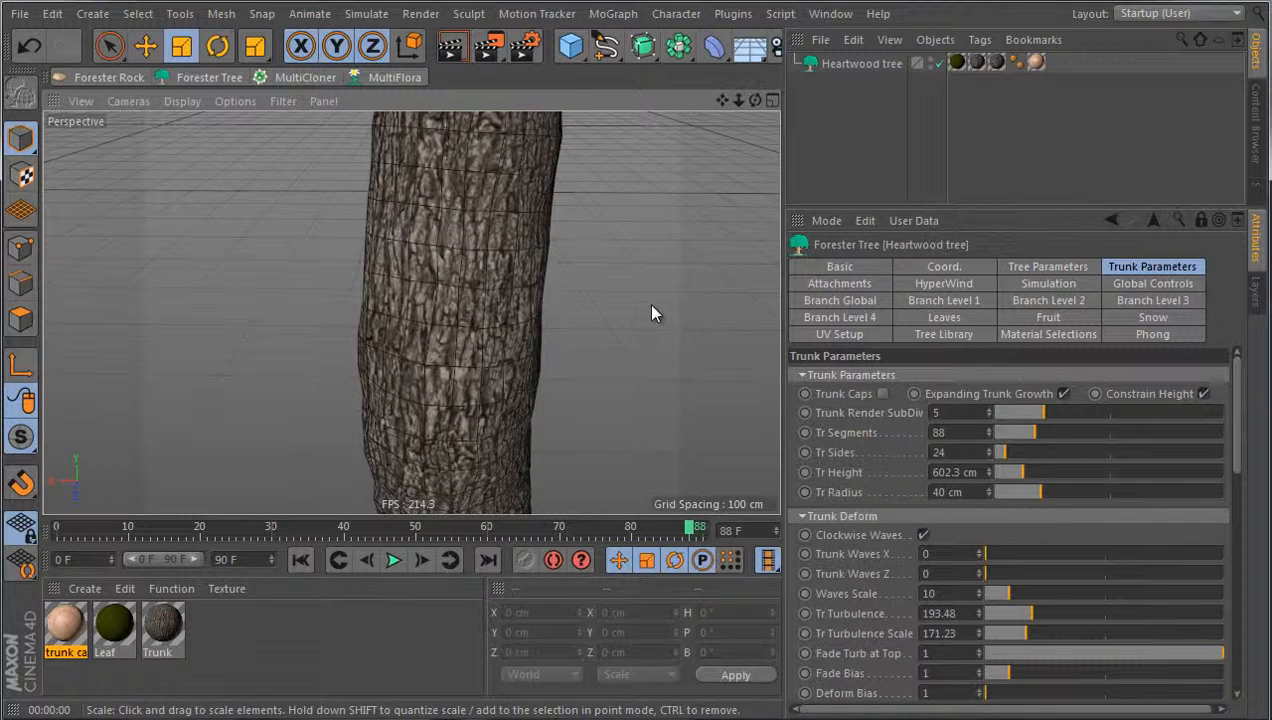
Set Trunk Render SubDiv to 10 and render the trunk to the Picture Viewer
left_click(940, 412)
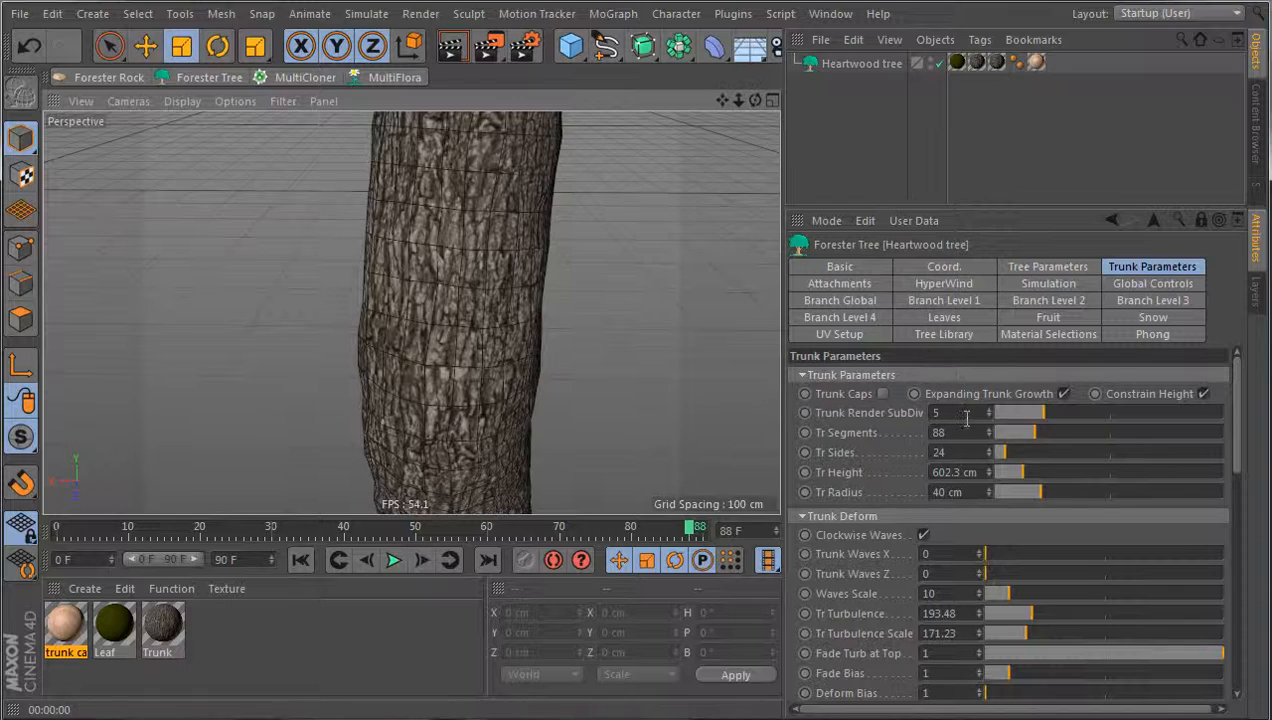
type("10")
key("Return")
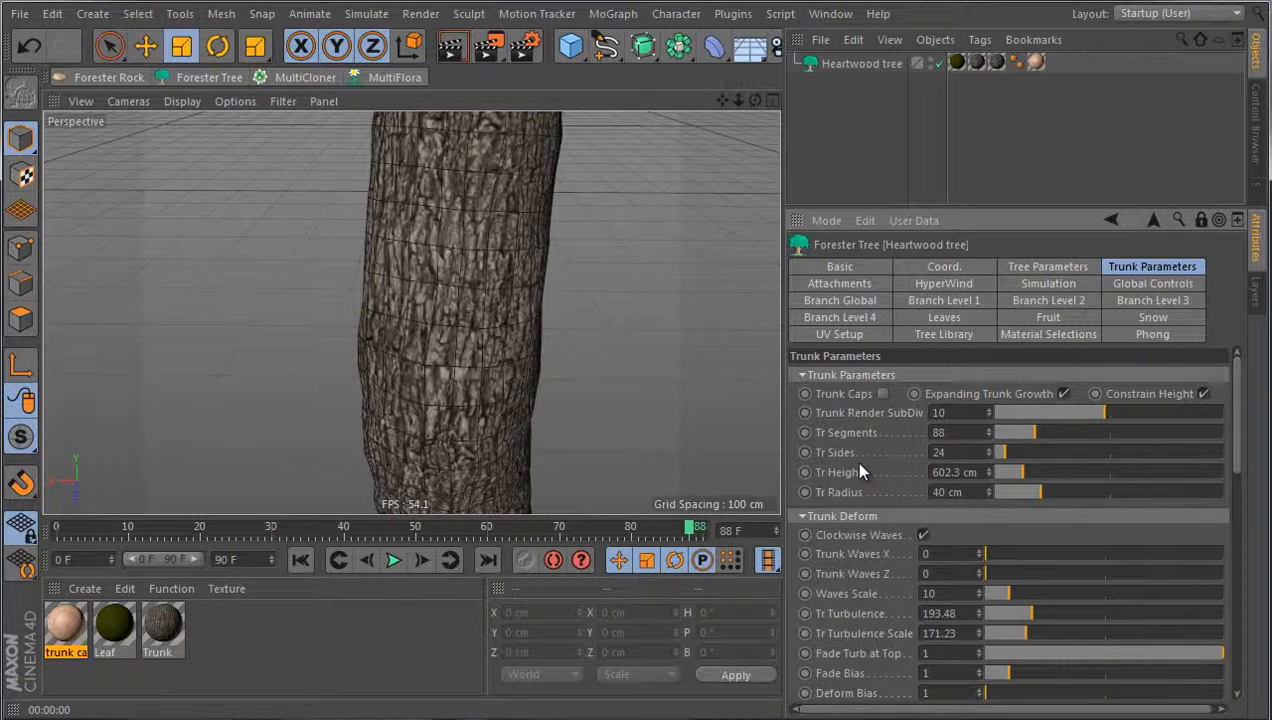
left_click(488, 46)
Set both the trunk's Displace Scale and its Trunk Displacement to 10
scroll(846, 594, "down", 4)
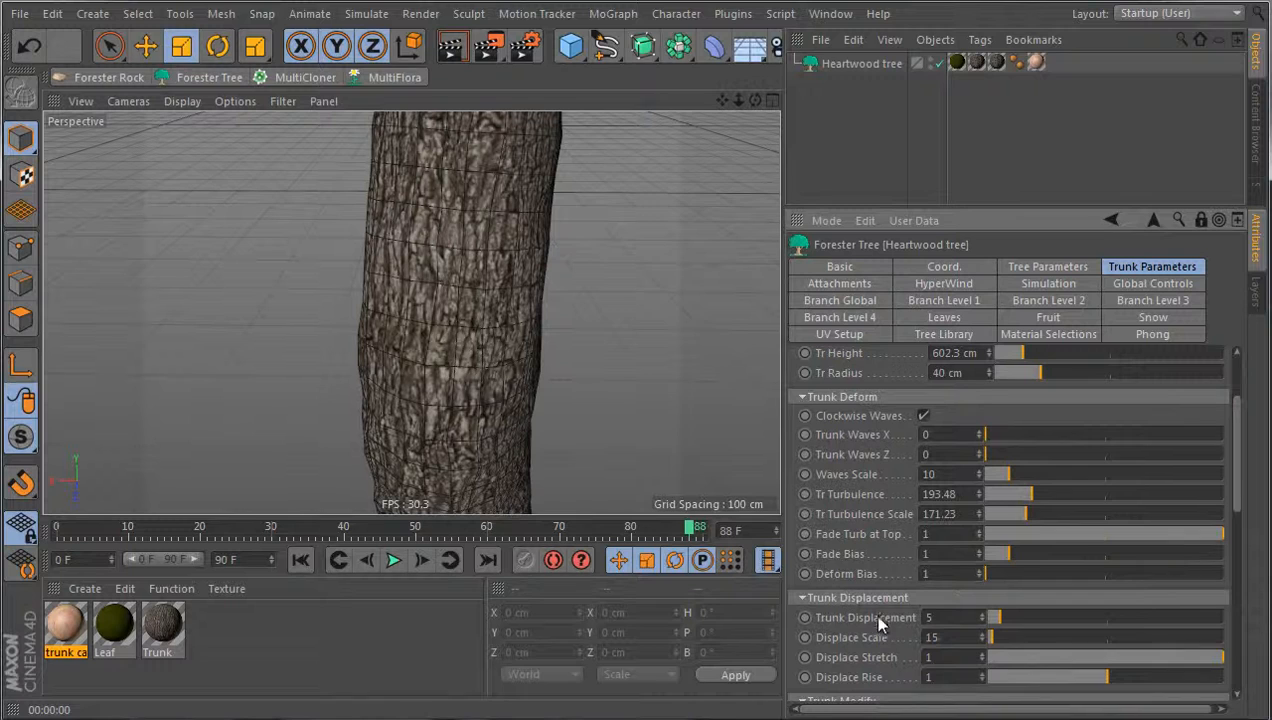
type("10")
key("Return")
double_click(935, 617)
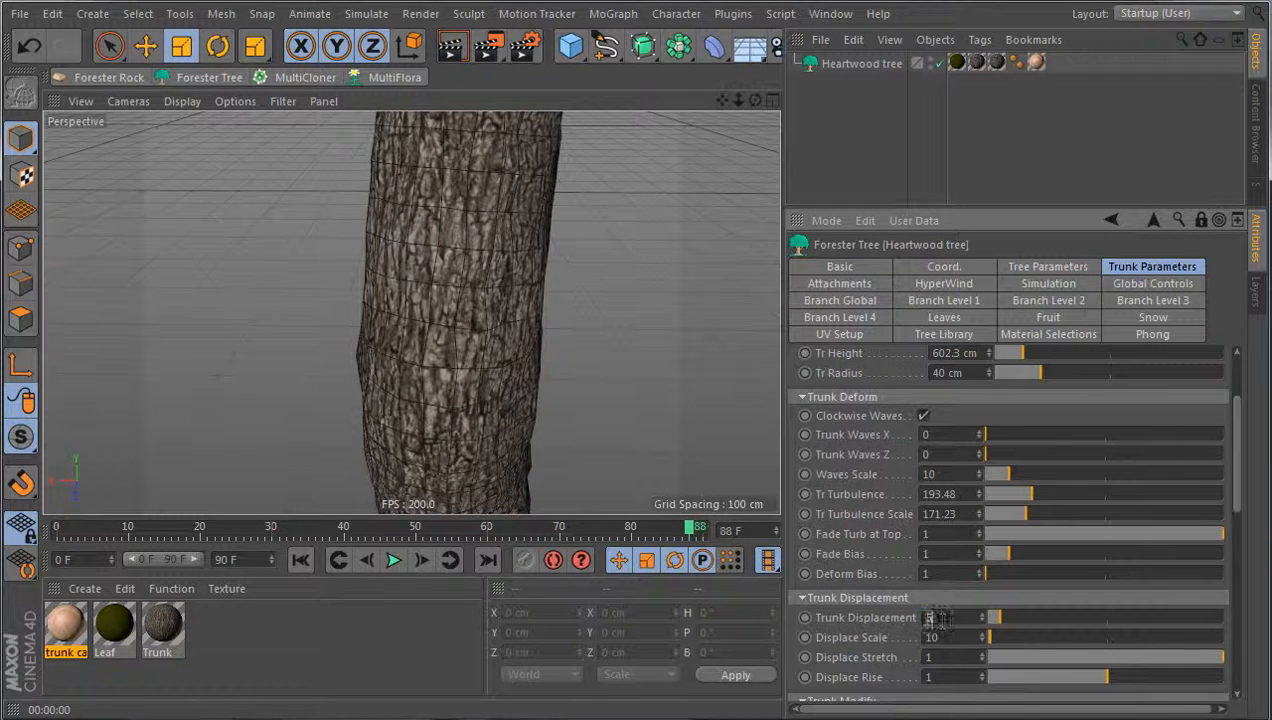
key("Return")
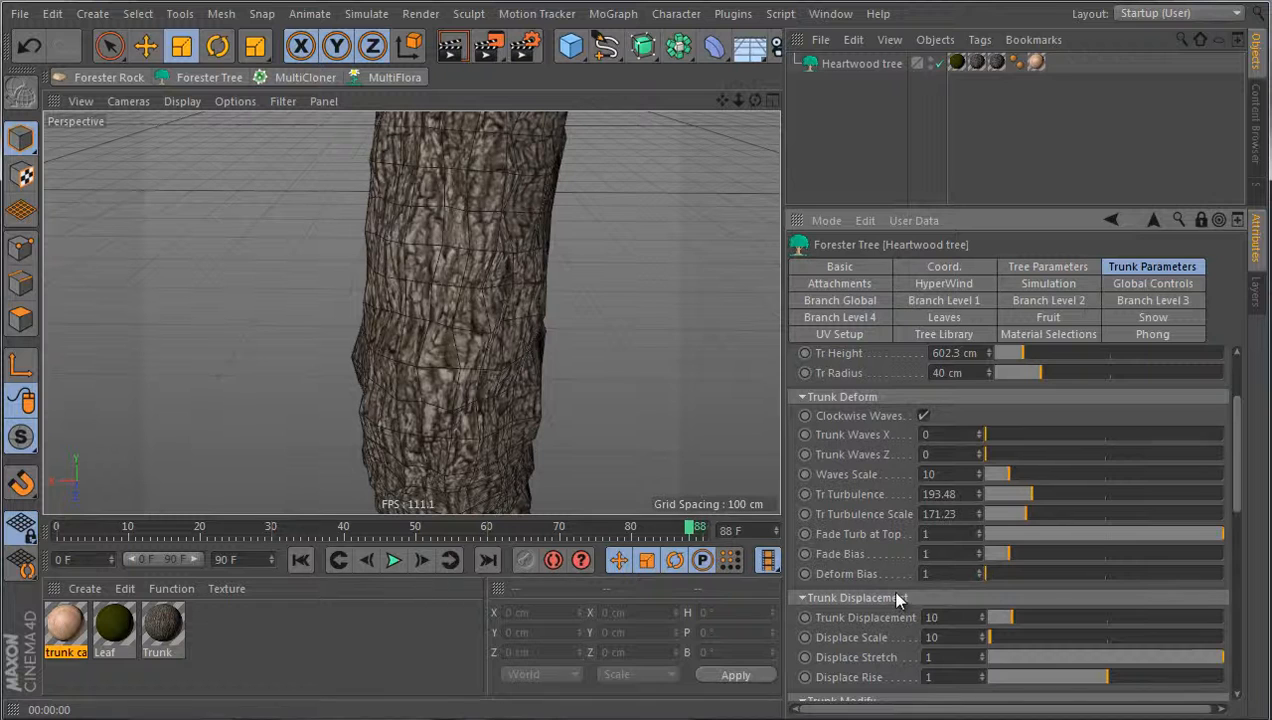
Reduce the trunk's Displace Scale to 5 and then to 3 for finer bumps
type("5")
key("Return")
double_click(929, 637)
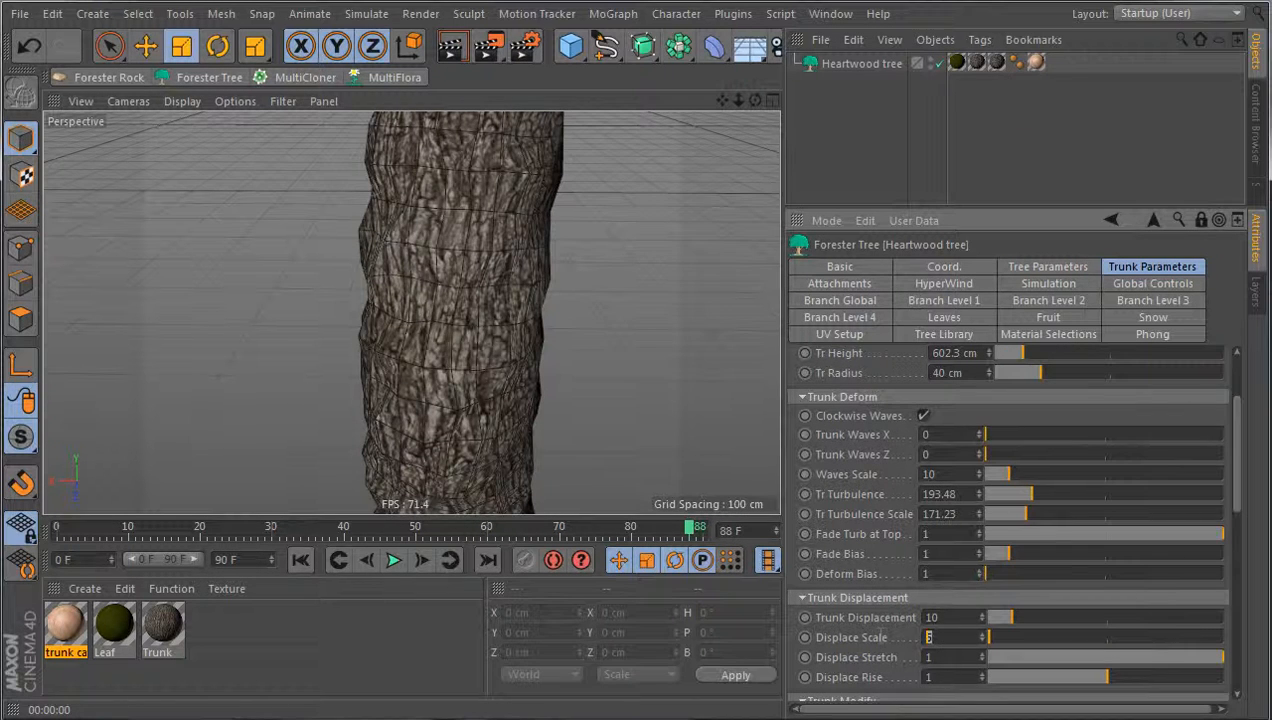
type("3")
key("Return")
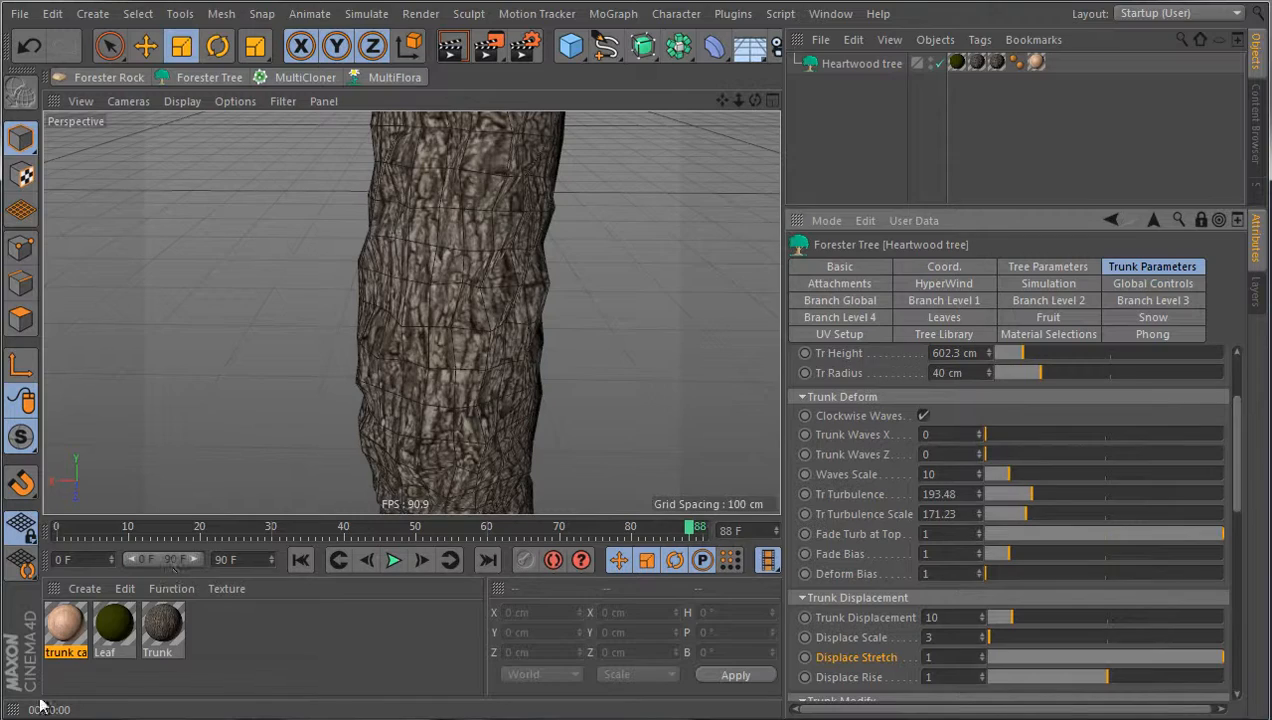
Lower the Trunk material's color texture Mix Strength to 7% and render the nearly untextured trunk to the Picture Viewer
double_click(163, 625)
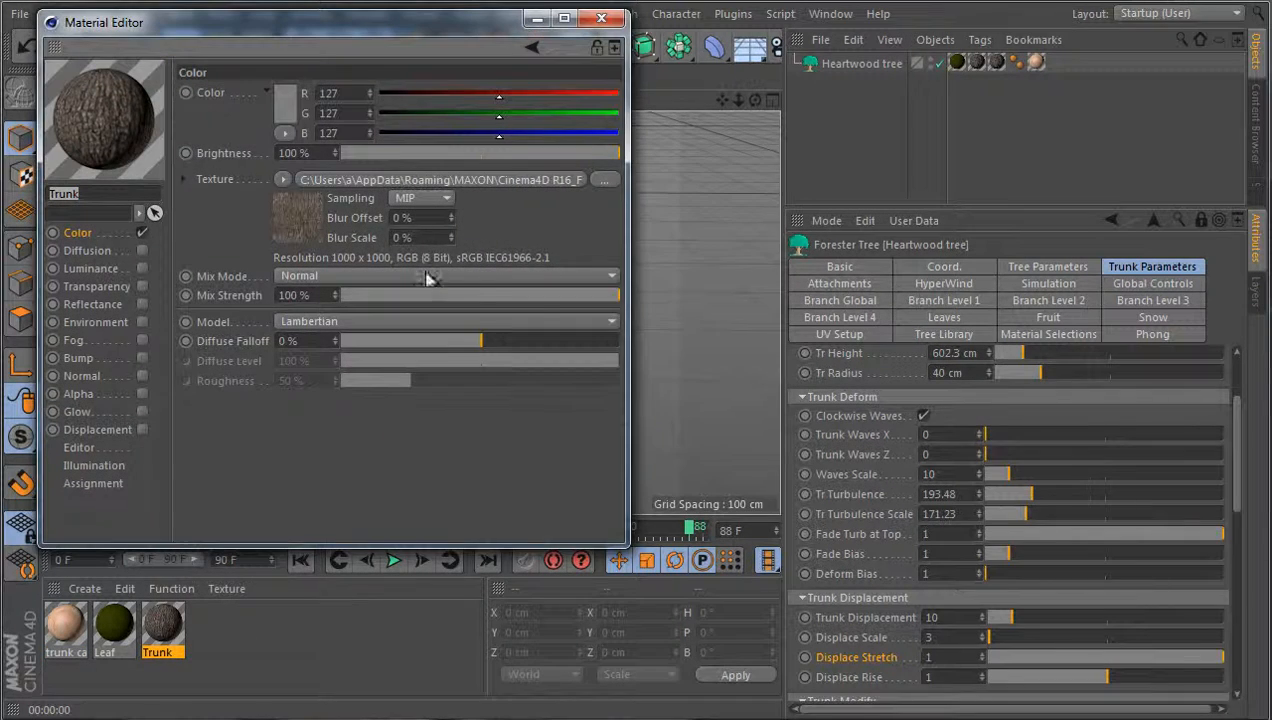
left_click_drag(545, 300, 357, 302)
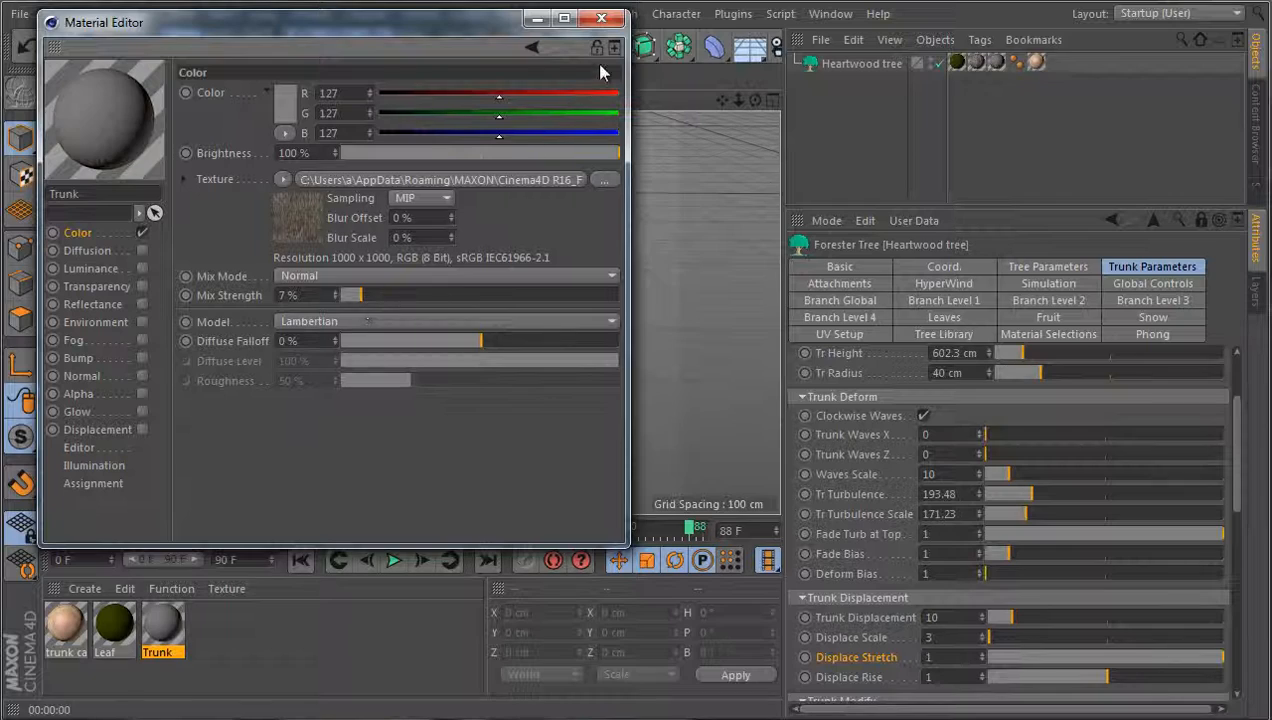
left_click(538, 18)
left_click(490, 48)
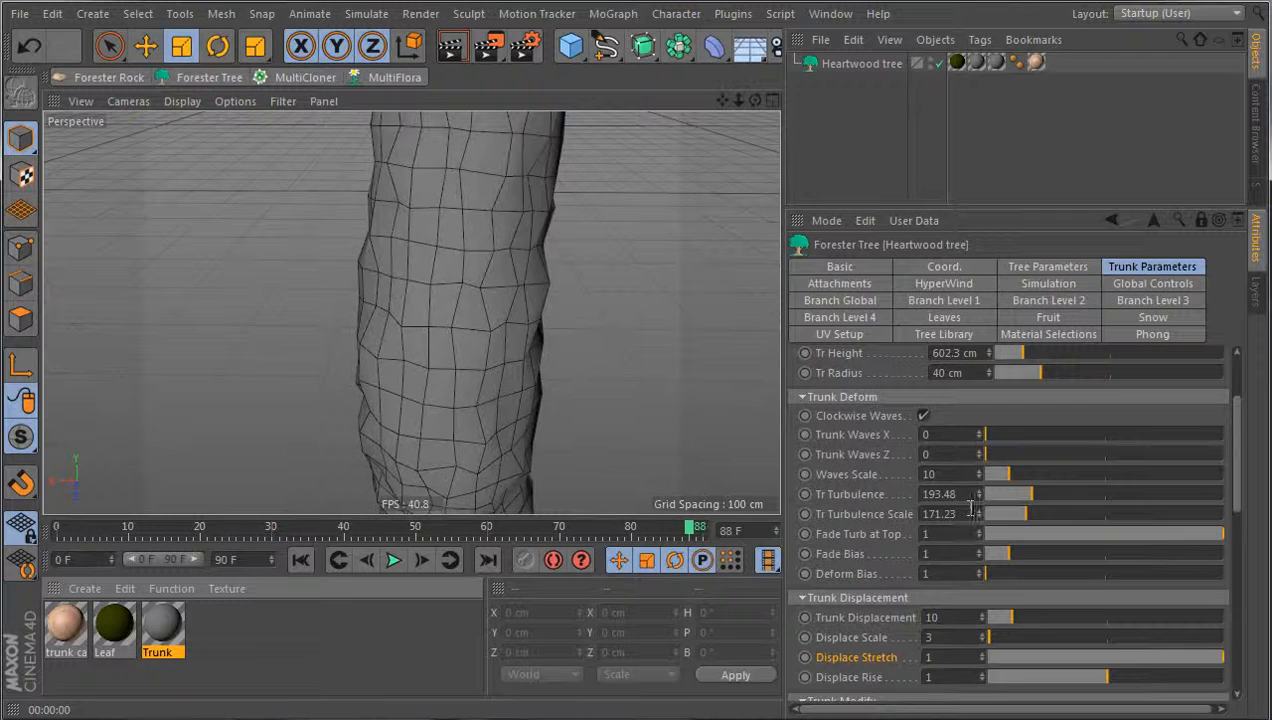
Set the Displace Scale to 7, render the trunk to the Picture Viewer, and raise the scale to 10
left_click_drag(942, 638, 885, 627)
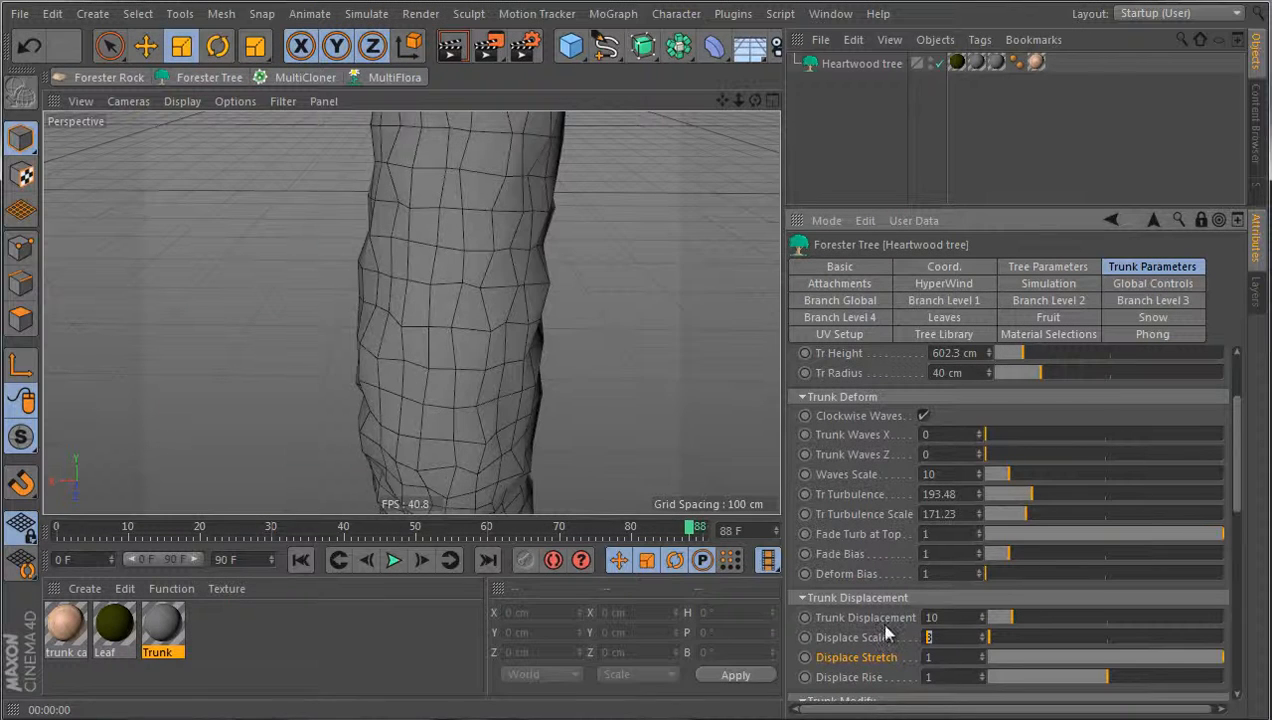
type("7")
key("Return")
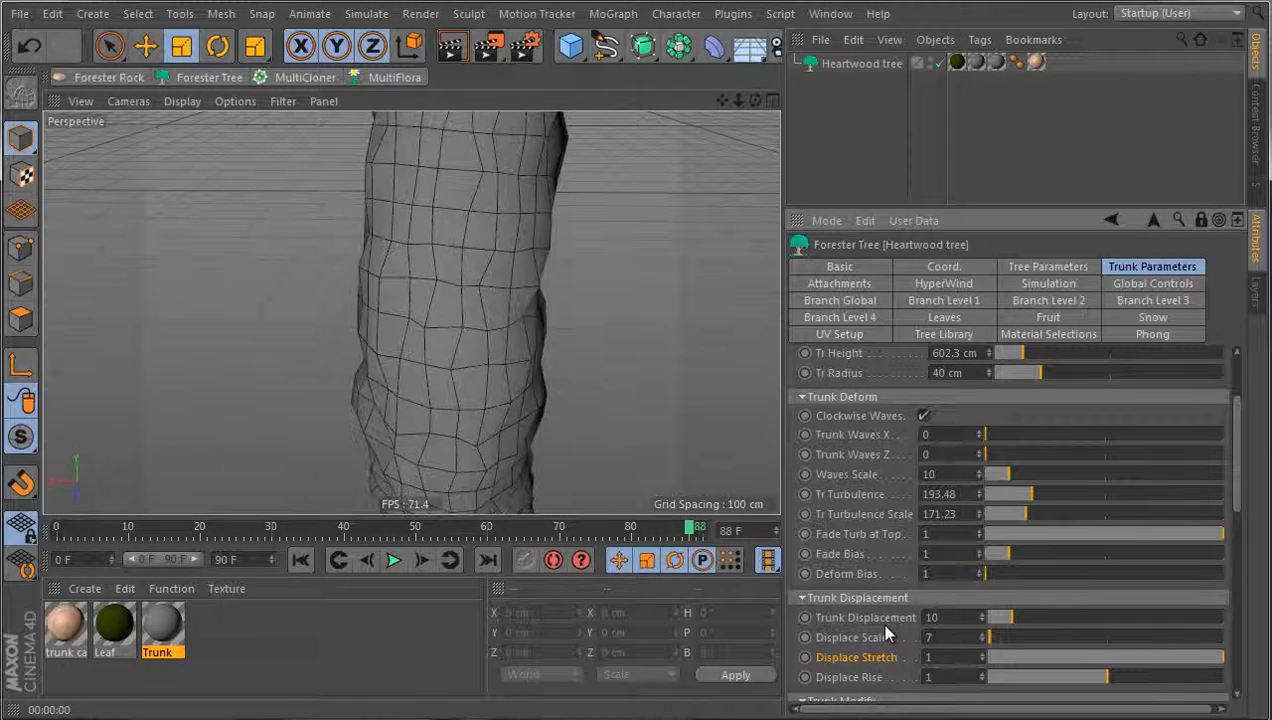
left_click(488, 50)
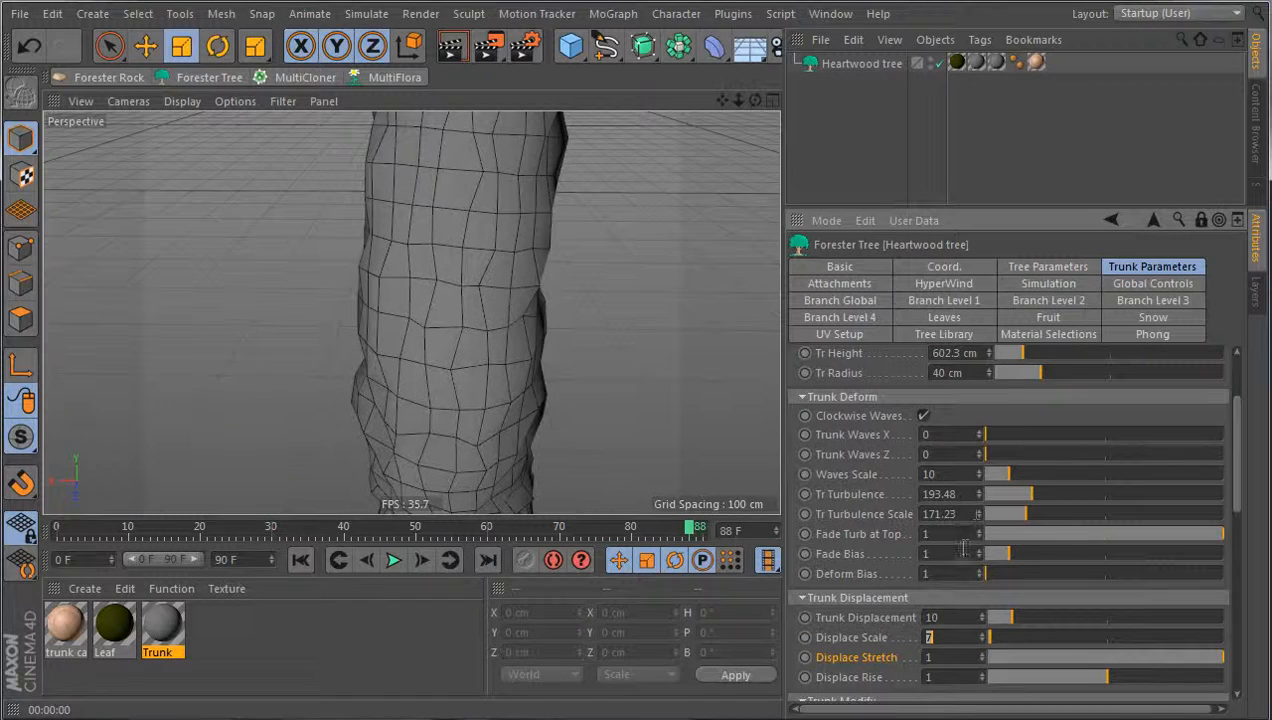
type("10")
key("Return")
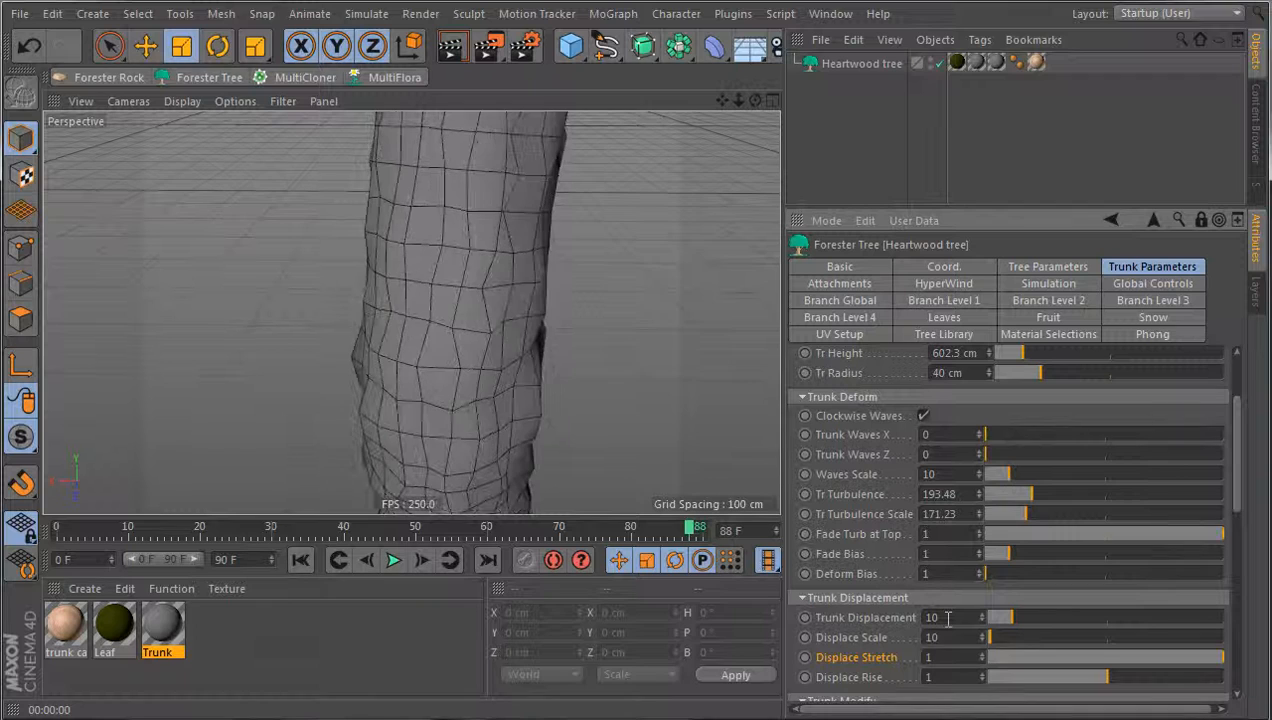
Set the Displace Scale to 4 and Trunk Displacement to 3, and render the trunk to the Picture Viewer
double_click(952, 638)
type("4")
key("shift+Tab")
type("3")
key("Return")
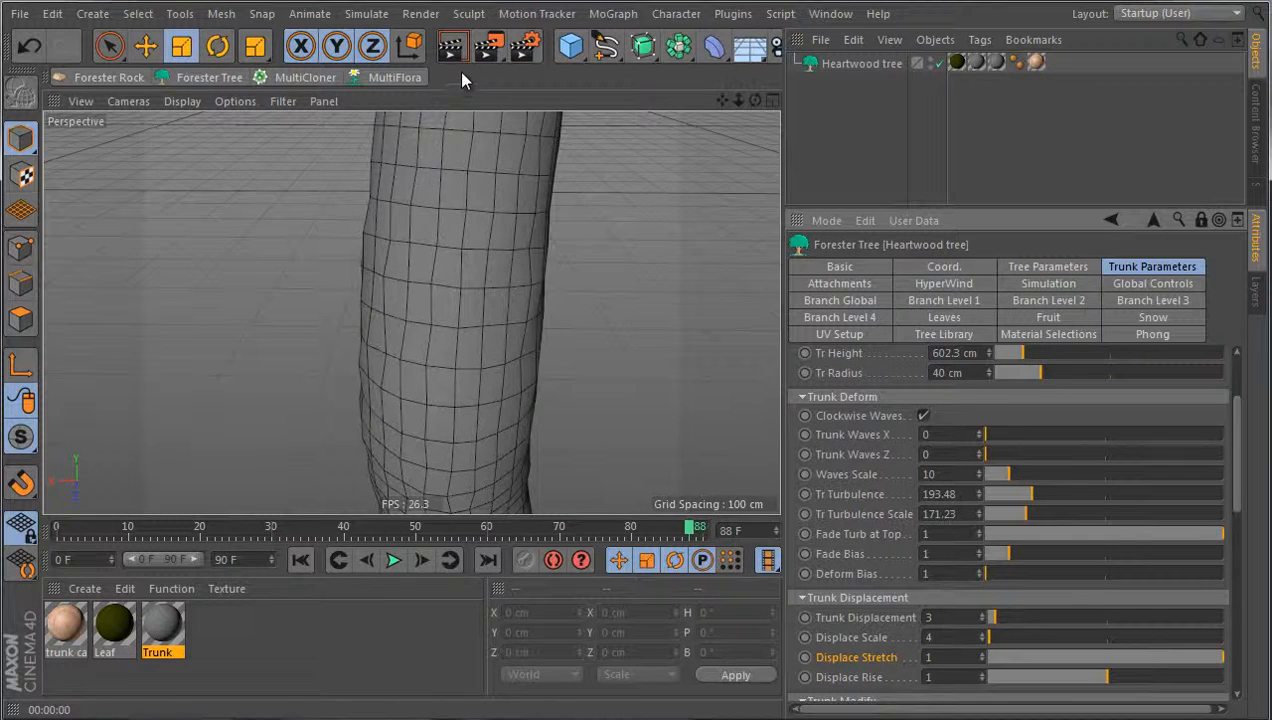
left_click(493, 55)
Lower the trunk's Displace Stretch to 0.2 and render the result to the Picture Viewer
left_click_drag(938, 668, 1043, 665)
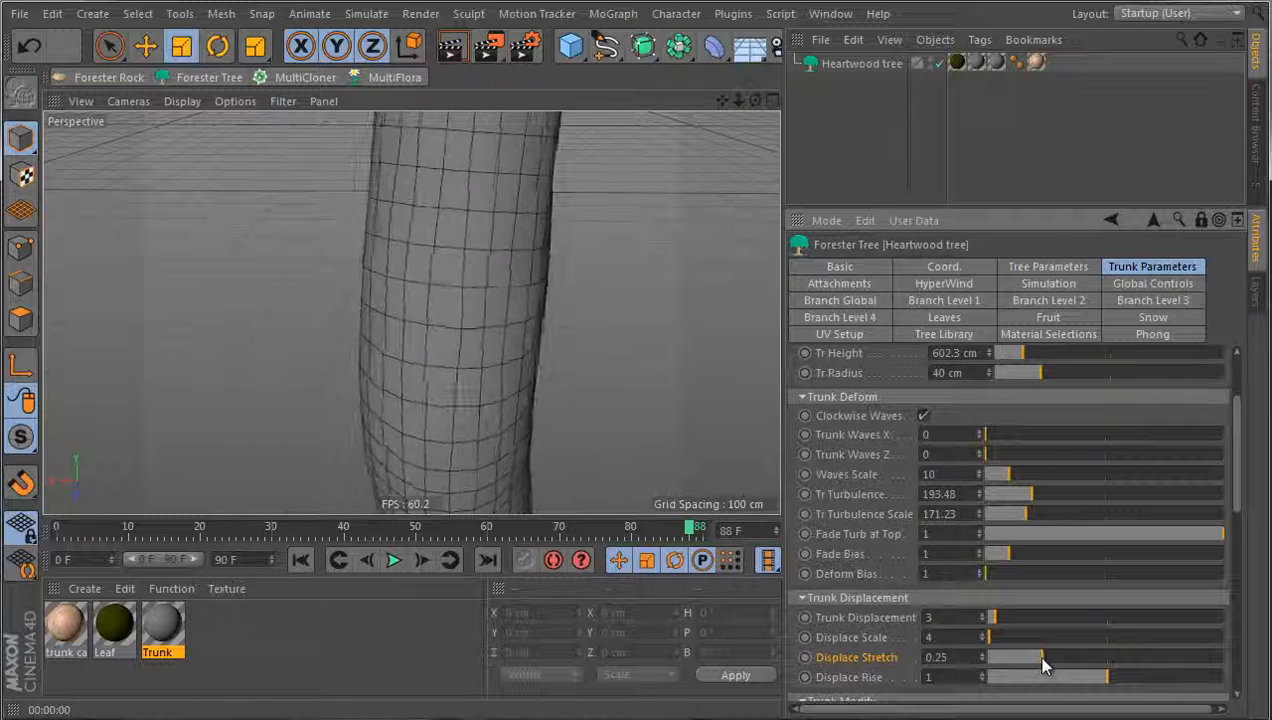
left_click(480, 47)
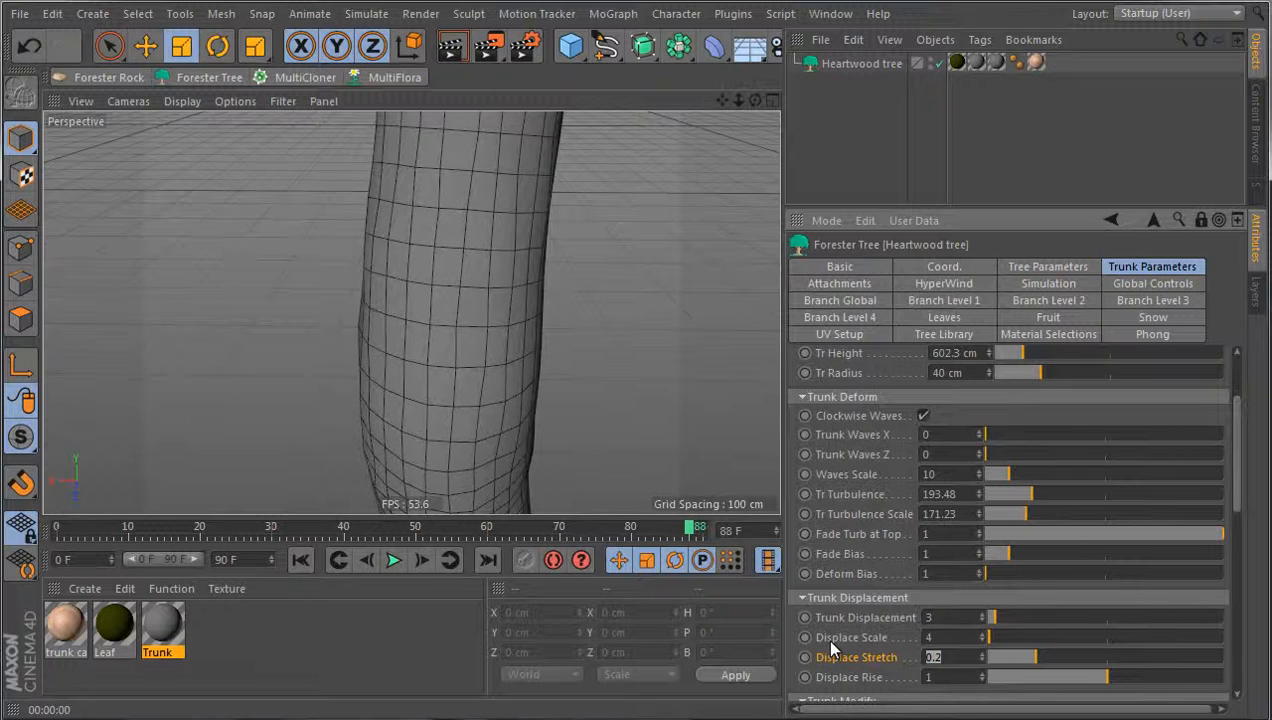
Set the trunk's Displace Stretch to 3 and then to 5, rendering to the Picture Viewer after each change
type("3")
key("Return")
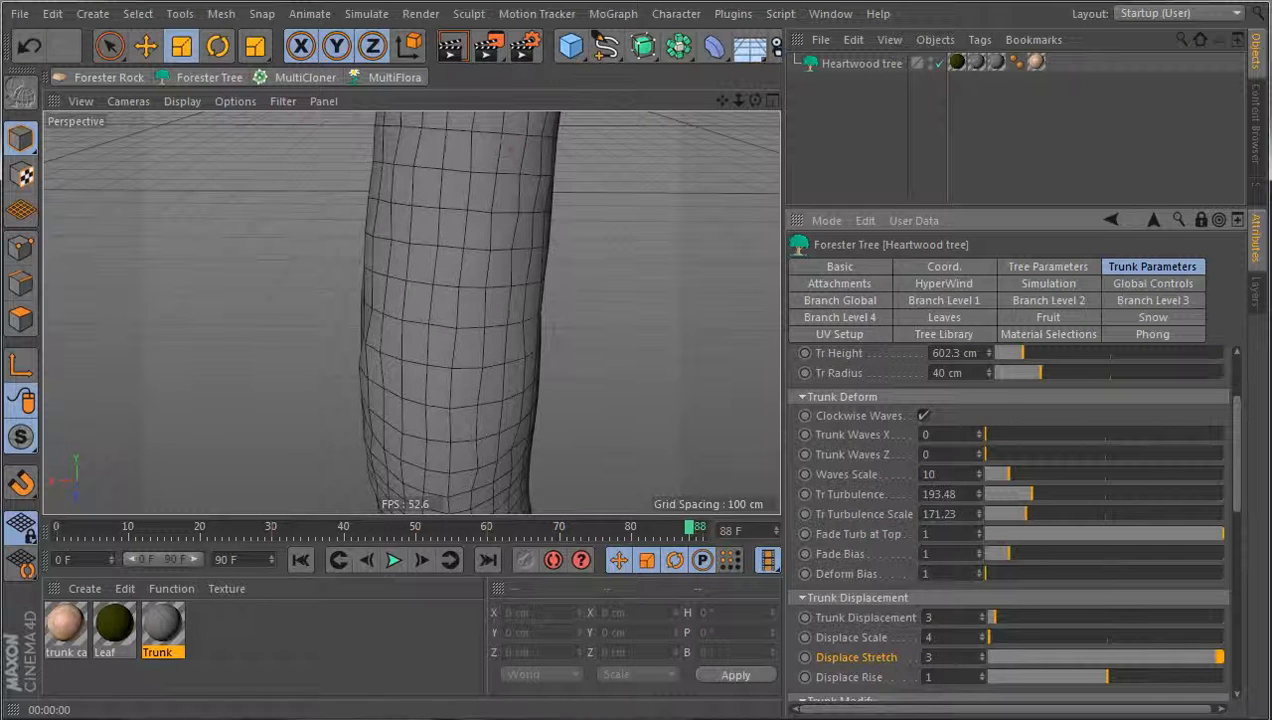
left_click(495, 48)
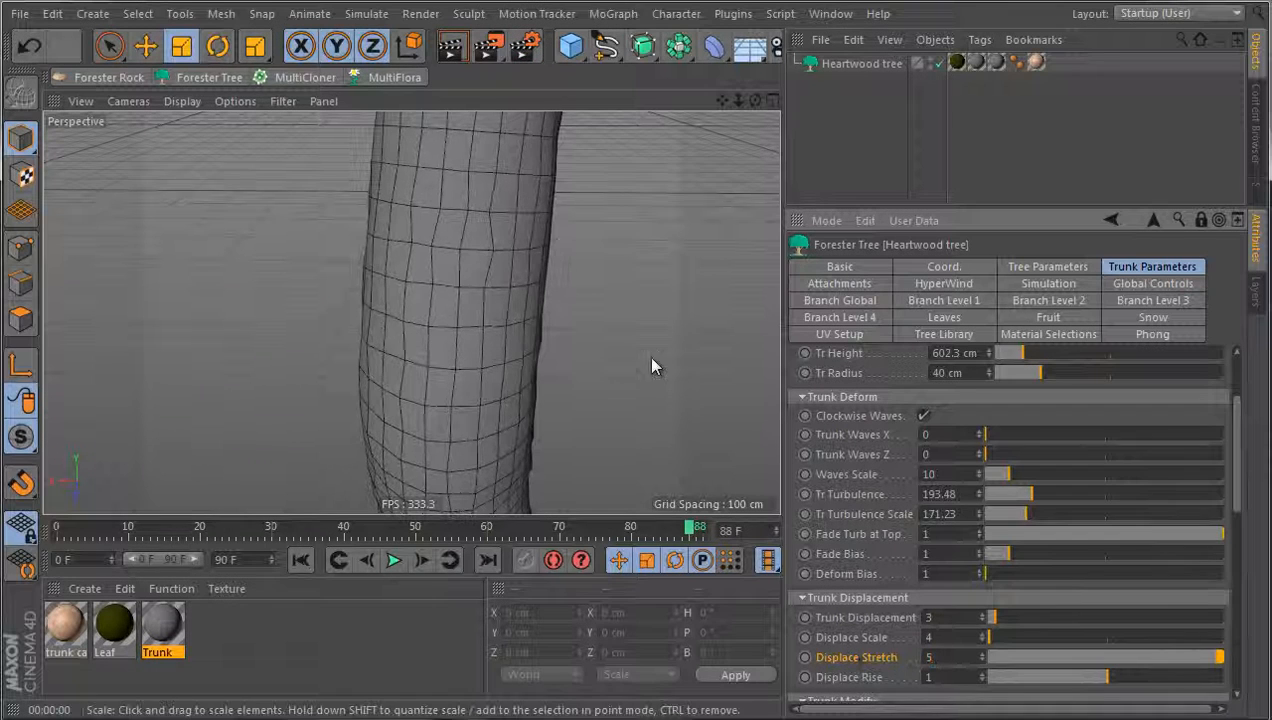
left_click(491, 50)
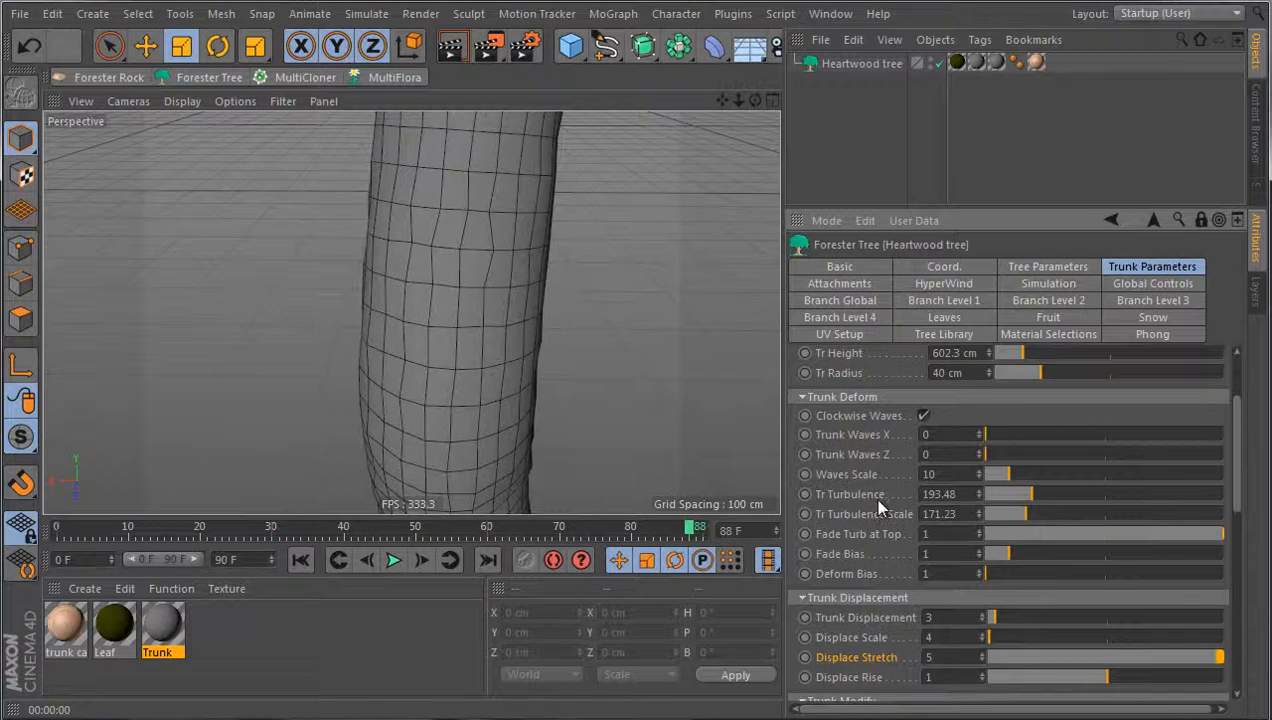
Raise the Trunk Render SubDiv to 15 and render the trunk to the Picture Viewer
scroll(873, 497, "up", 3)
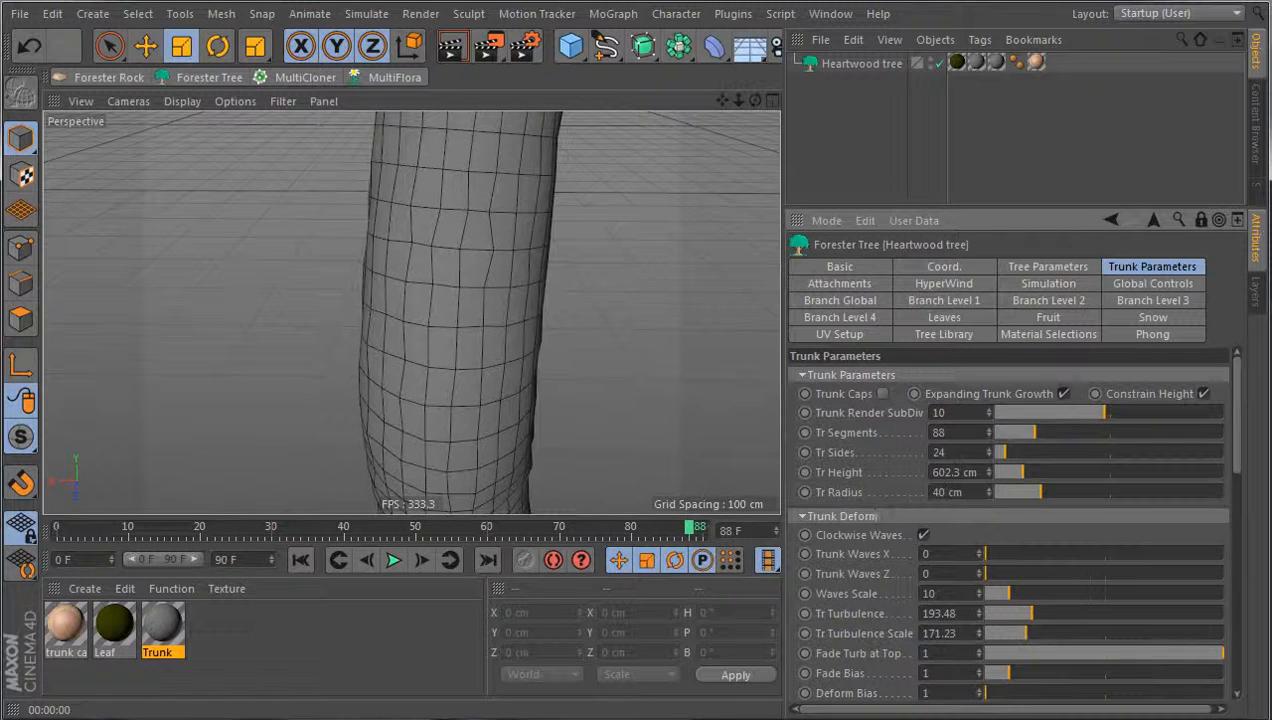
left_click(973, 416)
type("15")
left_click(873, 463)
left_click(493, 56)
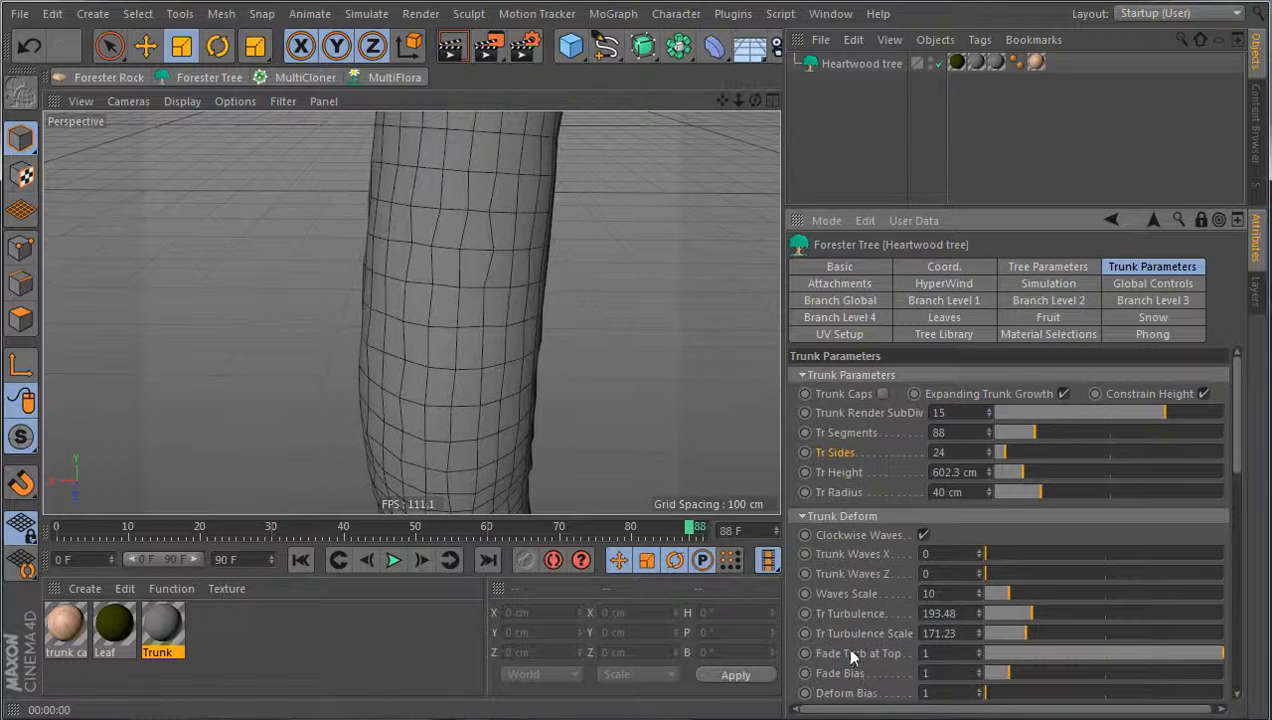
Set the Trunk Displacement to 1.5 and the Displace Stretch to 1
scroll(852, 640, "down", 5)
left_click(949, 497)
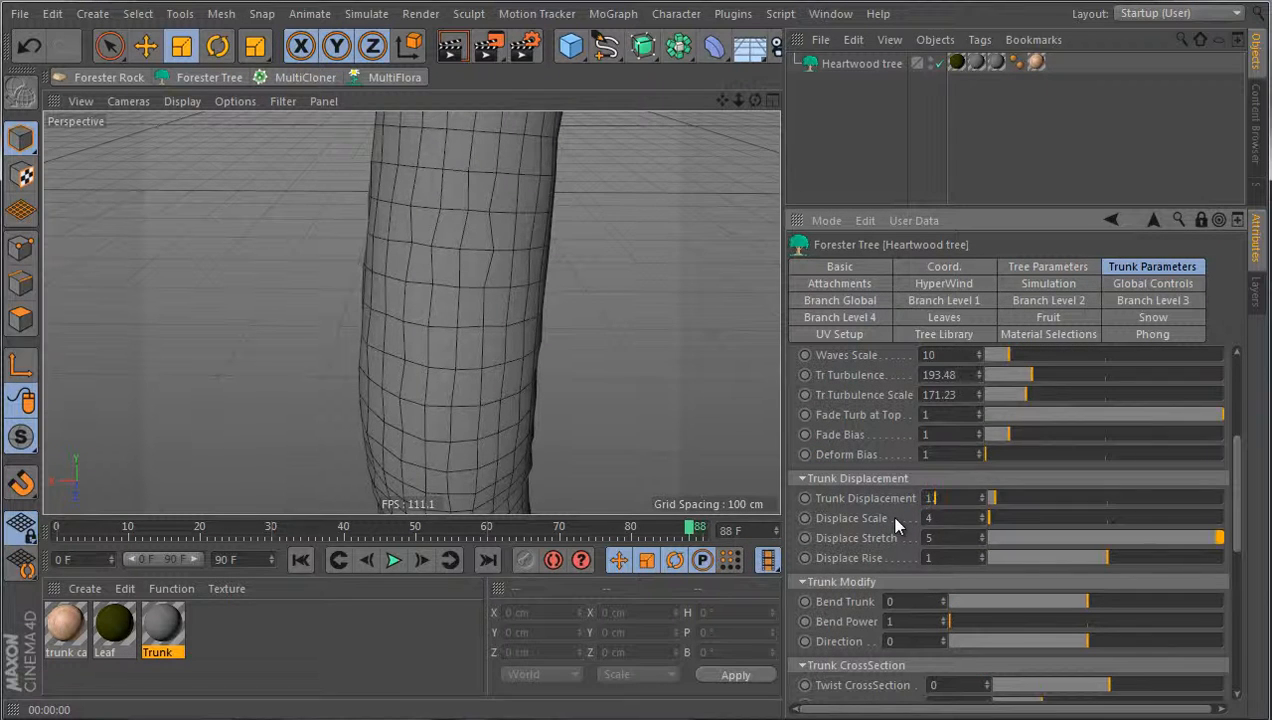
key("Return")
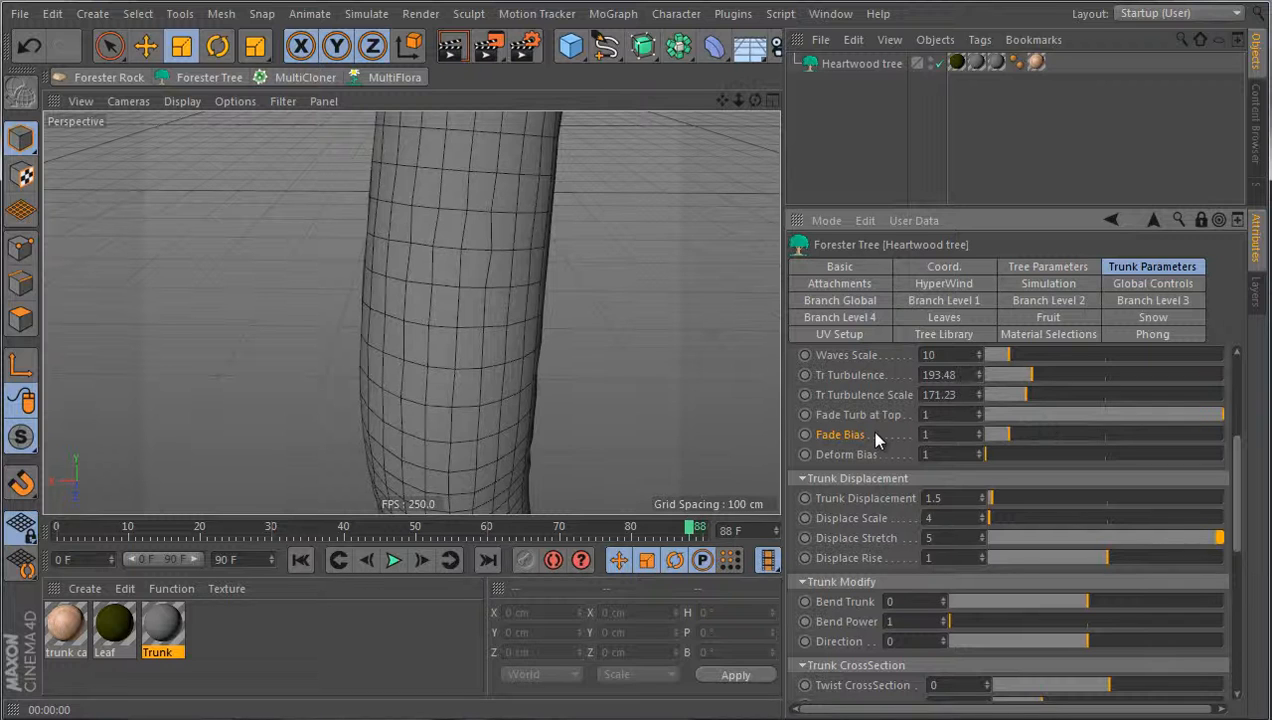
left_click_drag(938, 539, 898, 541)
type("1")
key("Return")
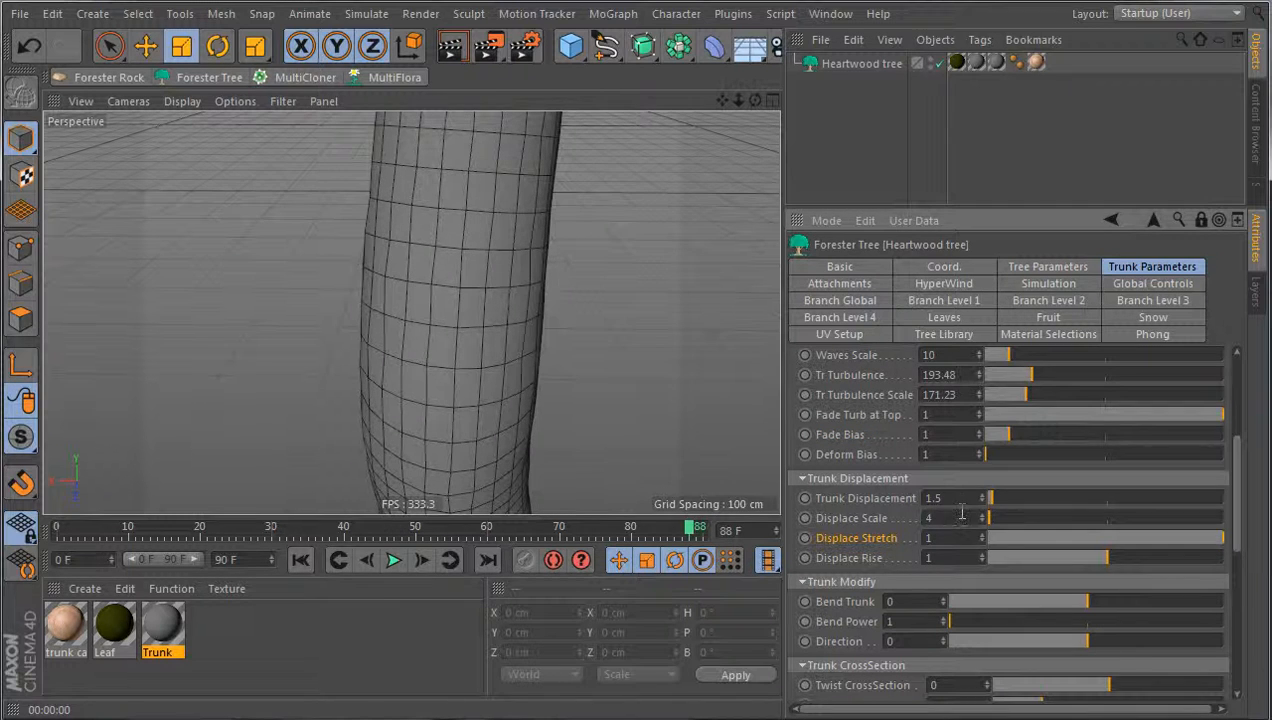
Lower the Trunk Render SubDiv to 7 and render the trunk to the Picture Viewer
scroll(862, 440, "up", 5)
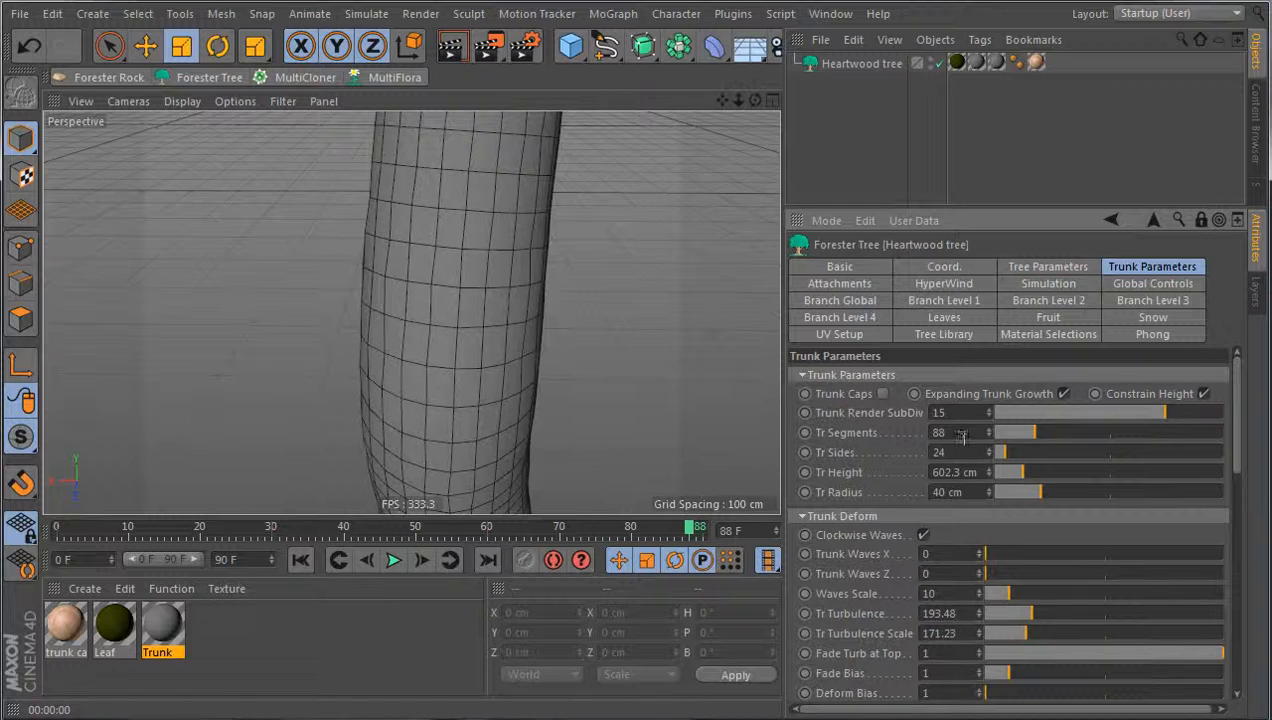
left_click_drag(953, 412, 893, 408)
type("7")
left_click(874, 452)
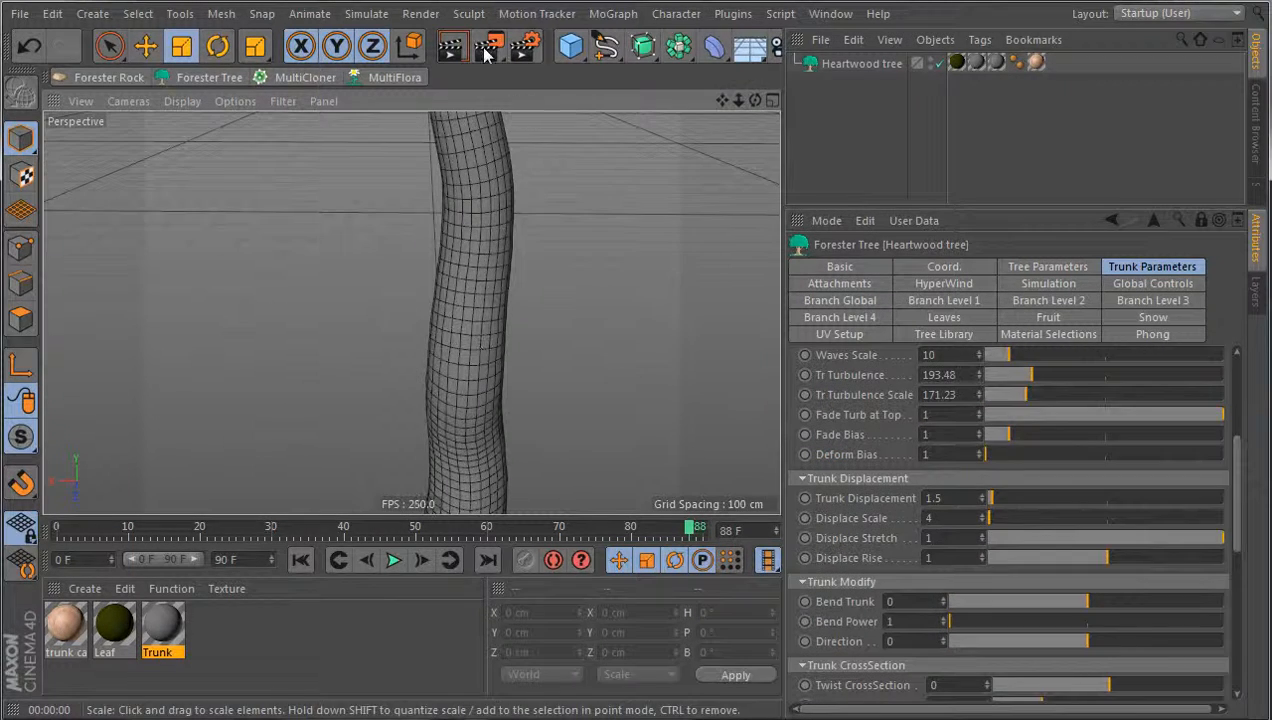
left_click(488, 46)
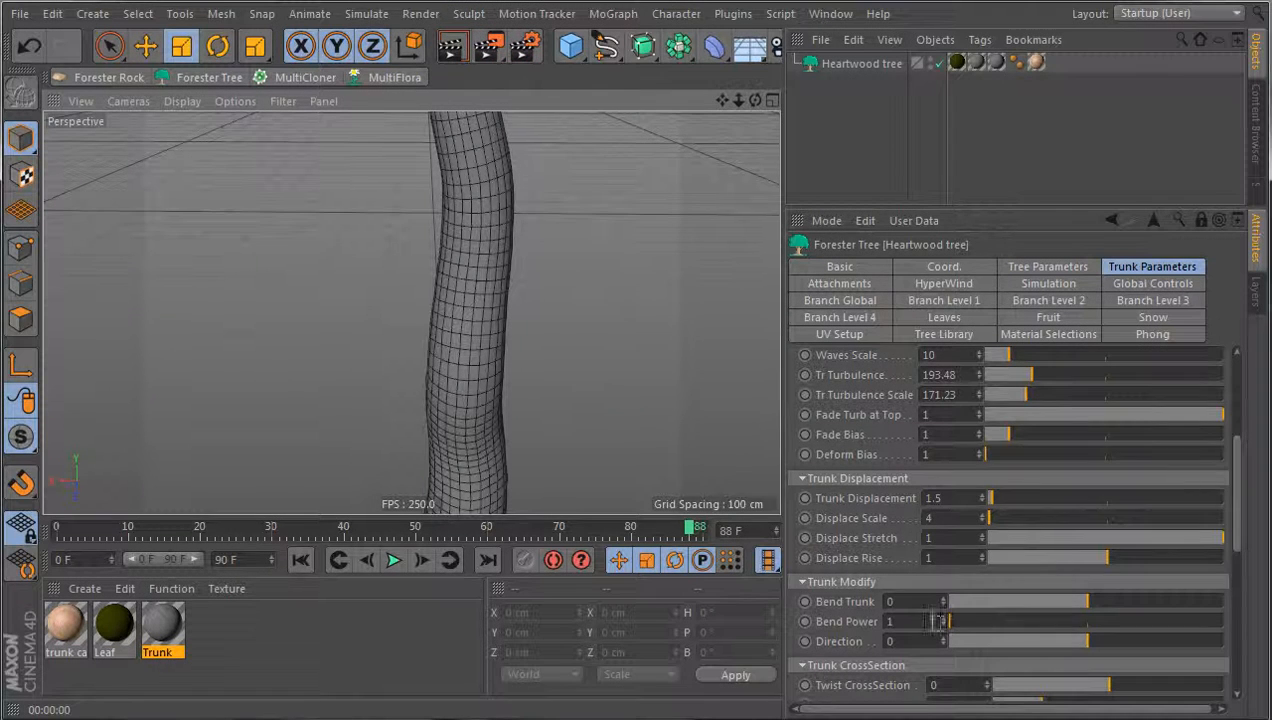
Set the Displace Stretch to 0.18 and the Trunk Displacement to 3, rendering to the Picture Viewer after each change
left_click_drag(1141, 542, 1030, 545)
left_click(488, 46)
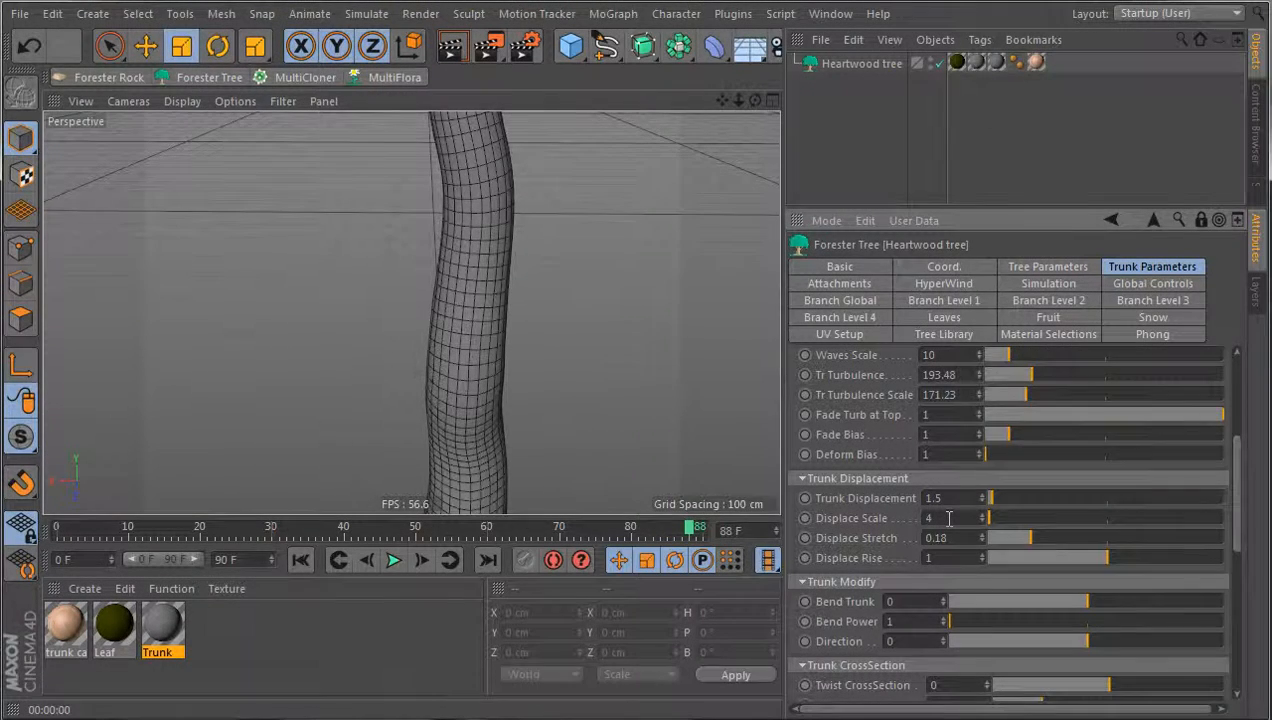
left_click_drag(955, 497, 925, 498)
type("3")
left_click(832, 519)
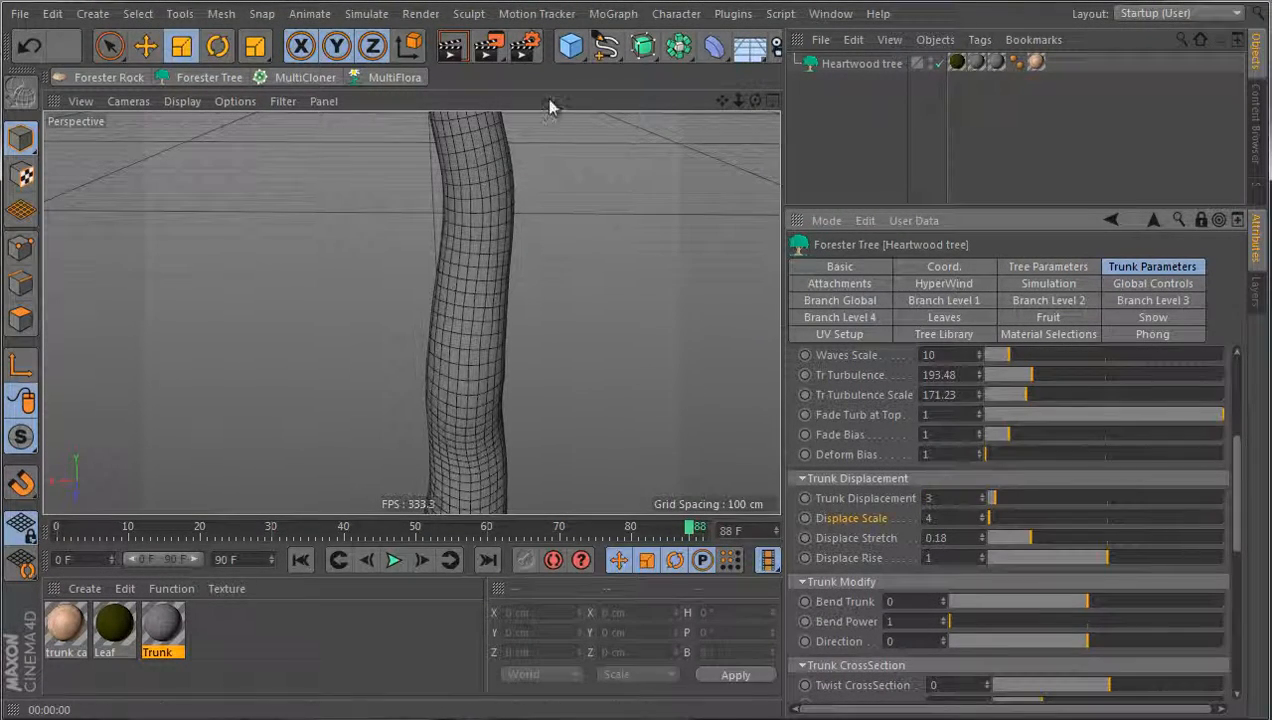
left_click(491, 50)
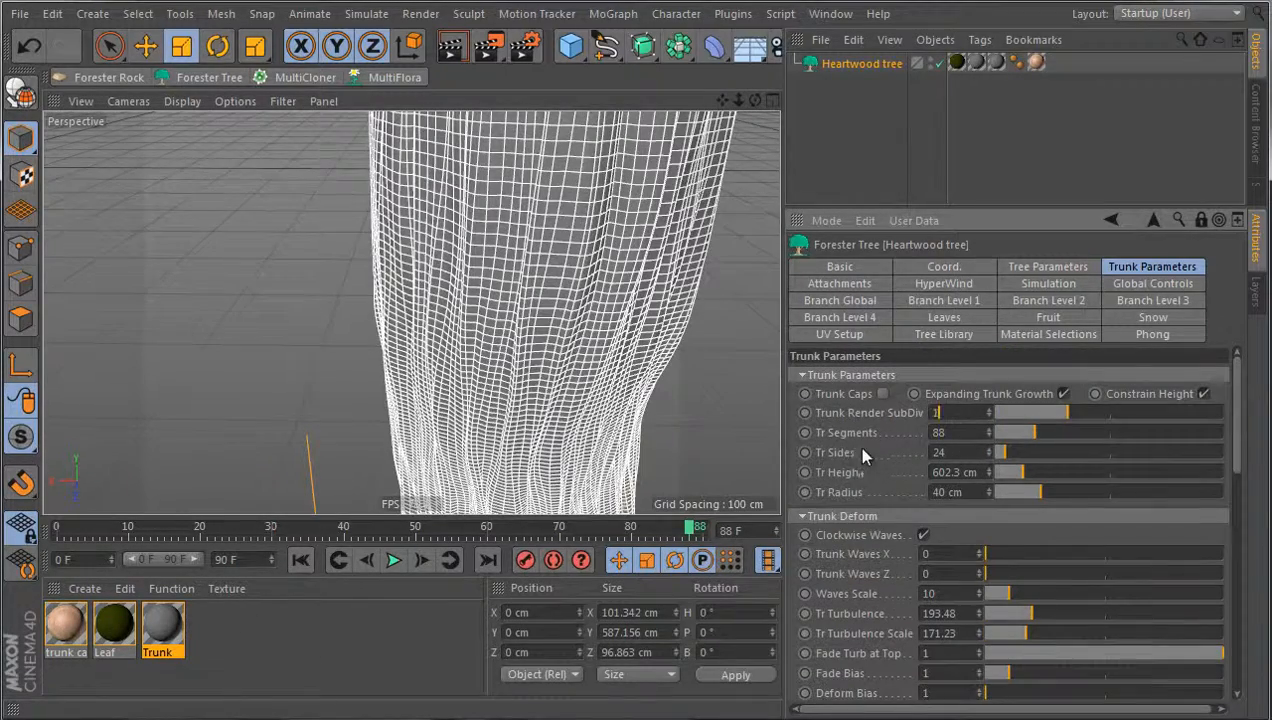
Set the Trunk Render SubDiv to 1 and bring the whole lower trunk into view
left_click(858, 453)
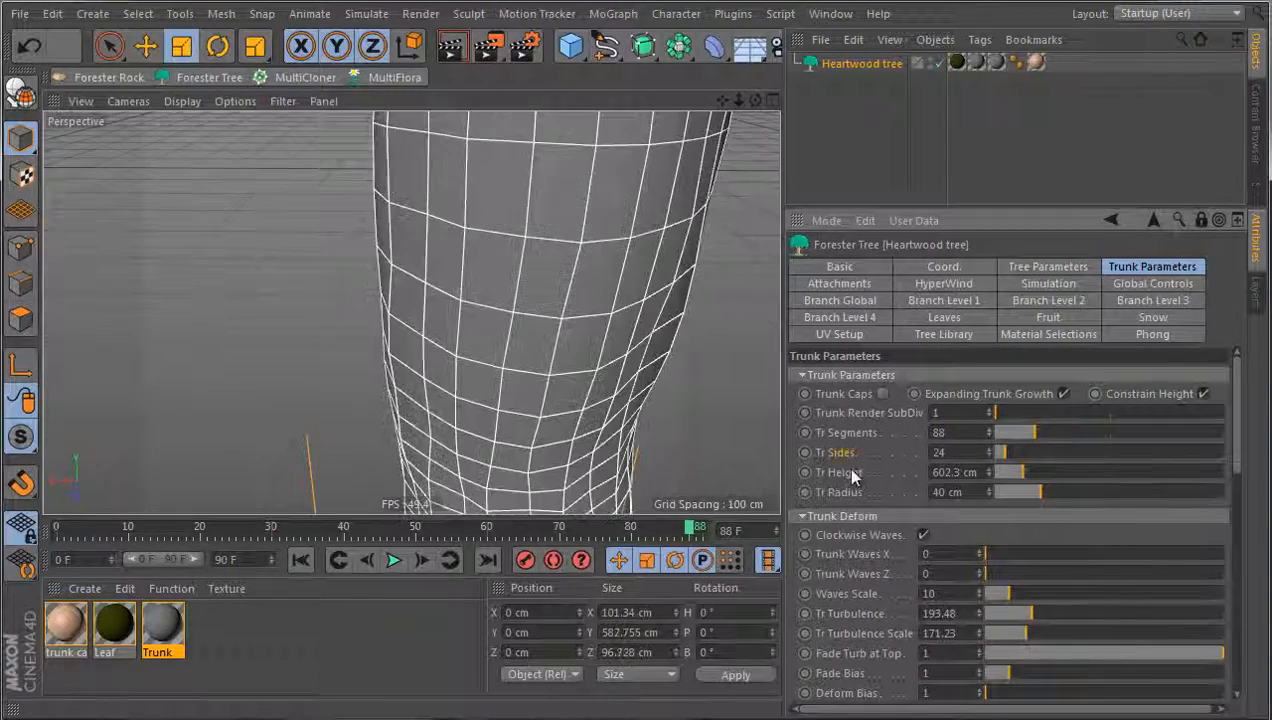
scroll(352, 363, "down", 8)
left_click_drag(491, 305, 524, 318, "alt")
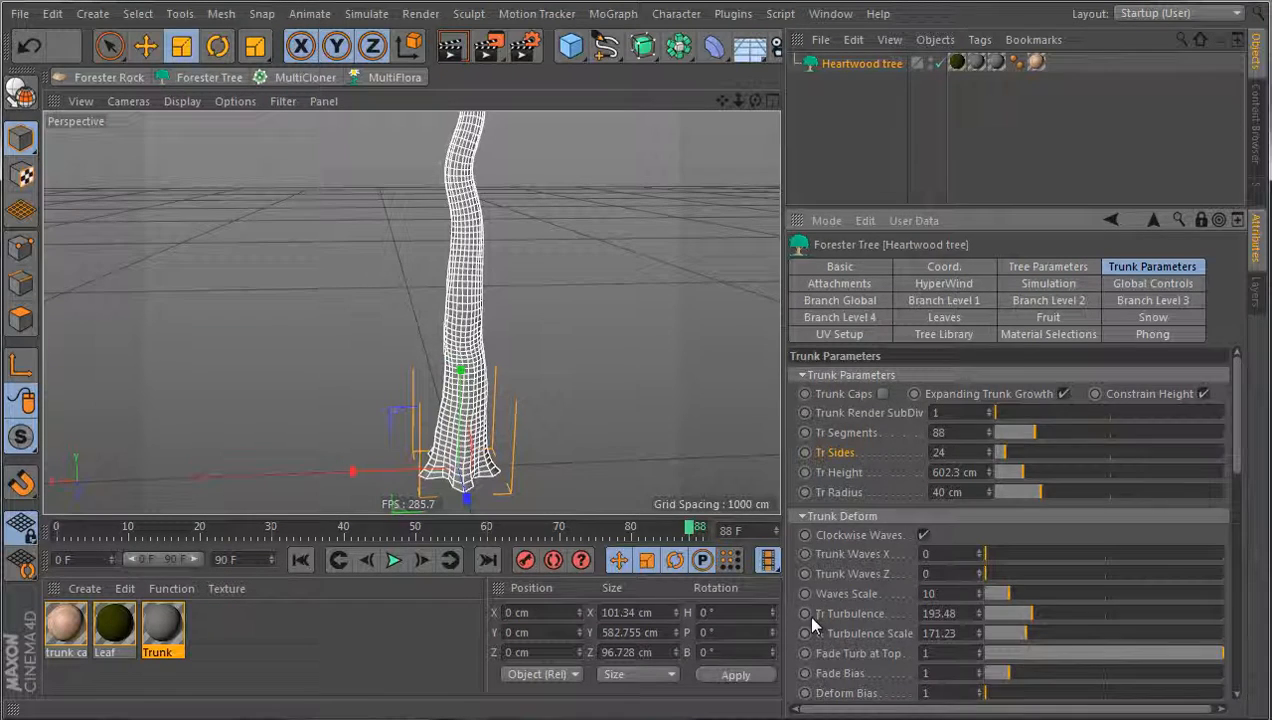
Set the Trunk Displacement to 6.49 and the Displace Scale to 6, and render the trunk to the Picture Viewer
scroll(812, 610, "down", 5)
mouse_move(997, 499)
left_mouse_down()
mouse_move(1022, 498)
mouse_move(1001, 499)
left_mouse_up()
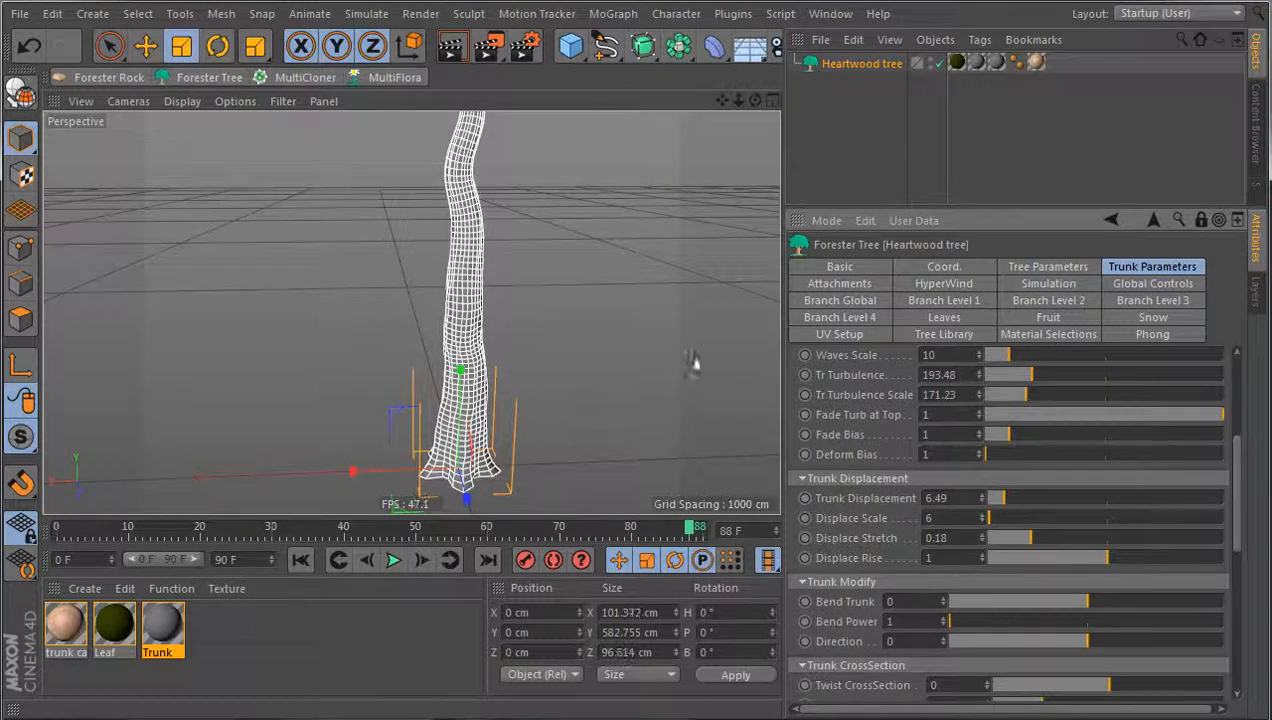
left_click(488, 44)
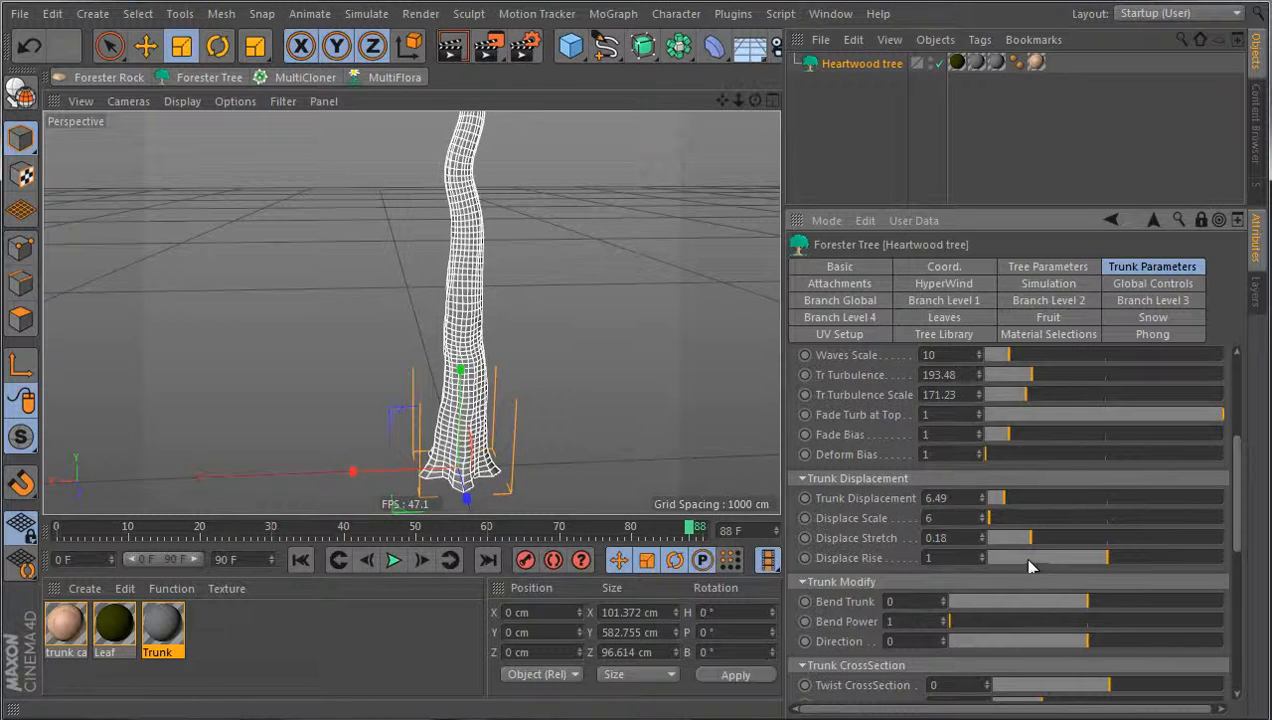
Raise the Trunk Displacement to 10 and deselect the Heartwood tree
double_click(932, 498)
type("10")
left_click(897, 519)
left_click(682, 431)
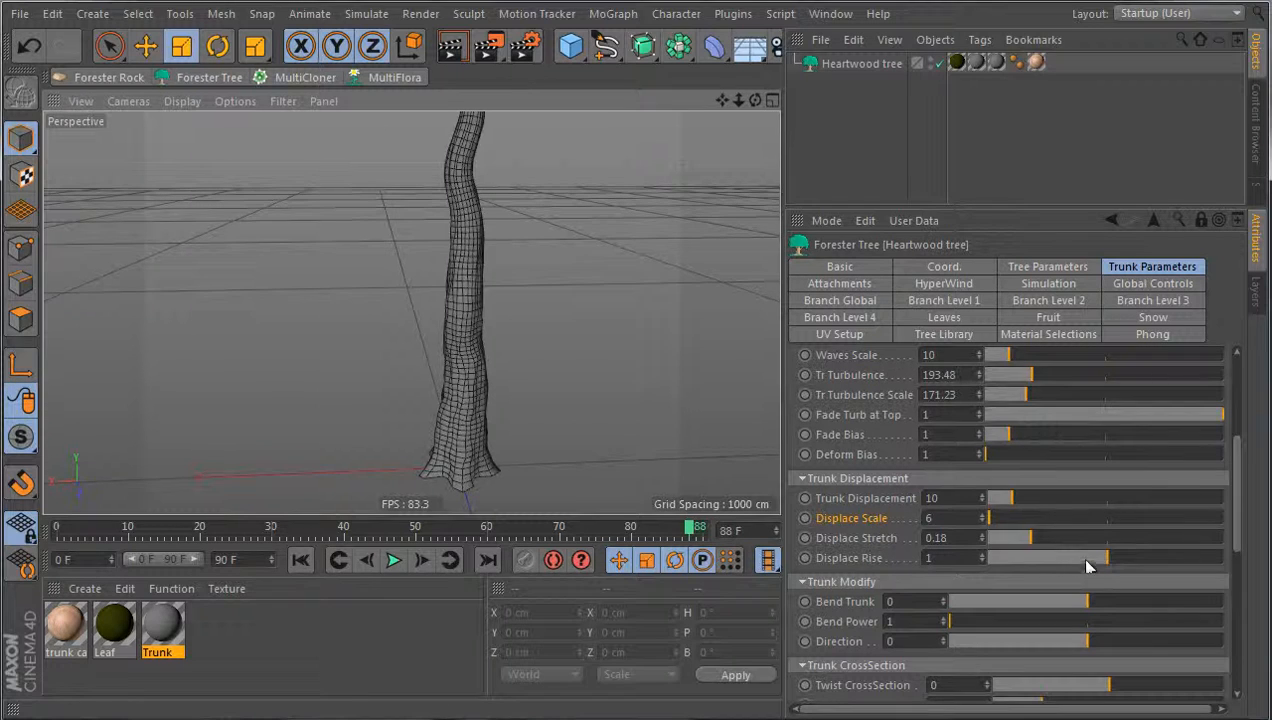
Lower the Displace Rise to 0, raise it to 2, and render the trunk to the Picture Viewer
left_click_drag(1087, 560, 988, 563)
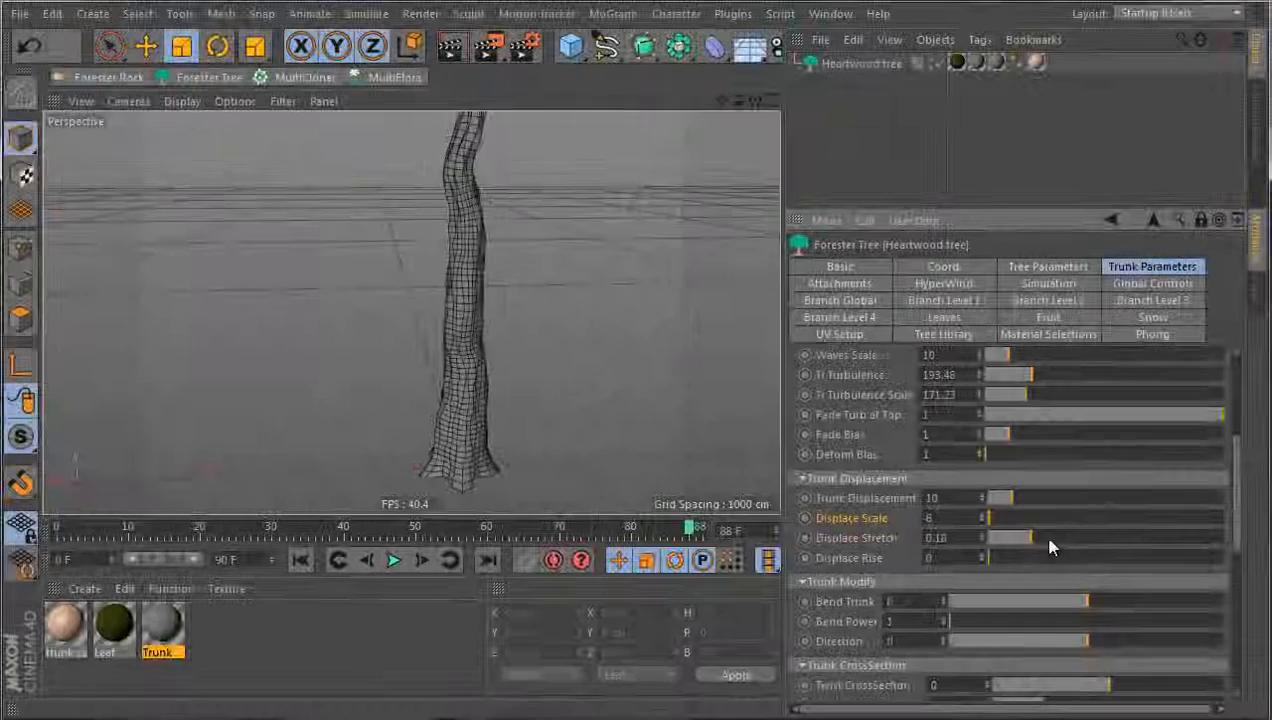
left_click_drag(1045, 556, 1236, 545)
left_click(483, 48)
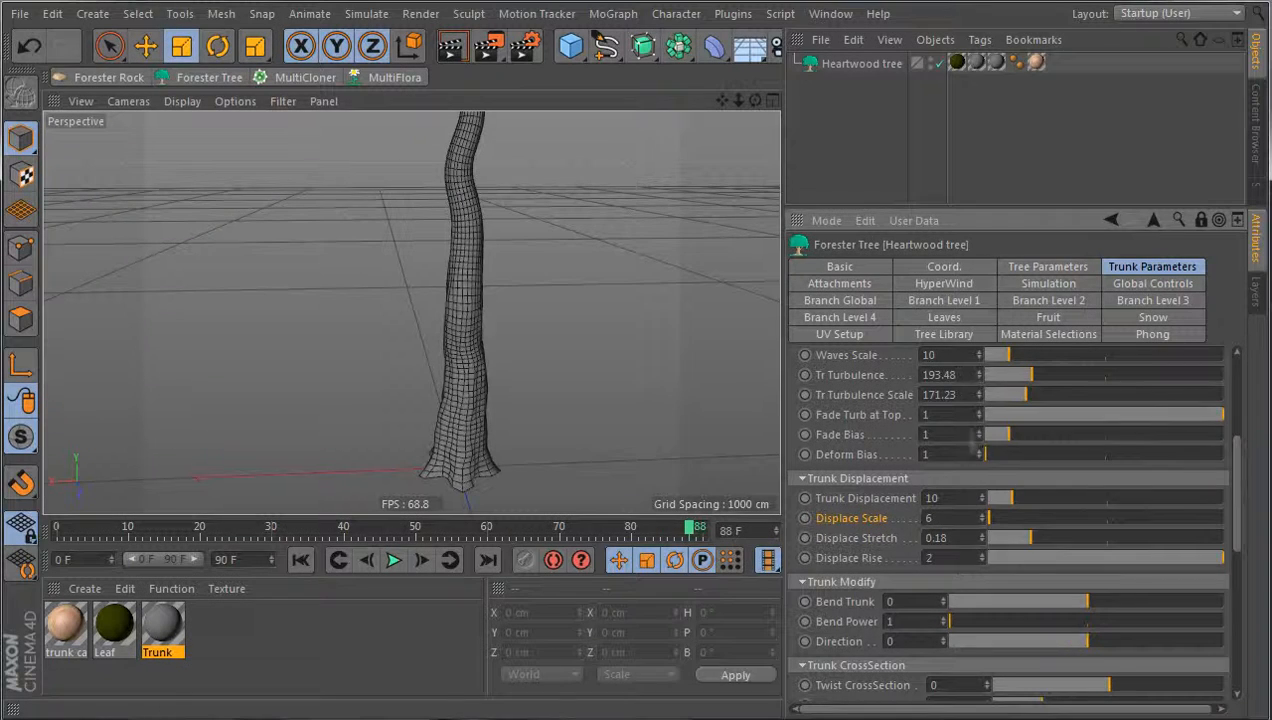
Set the Displace Rise to 5 and render the trunk to the Picture Viewer
left_click_drag(952, 552, 862, 551)
type("5")
key("Return")
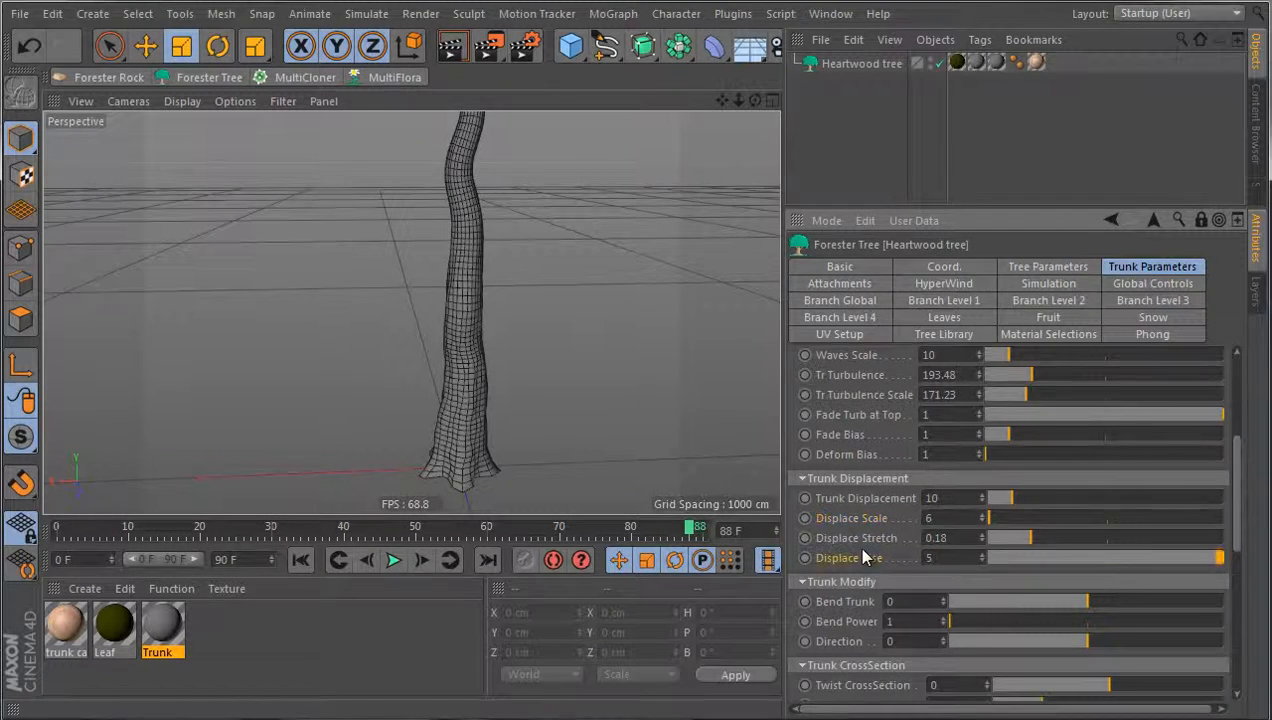
left_click(486, 48)
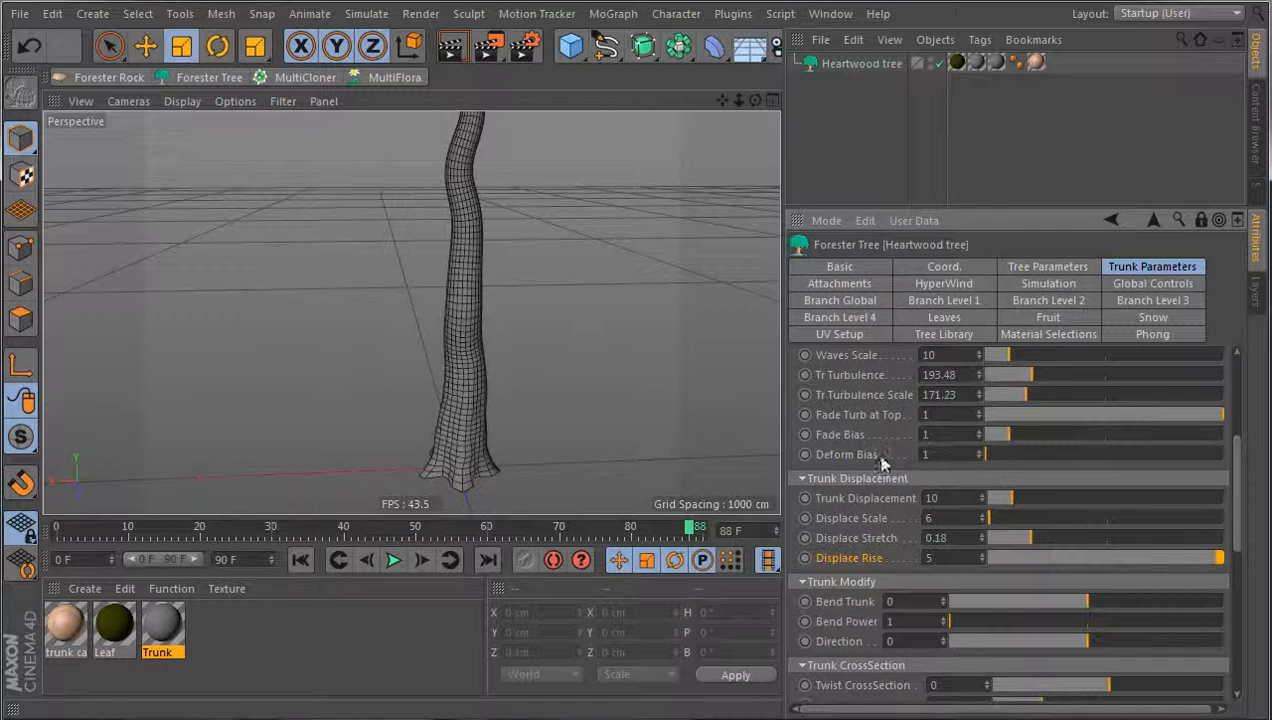
Set the Trunk Render SubDiv to 10 and render the subdivided trunk to the Picture Viewer
scroll(852, 426, "up", 5)
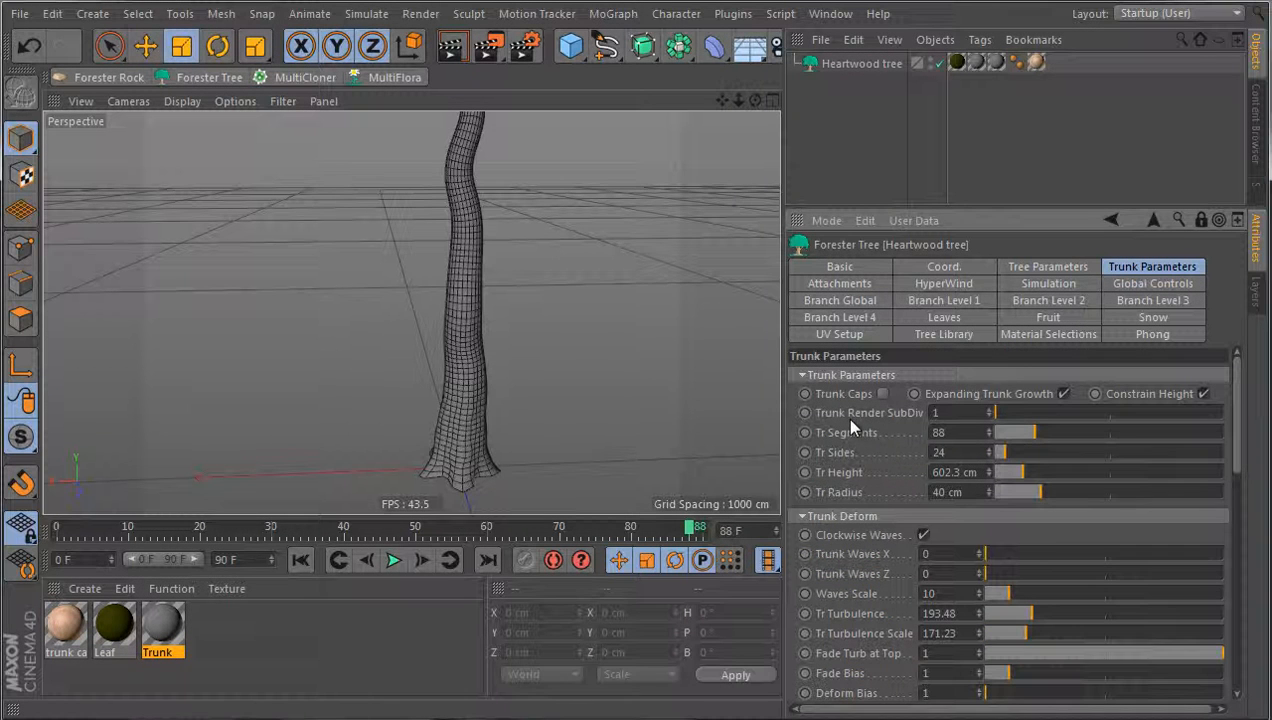
left_click_drag(942, 412, 898, 413)
type("10")
left_click(880, 474)
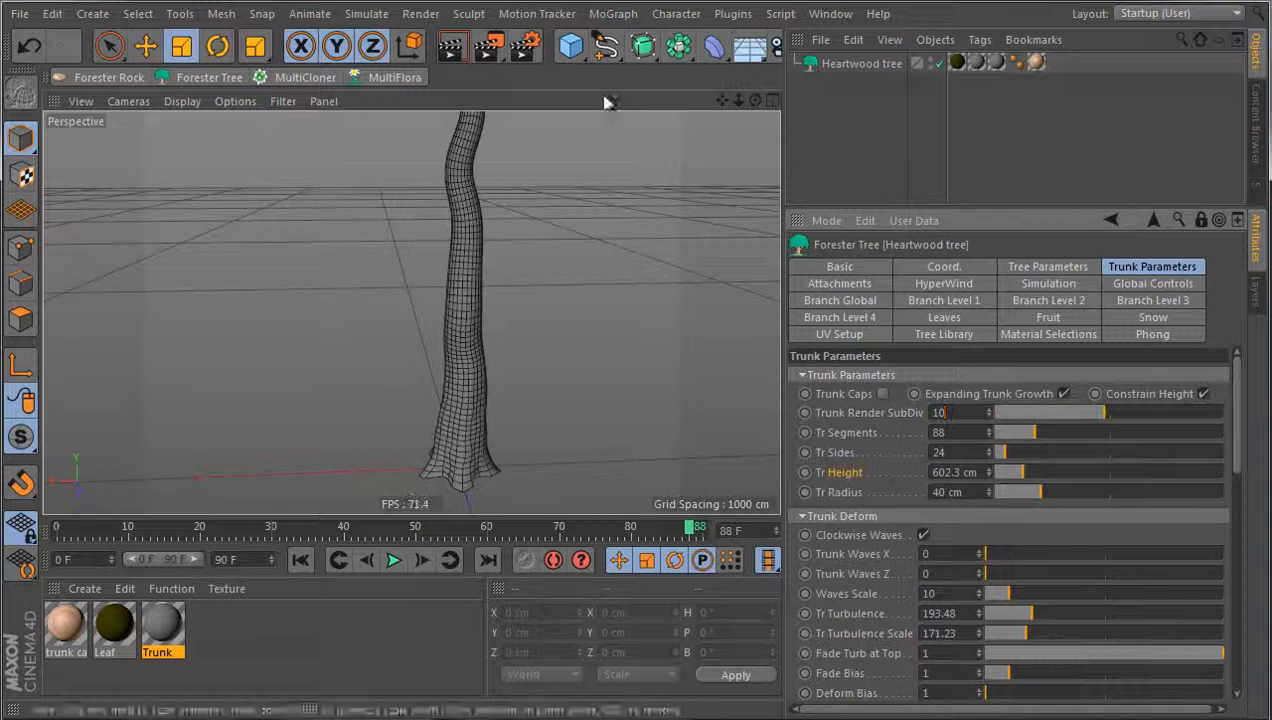
left_click(492, 47)
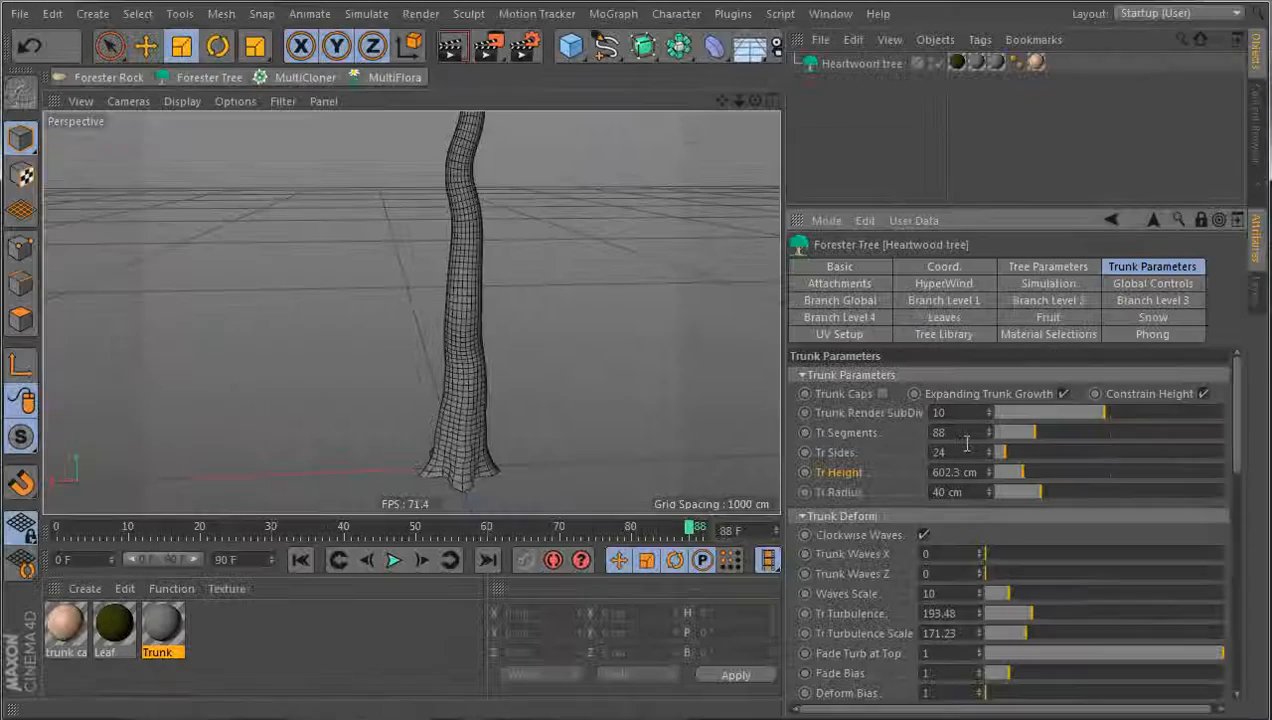
Reset the Displace Rise to its default of 1 and set the Trunk Displacement to 5, rendering to the Picture Viewer after each change
scroll(846, 478, "down", 5)
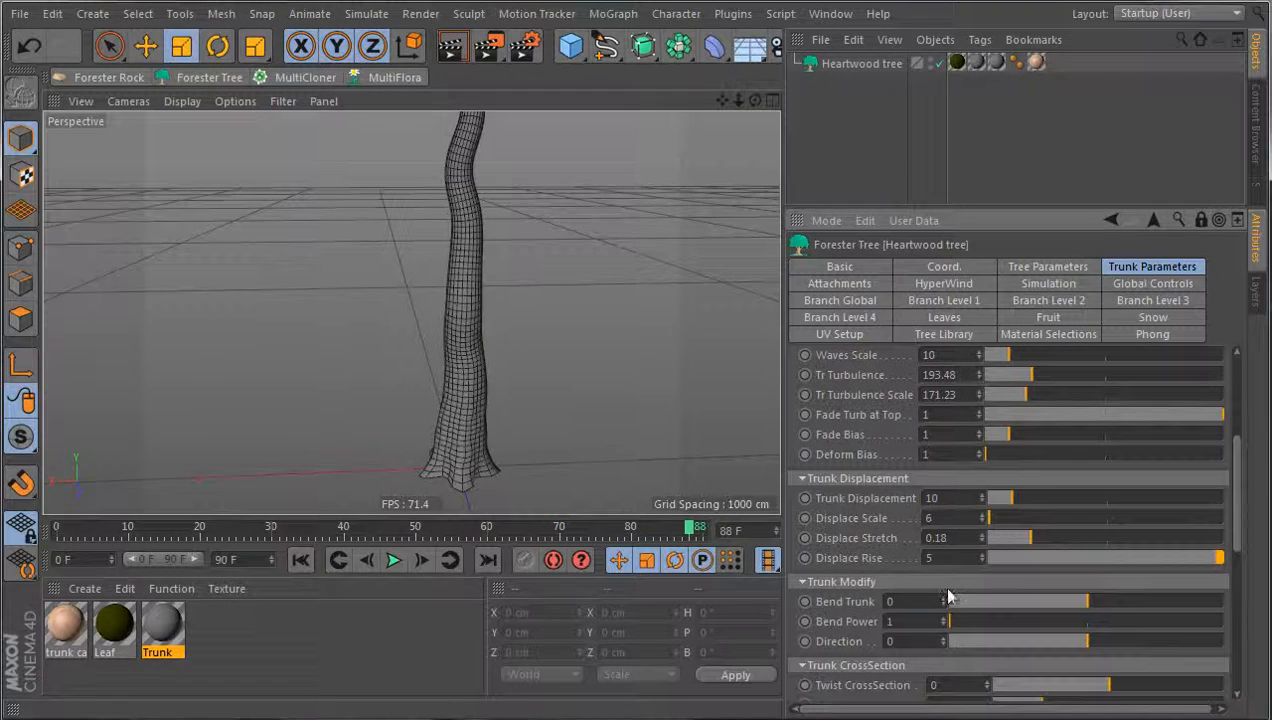
right_click(982, 558)
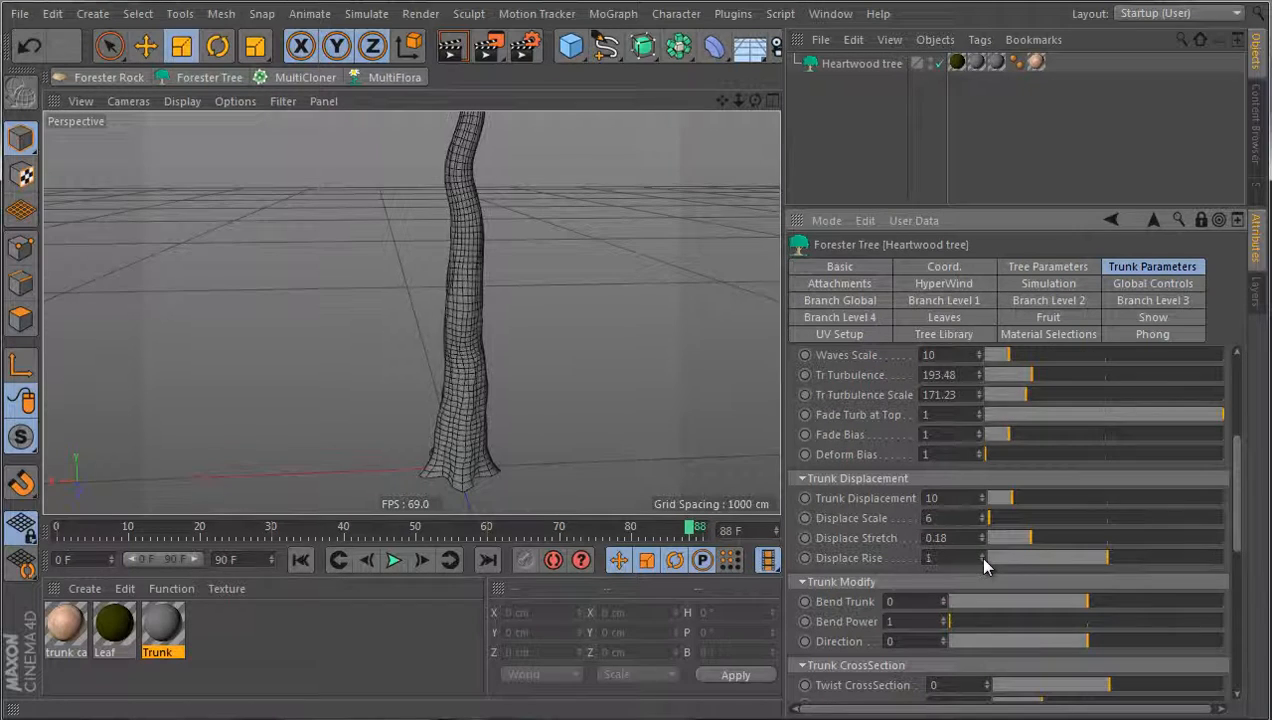
left_click(488, 46)
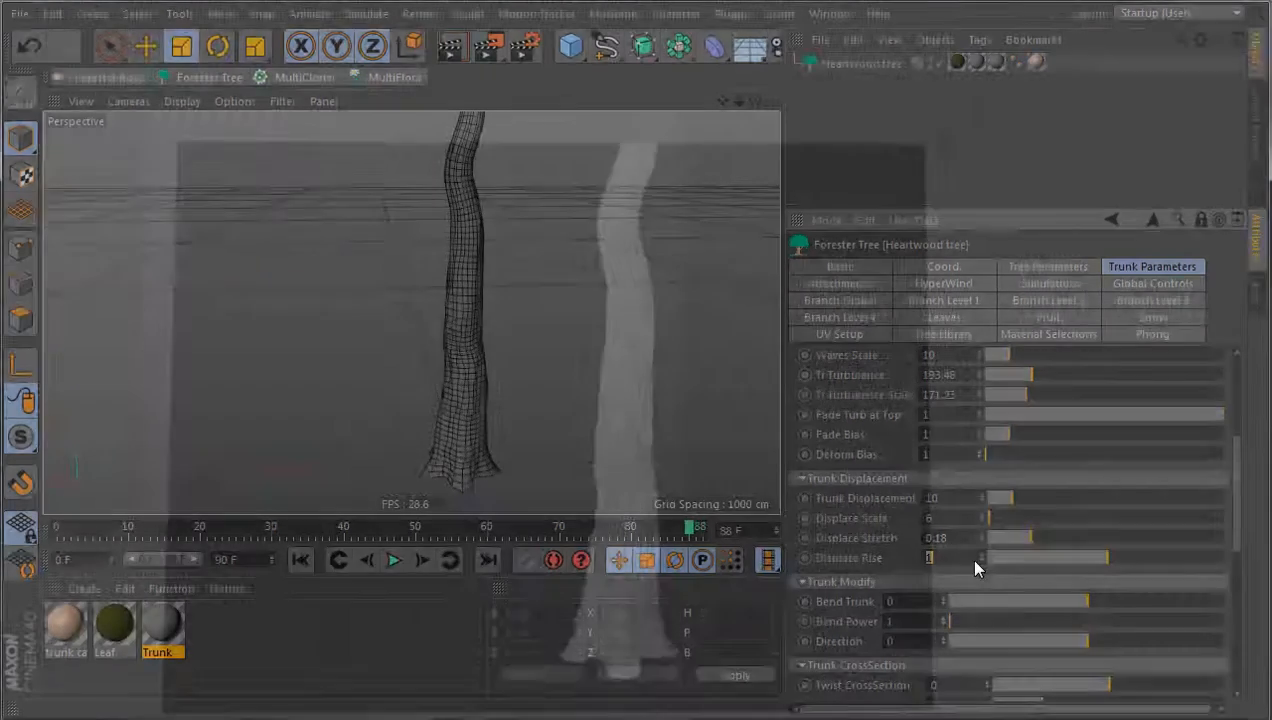
key("Return")
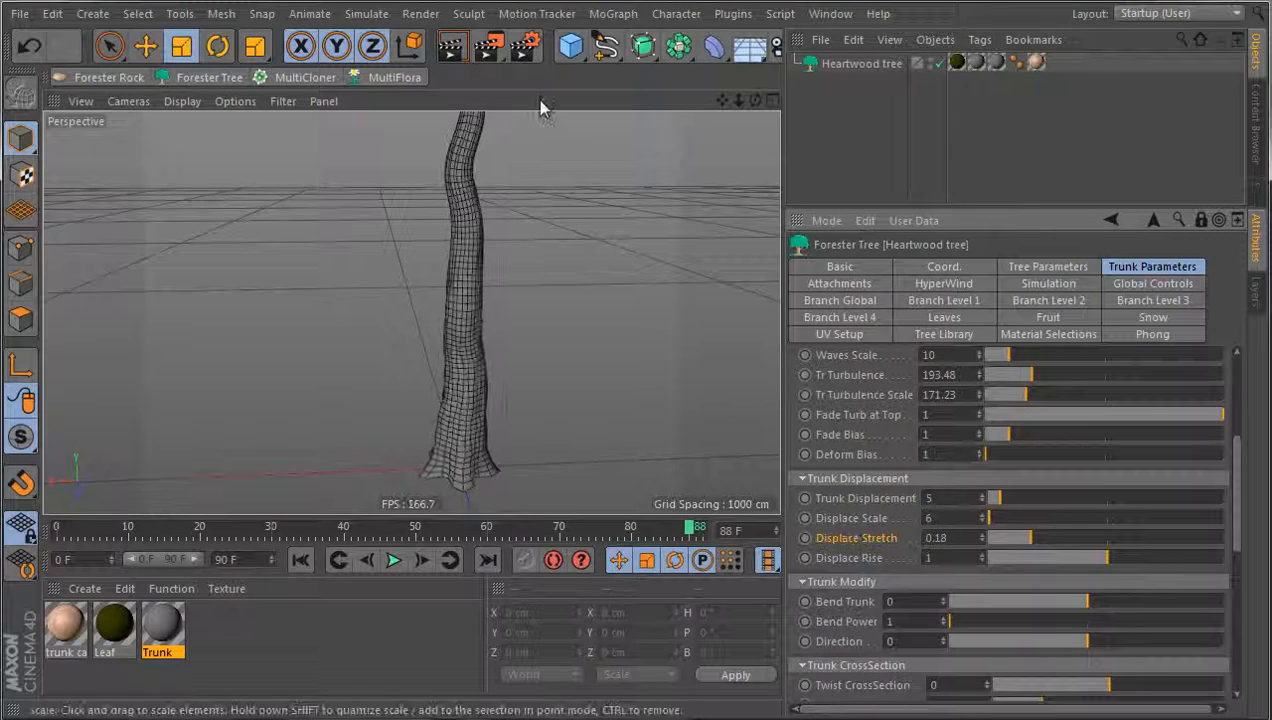
left_click(488, 46)
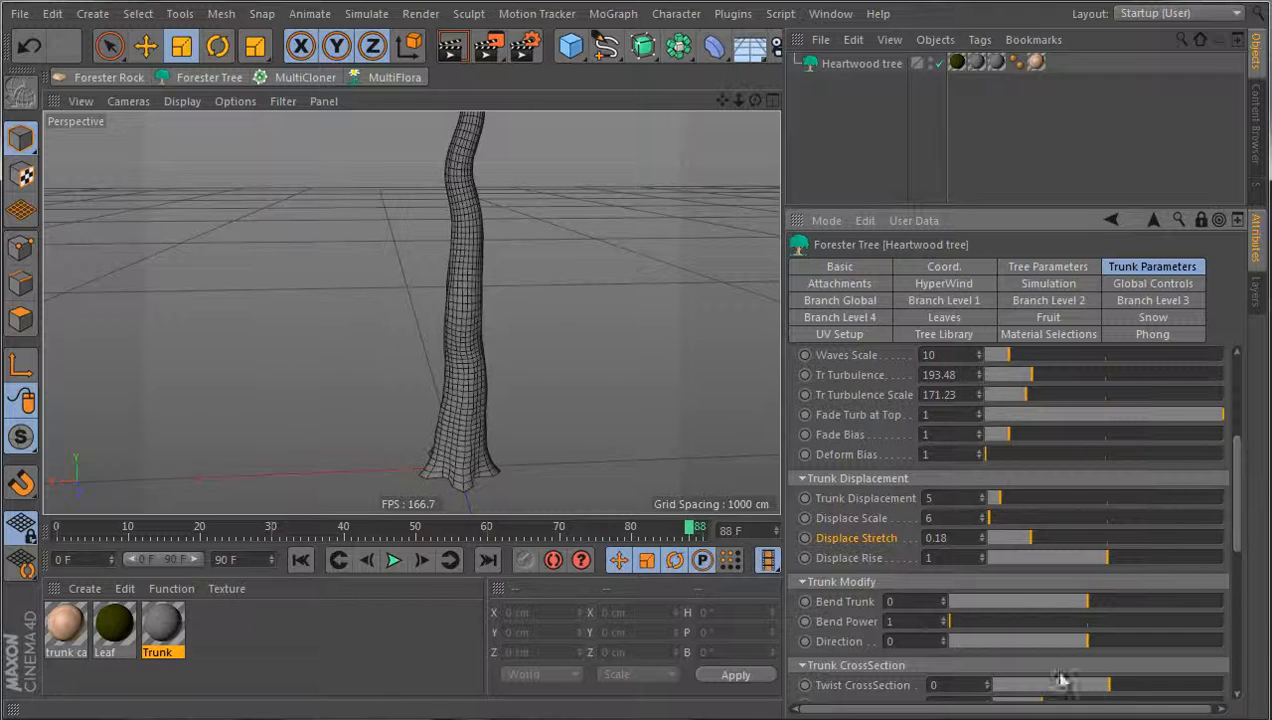
Set the Twist CrossSection to 433.85, render the trunk with a Displace Scale of 12, and lower the scale to 8
left_click_drag(1116, 690, 1158, 690)
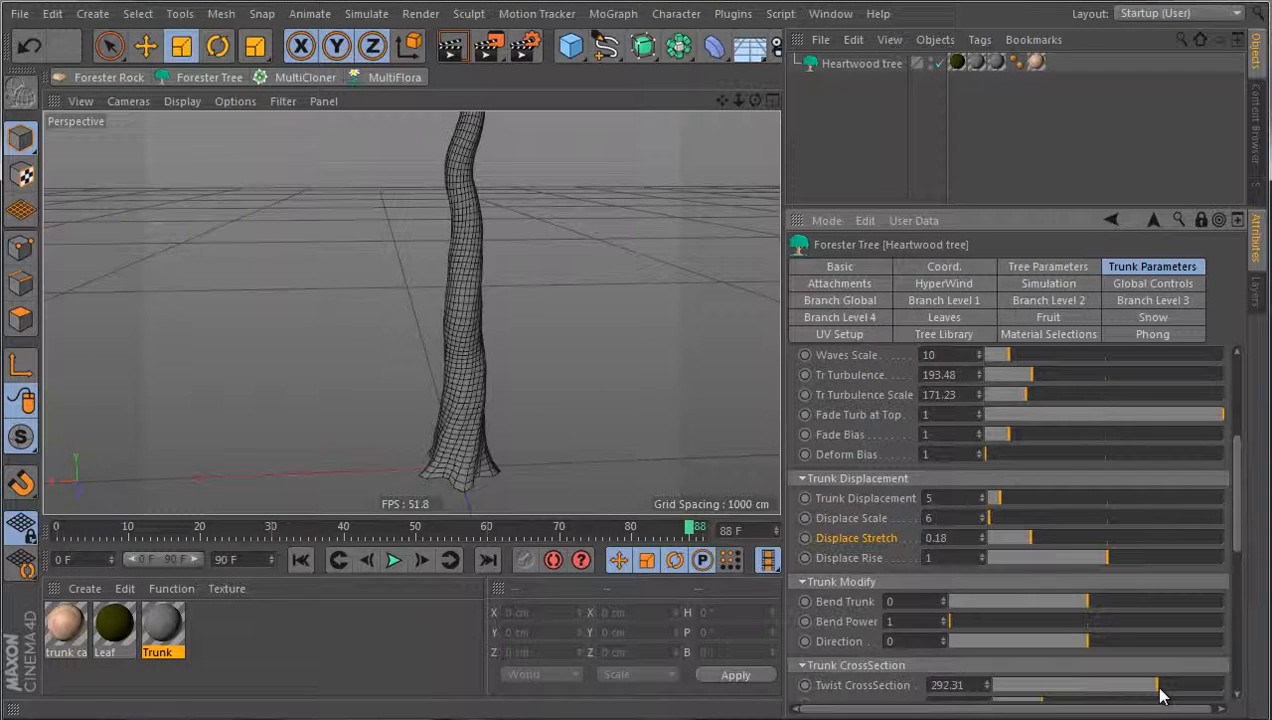
left_click_drag(1160, 695, 1180, 690)
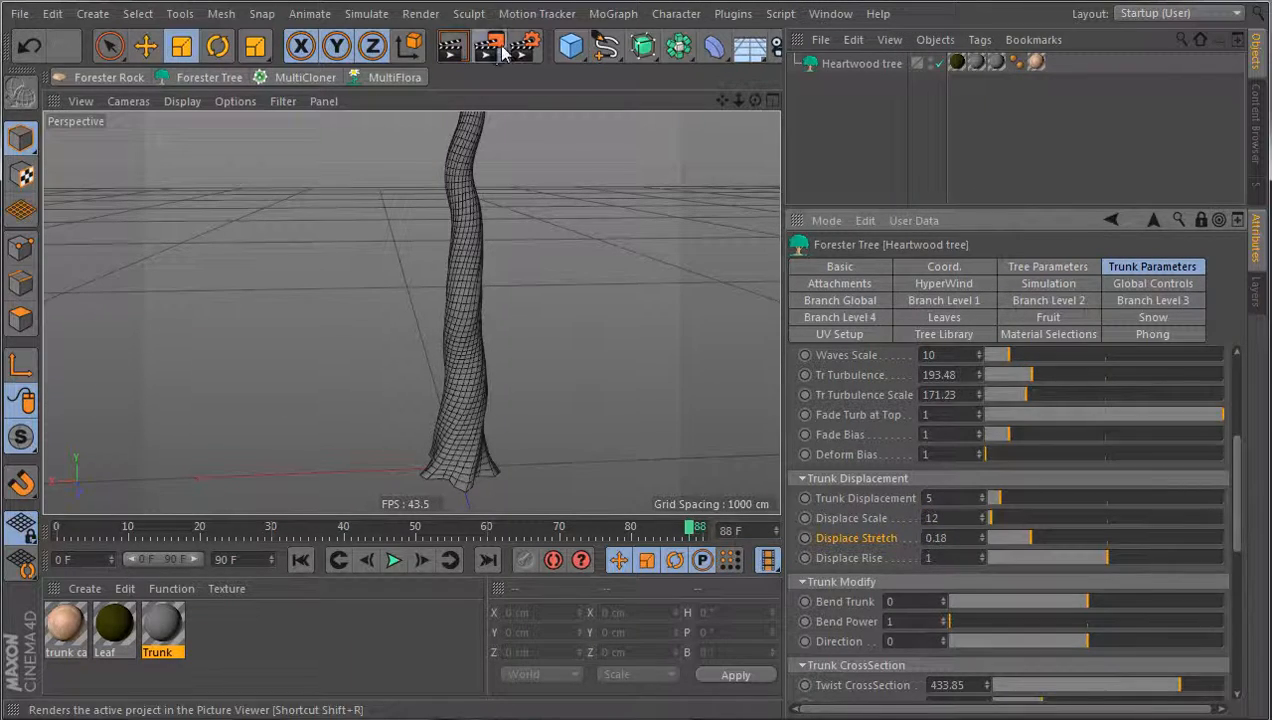
left_click(487, 44)
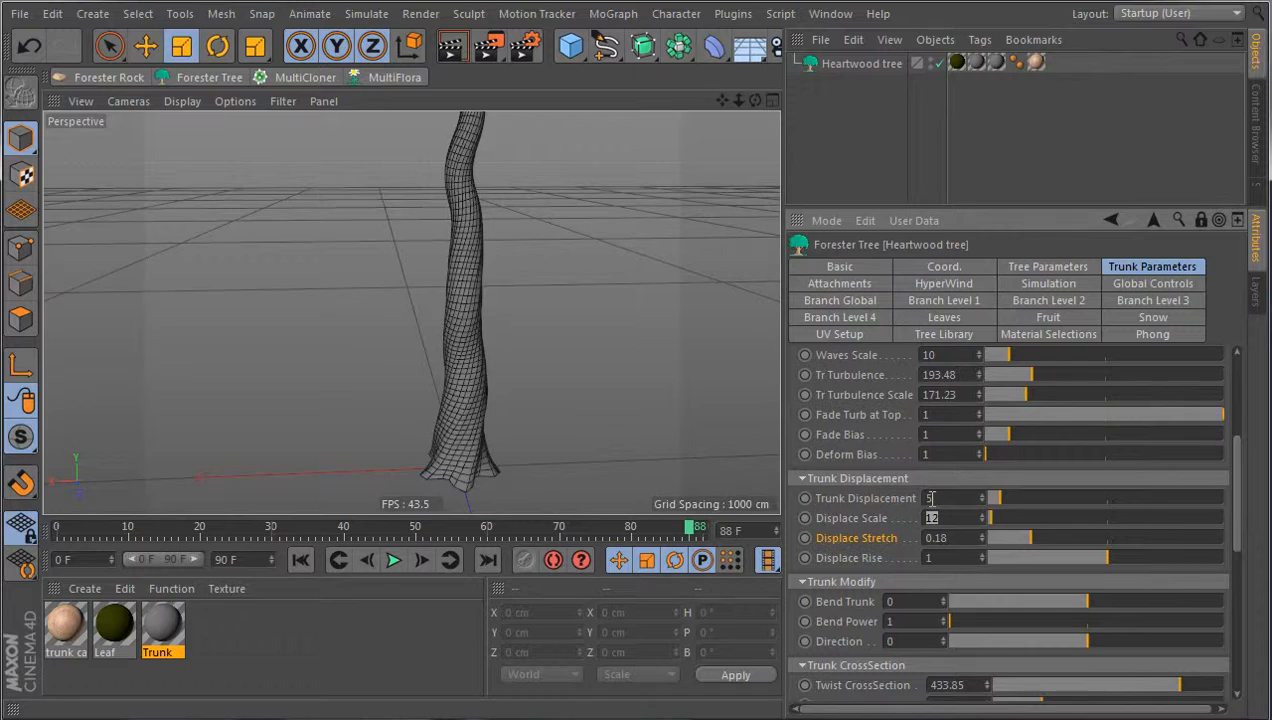
key("Return")
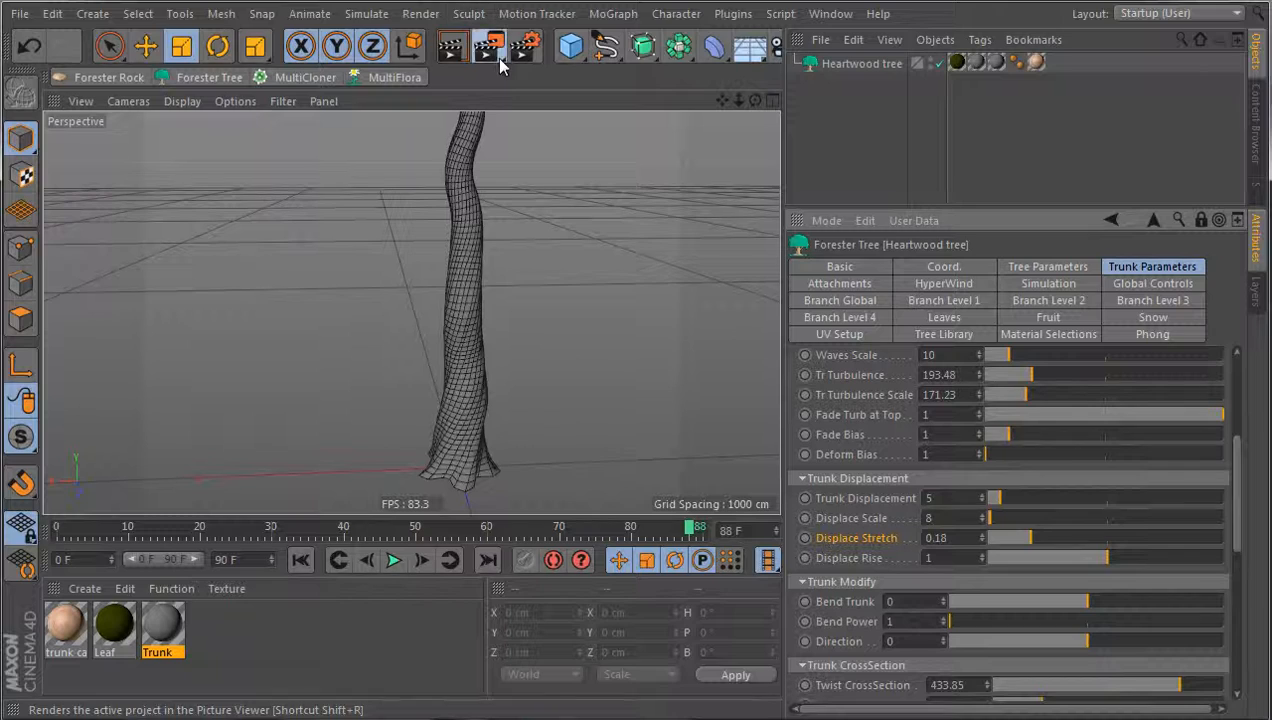
Render the twisted trunk to the Picture Viewer and set the Twist CrossSection to 0
left_click(499, 59)
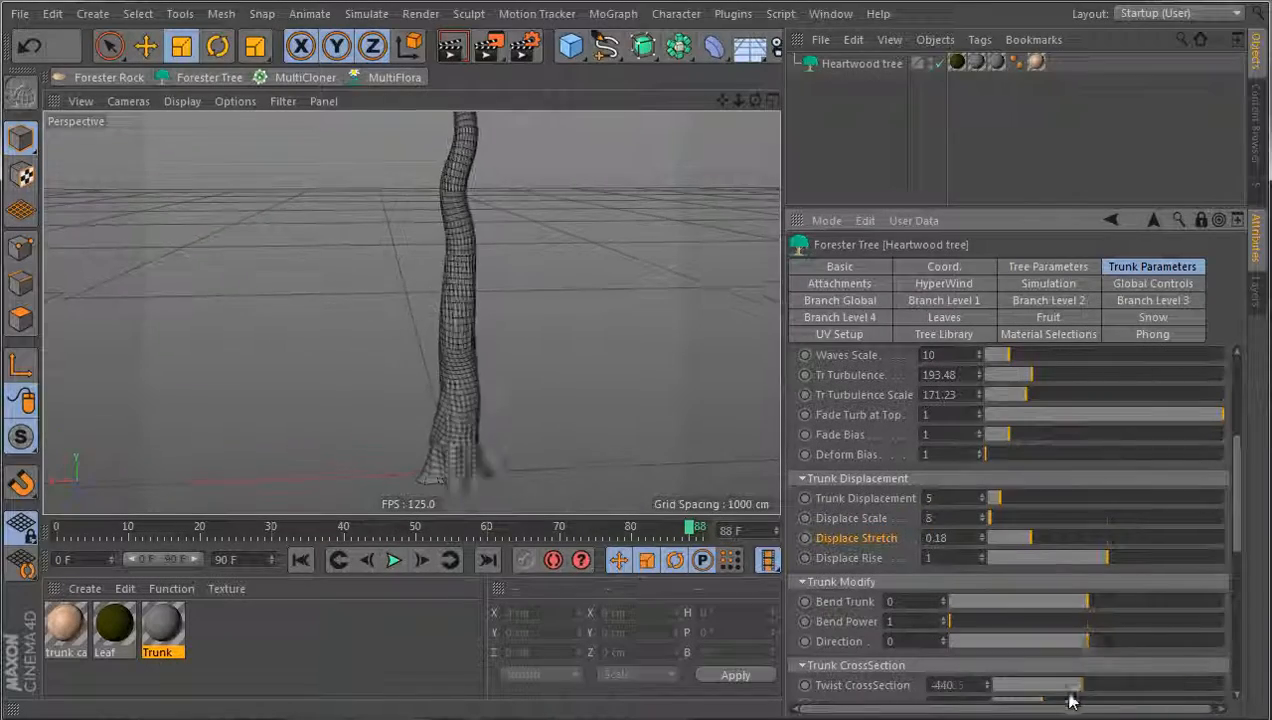
left_click_drag(1073, 690, 985, 690)
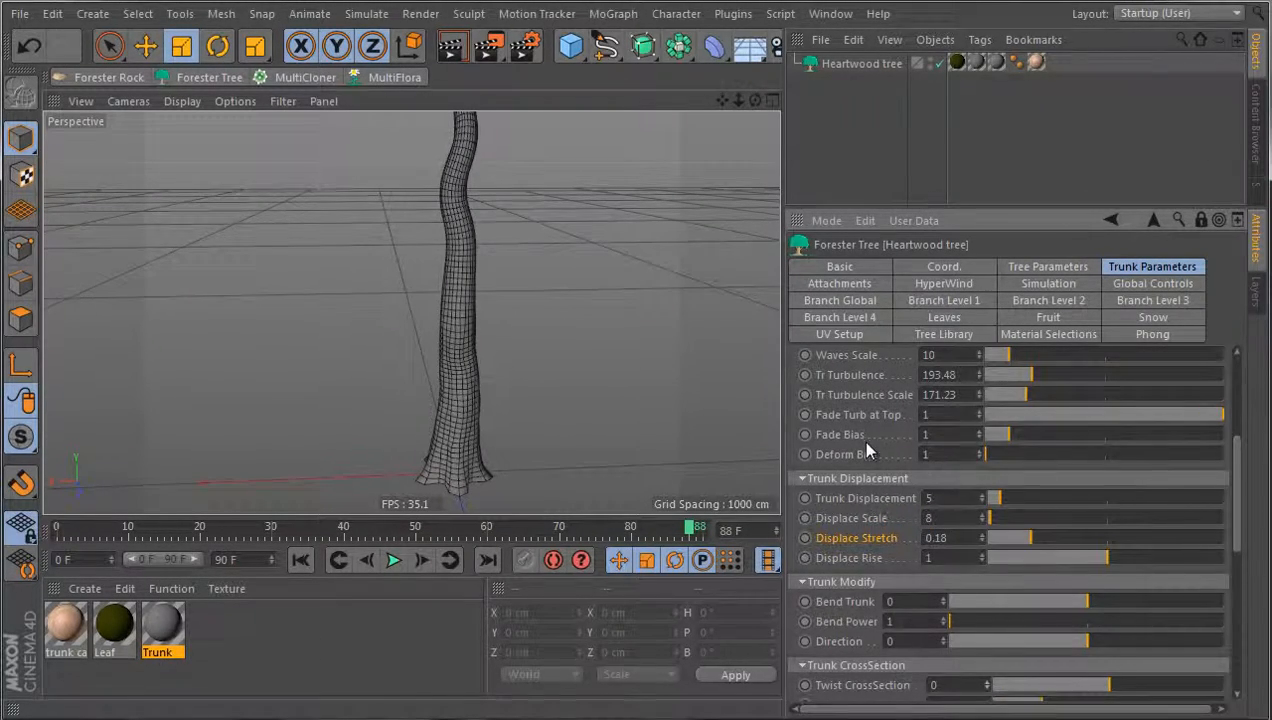
Try higher Tr Segments and Tr Sides values to densify the trunk mesh, and undo the change
scroll(858, 427, "up", 5)
scroll(870, 590, "down", 5)
scroll(986, 514, "up", 5)
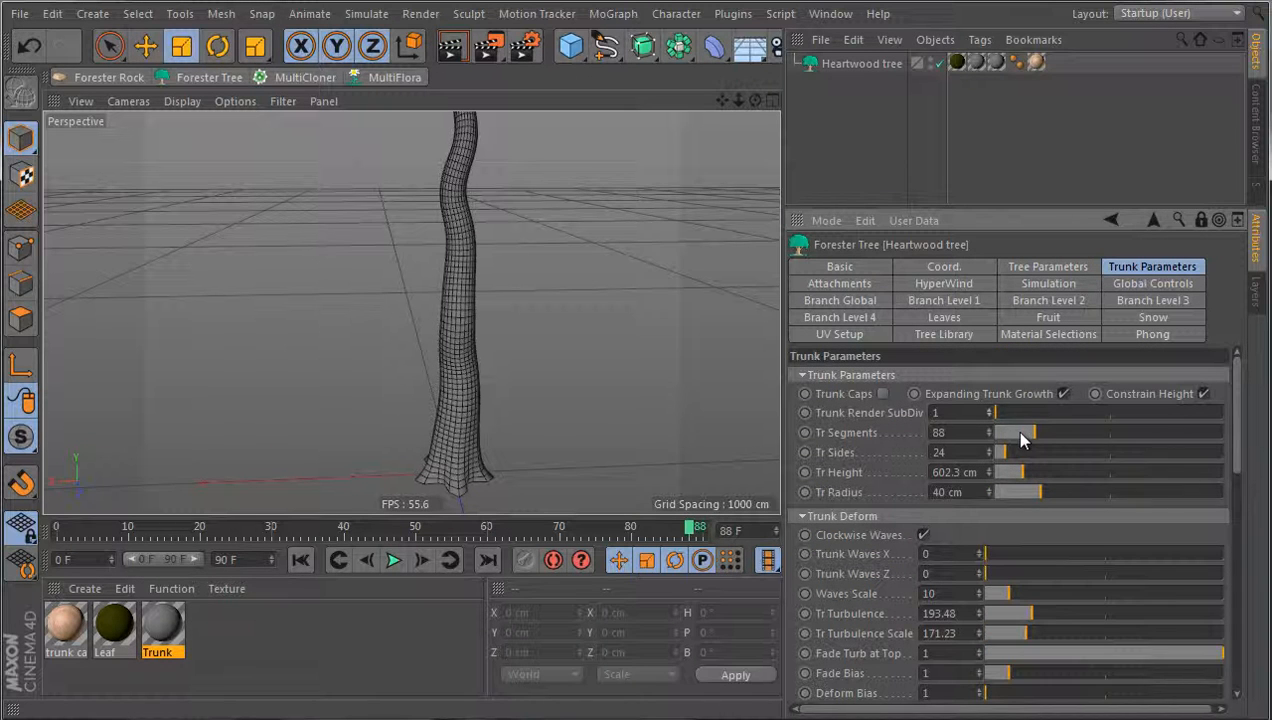
left_click_drag(1032, 434, 1050, 463)
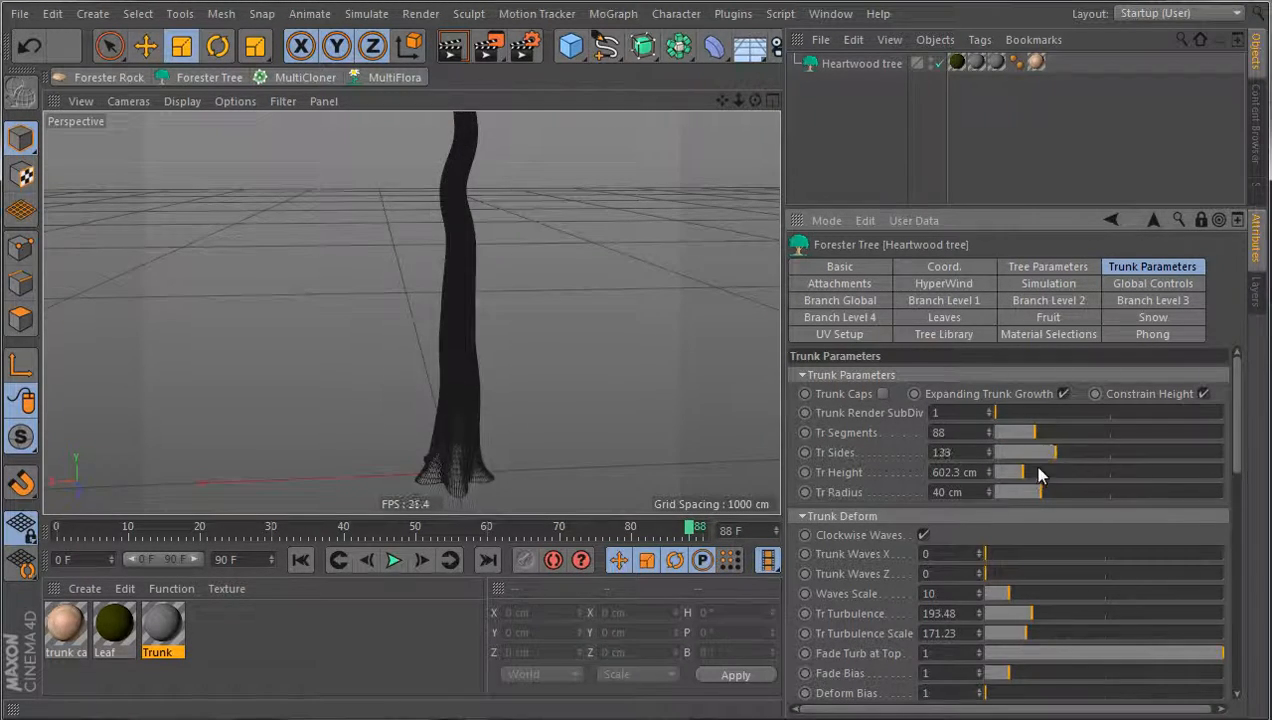
key("ctrl+z")
Flatten the trunk by setting the Tr Height to 0 cm and the Tr Turbulence to 0
scroll(543, 458, "down", 5)
left_click_drag(584, 428, 615, 445, "alt")
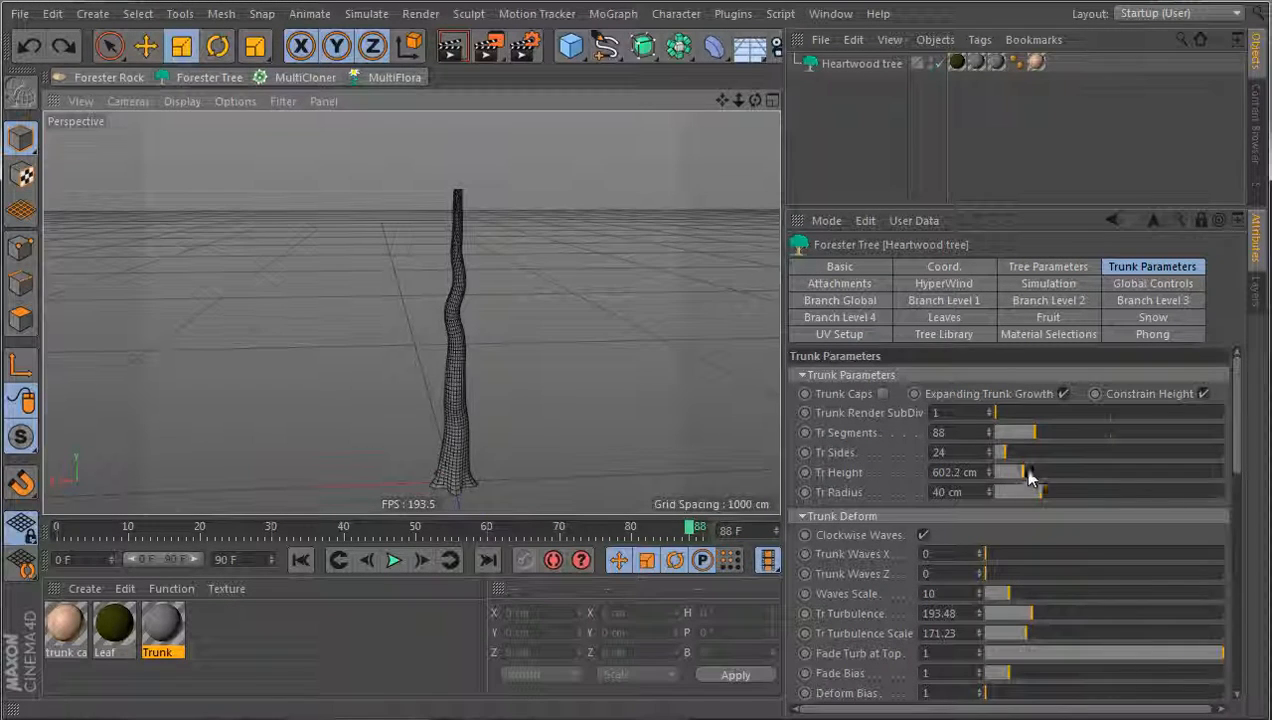
left_click_drag(1030, 478, 991, 486)
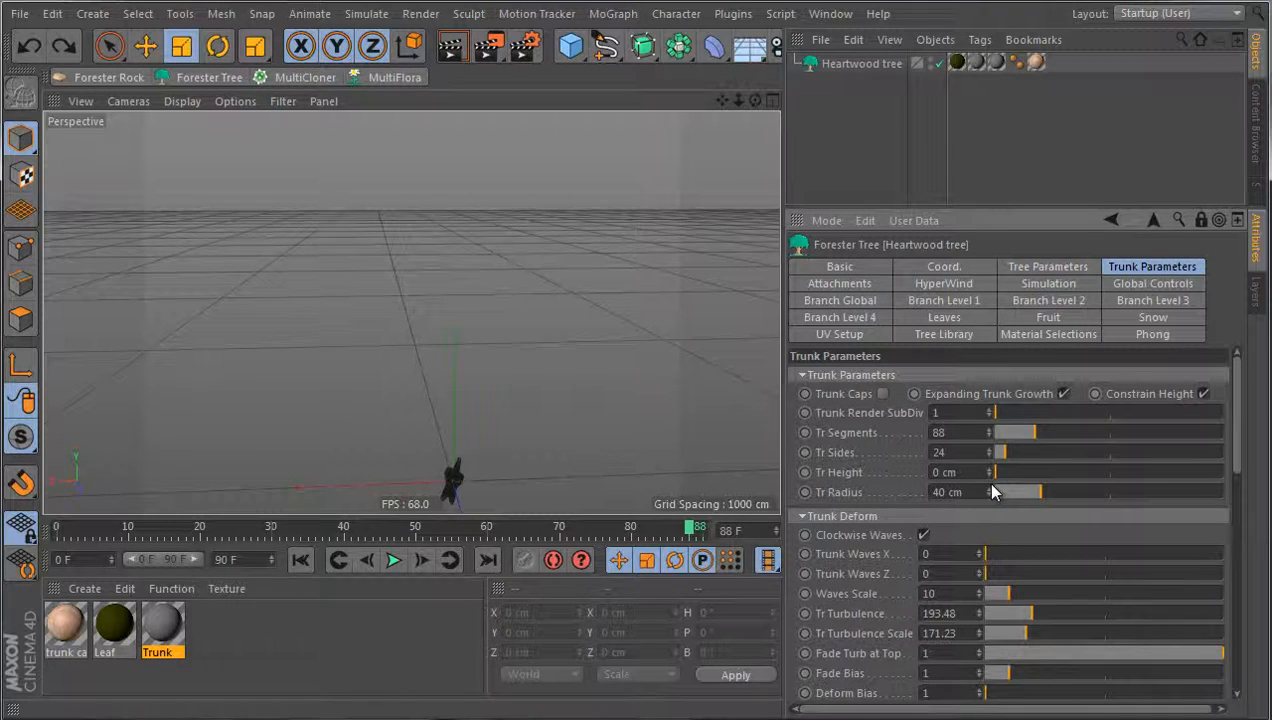
scroll(480, 470, "up", 10)
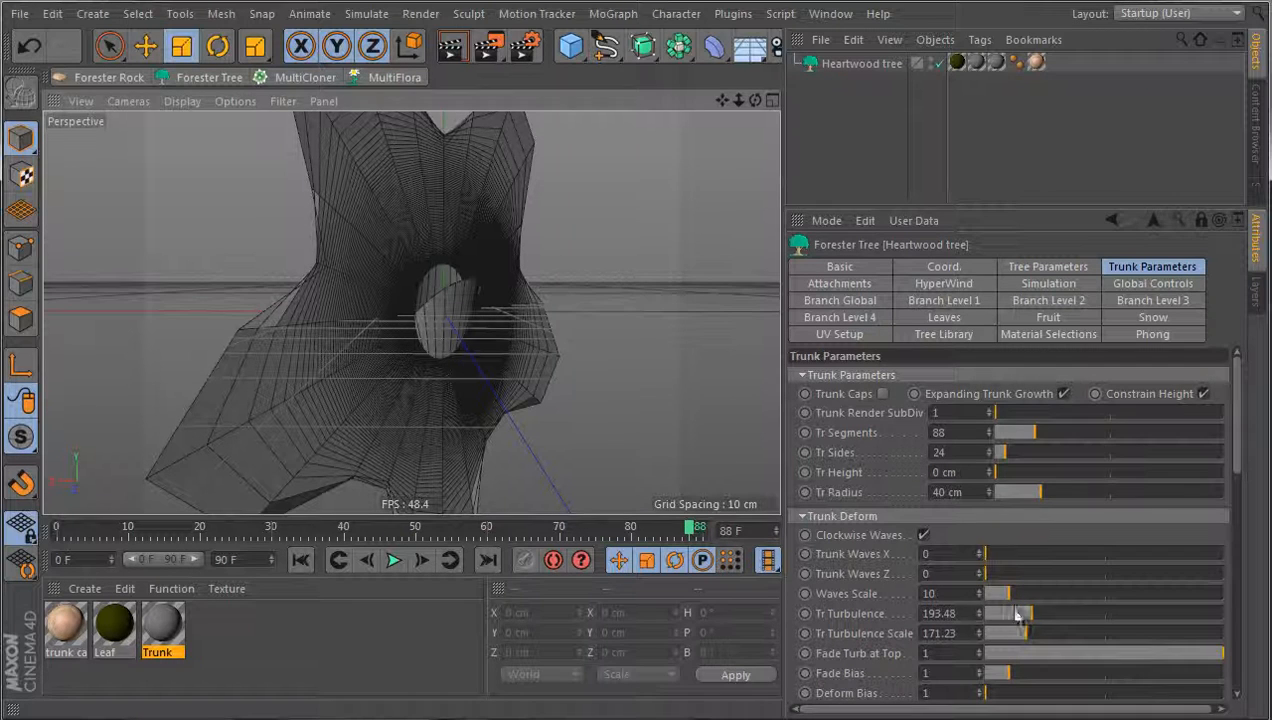
left_click_drag(1017, 614, 980, 620)
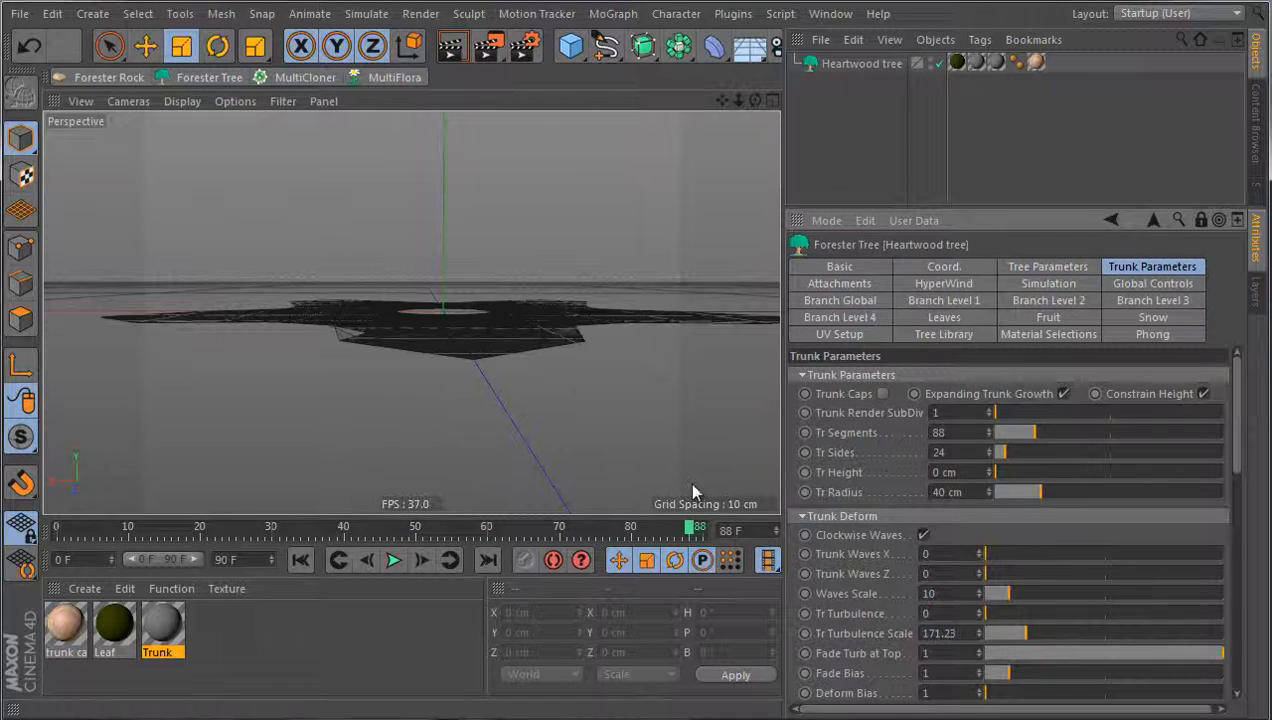
scroll(390, 352, "down", 4)
left_click_drag(434, 368, 522, 436, "alt")
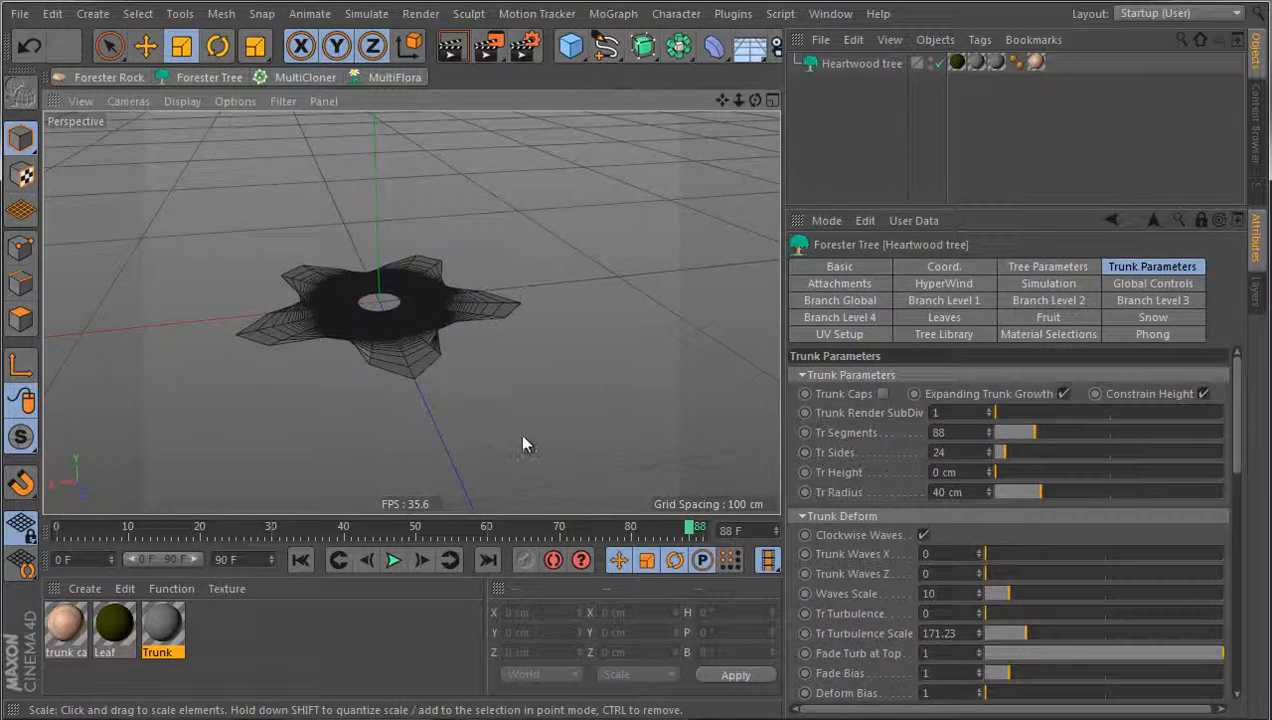
Undo the trunk's height and turbulence changes and try a different Tr Radius
key("ctrl+z")
key("ctrl+z")
scroll(534, 478, "down", 5)
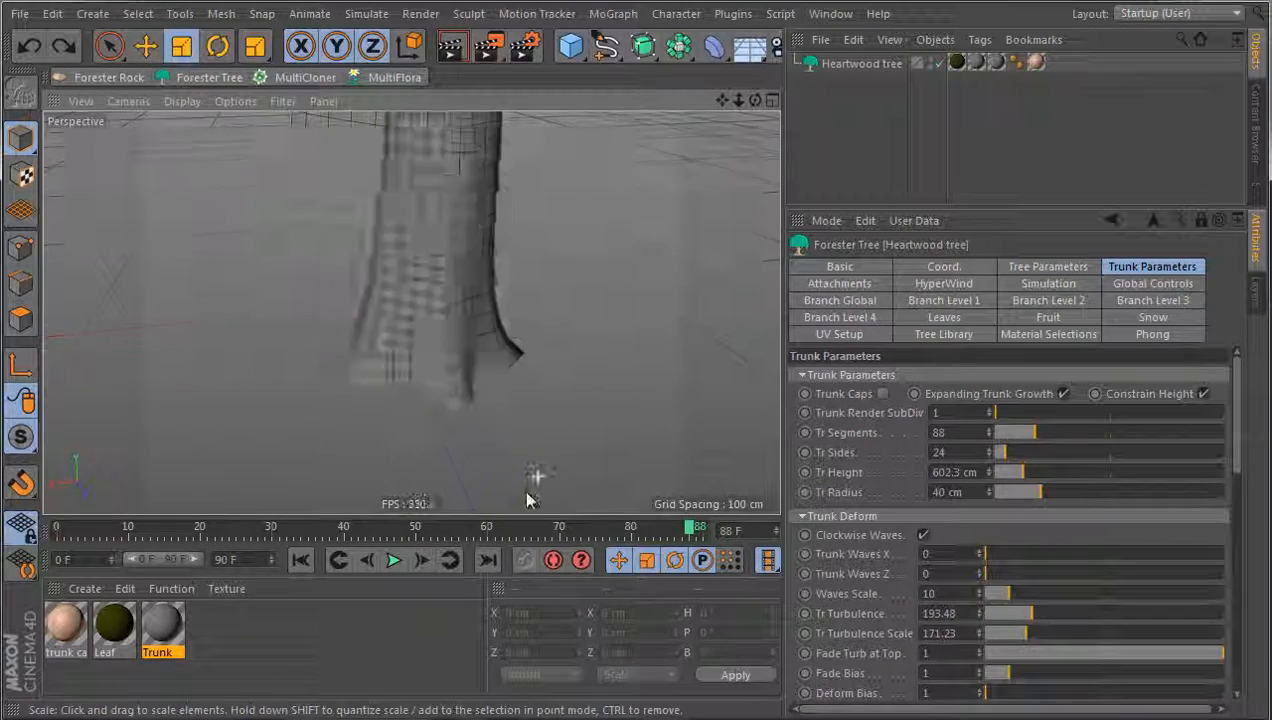
scroll(493, 406, "down", 5)
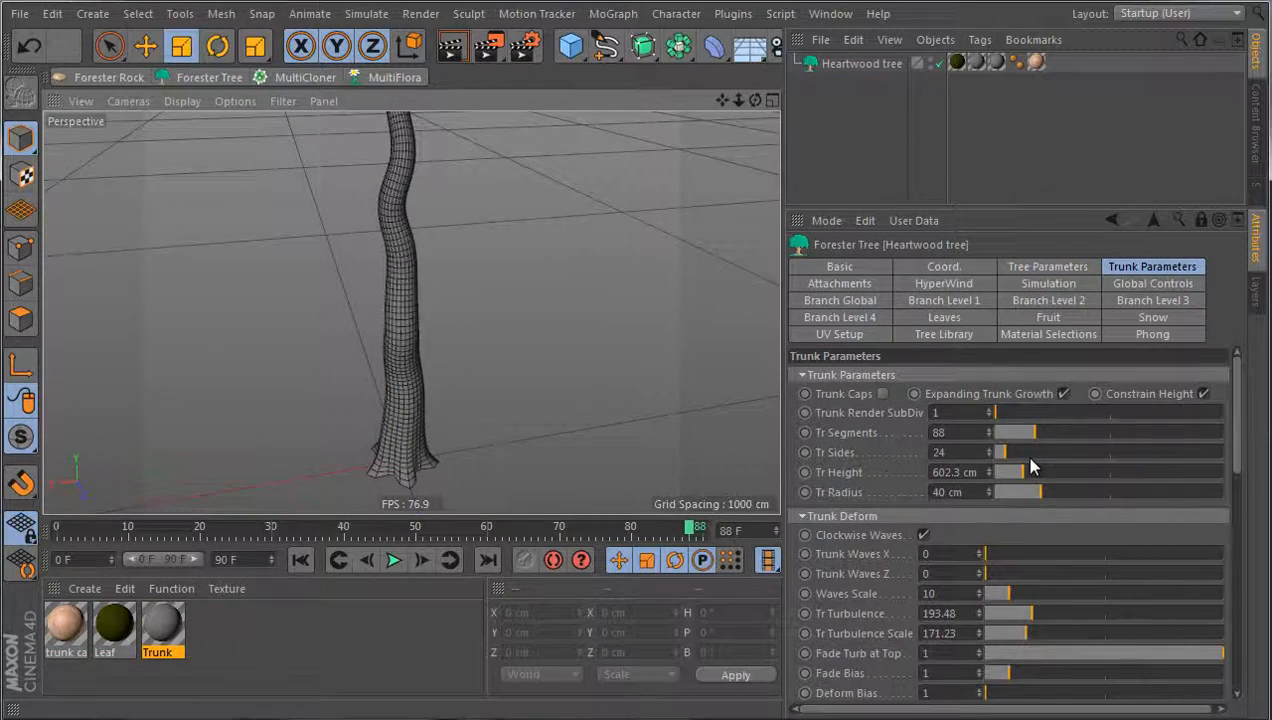
mouse_move(1046, 498)
left_mouse_down()
mouse_move(1185, 501)
mouse_move(1030, 509)
mouse_move(1082, 519)
mouse_move(1094, 514)
mouse_move(1042, 500)
left_mouse_up()
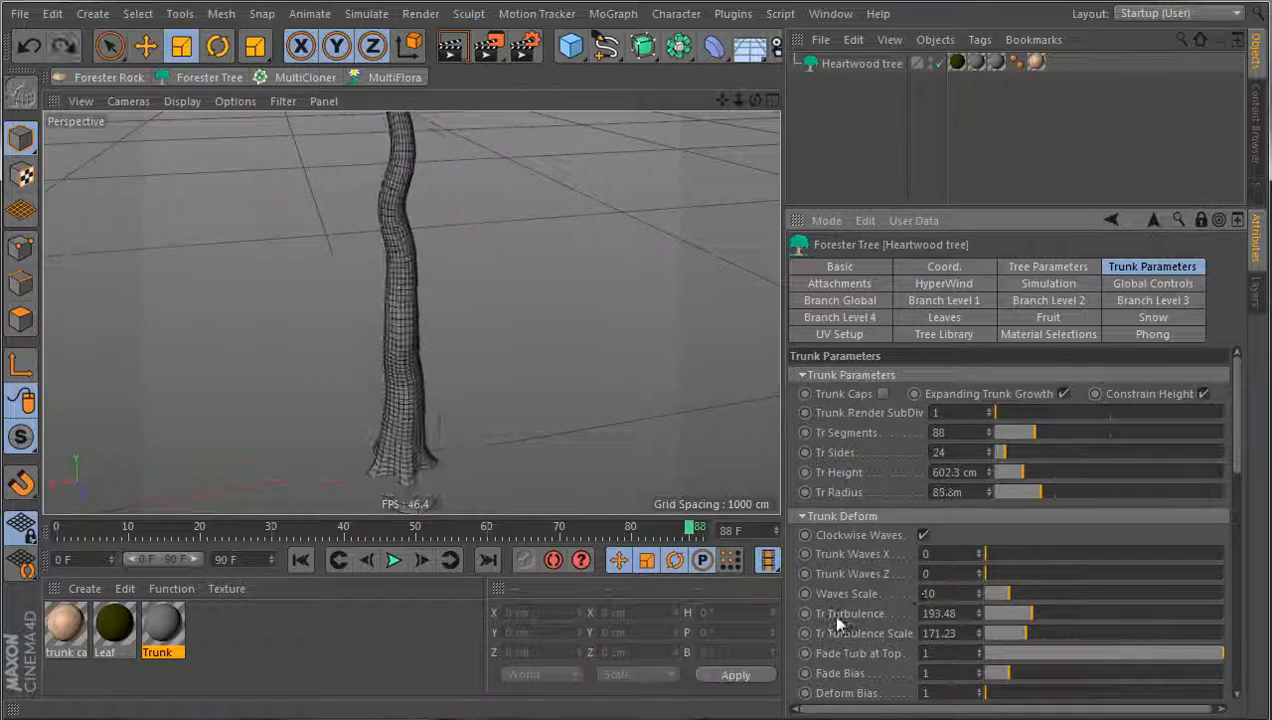
Add alternating high and low points to the Trunk Profile curve at about 0.34, 0.48, 0.73 and 0.82 to make the trunk bulge twice
scroll(831, 613, "down", 2)
scroll(831, 613, "down", 5)
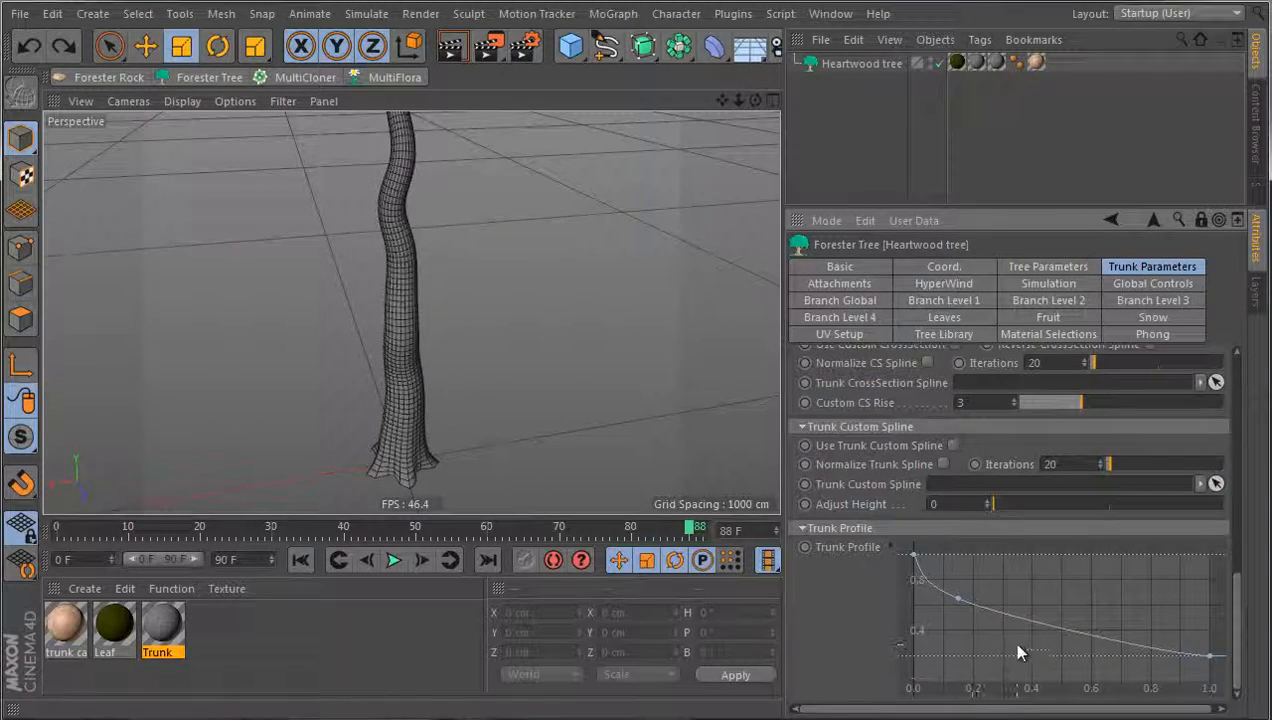
left_click_drag(1015, 619, 1056, 632, "ctrl")
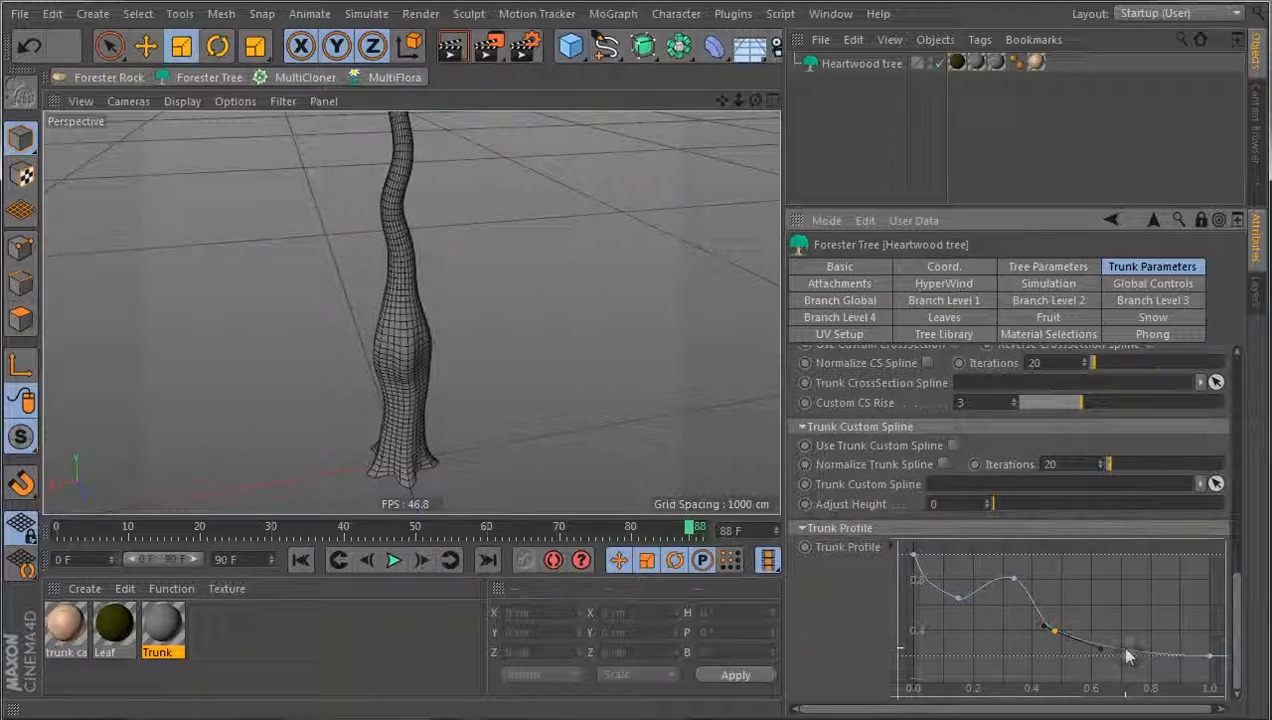
left_click_drag(1126, 652, 1158, 667, "ctrl")
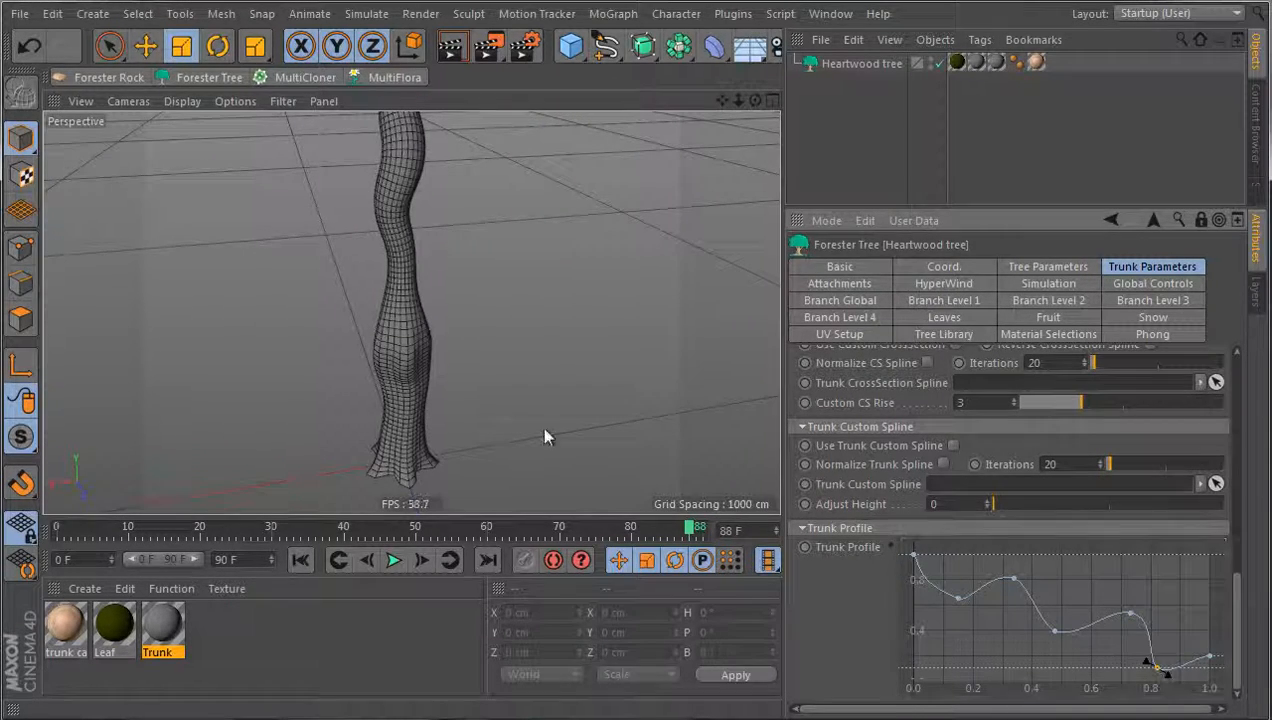
scroll(510, 440, "down", 5)
left_click_drag(414, 384, 387, 285, "alt")
scroll(386, 282, "up", 5)
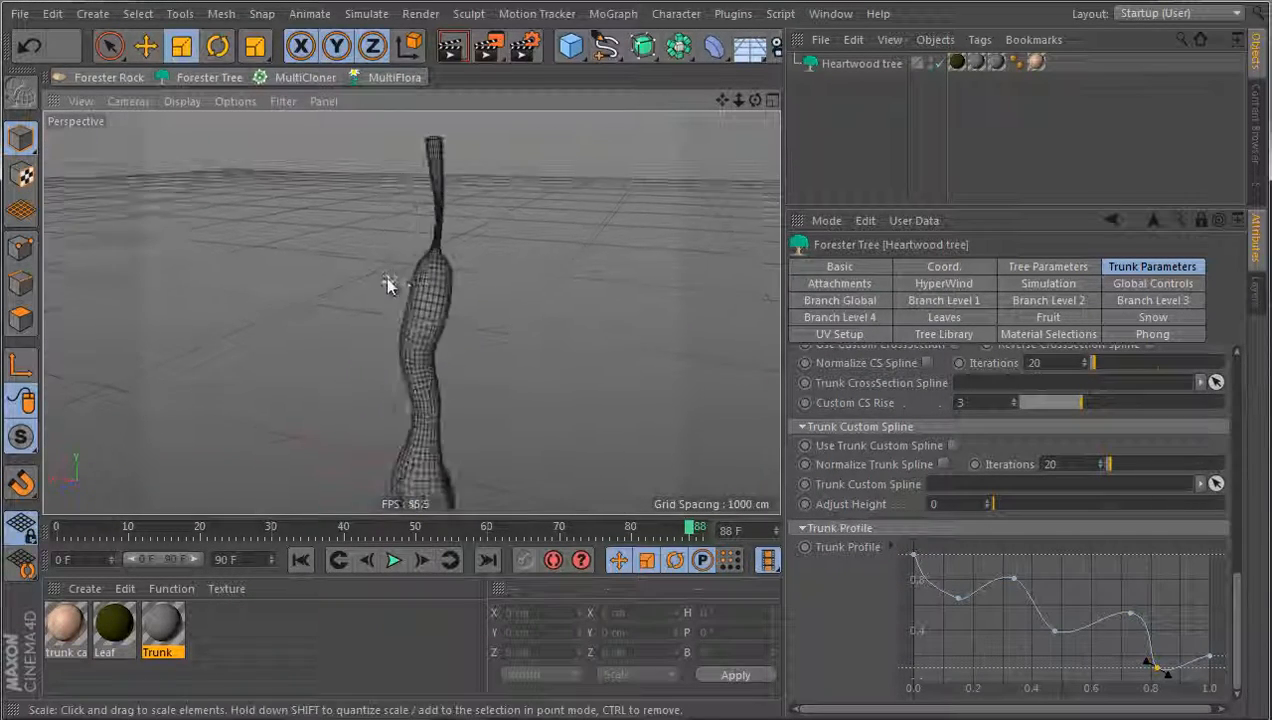